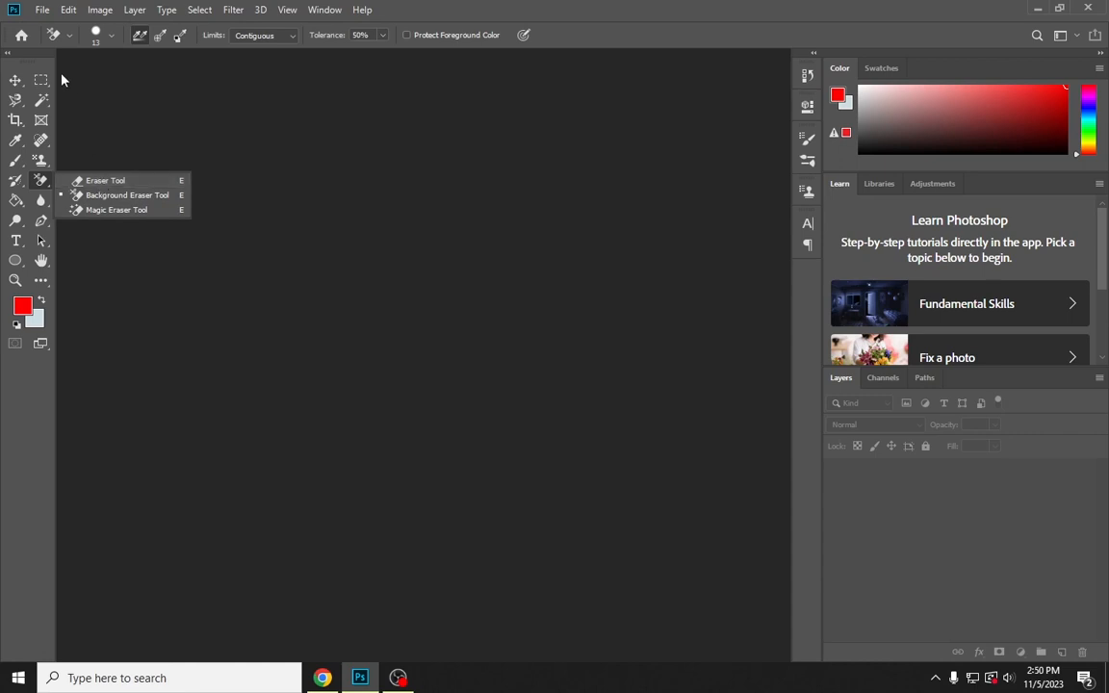
# Create a new A4 portrait document from the print presets at 210 x 297 mm and 300 pixels/inch
pyautogui.click(43, 10)
pyautogui.click(45, 29)
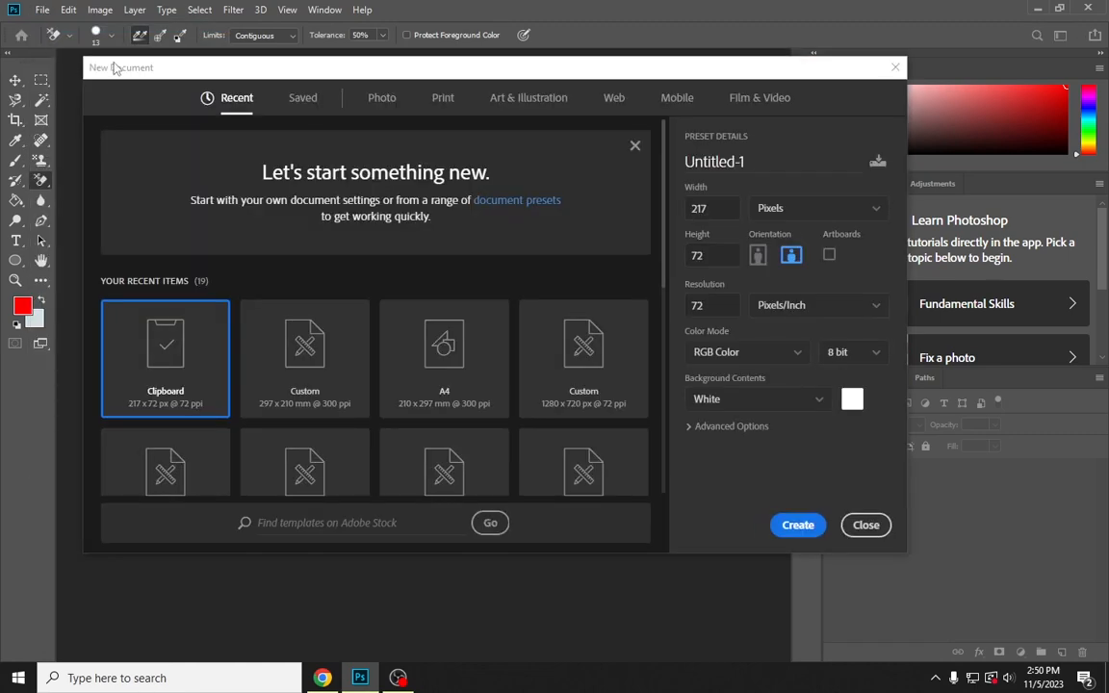
pyautogui.moveTo(108, 70); pyautogui.dragTo(98, 85)
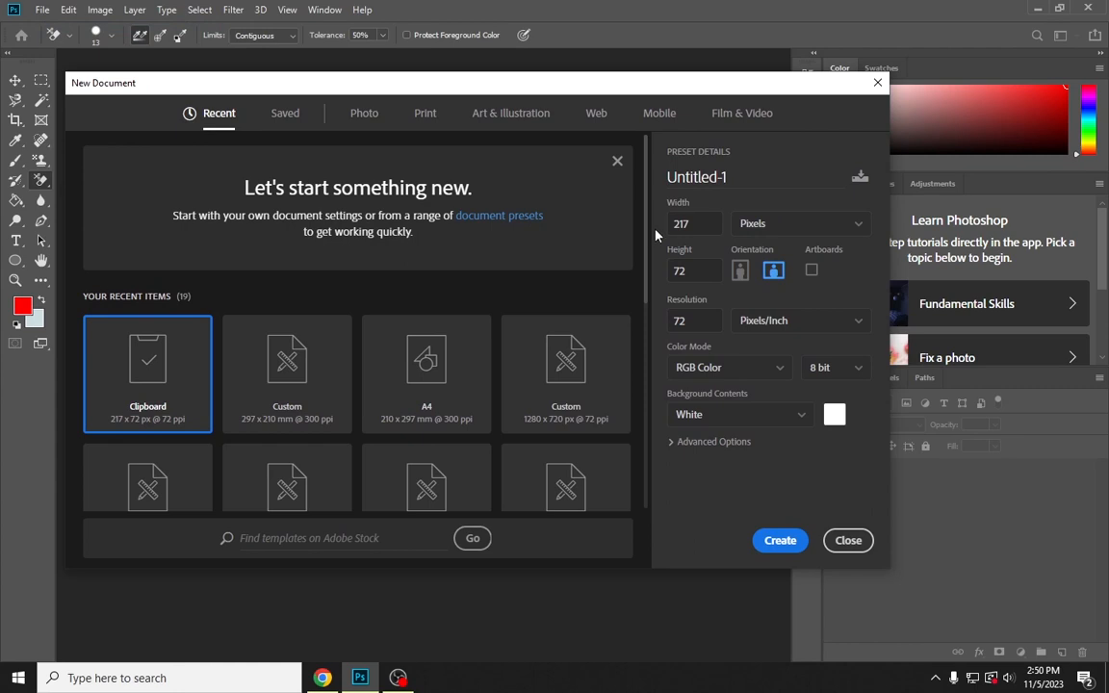
pyautogui.click(428, 118)
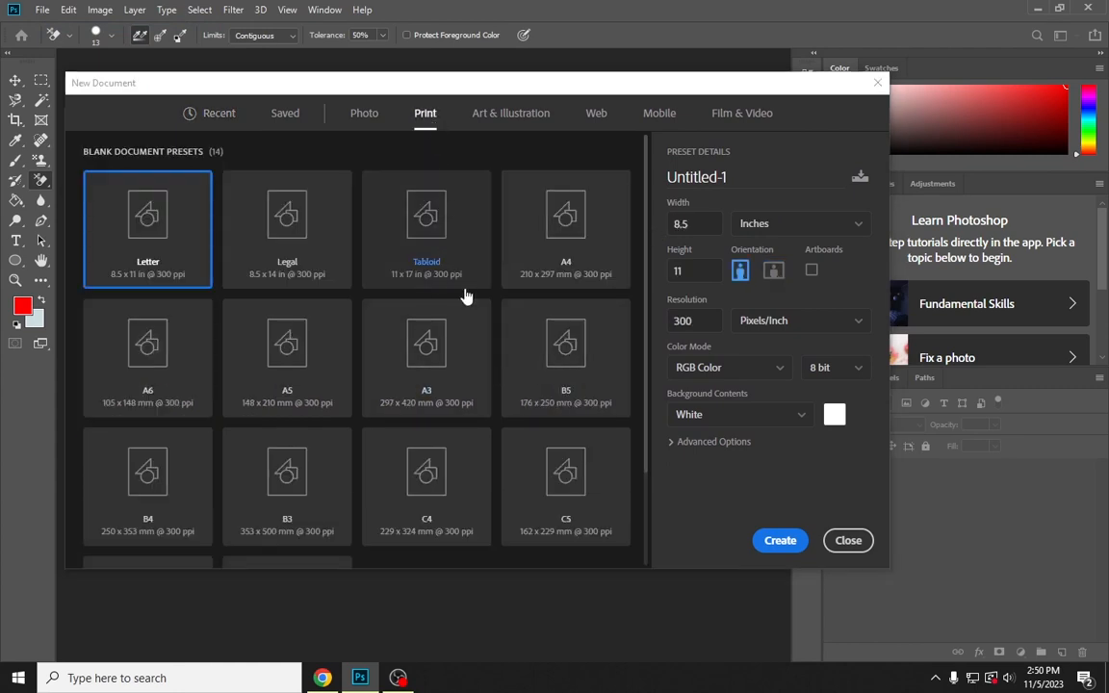
pyautogui.click(550, 253)
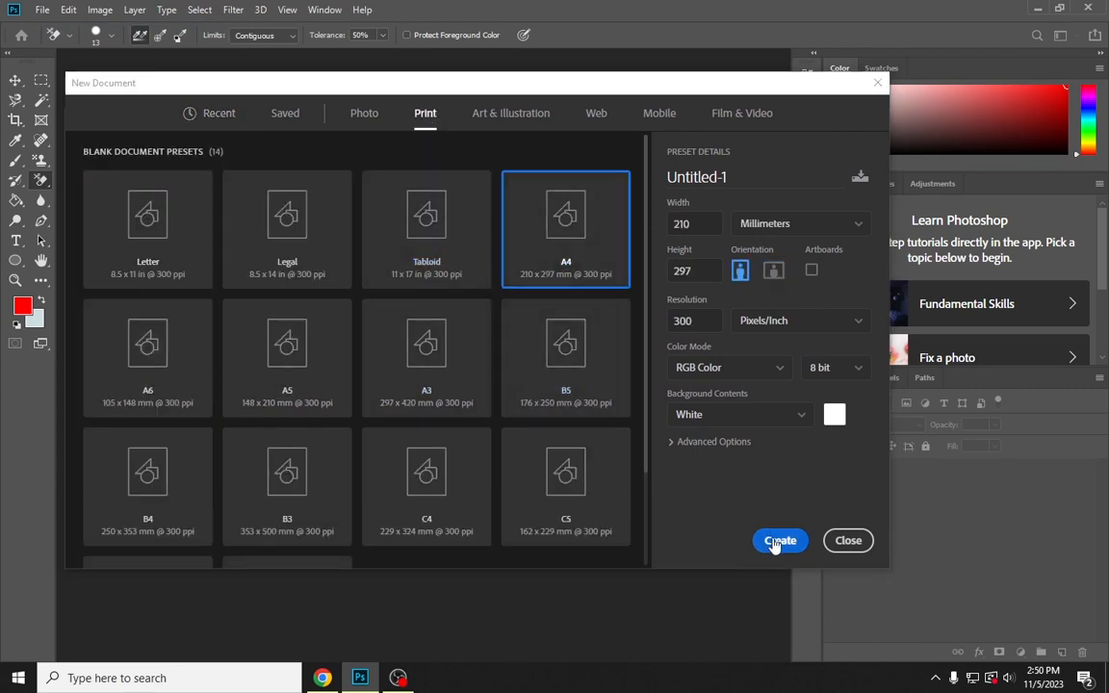
pyautogui.click(679, 325)
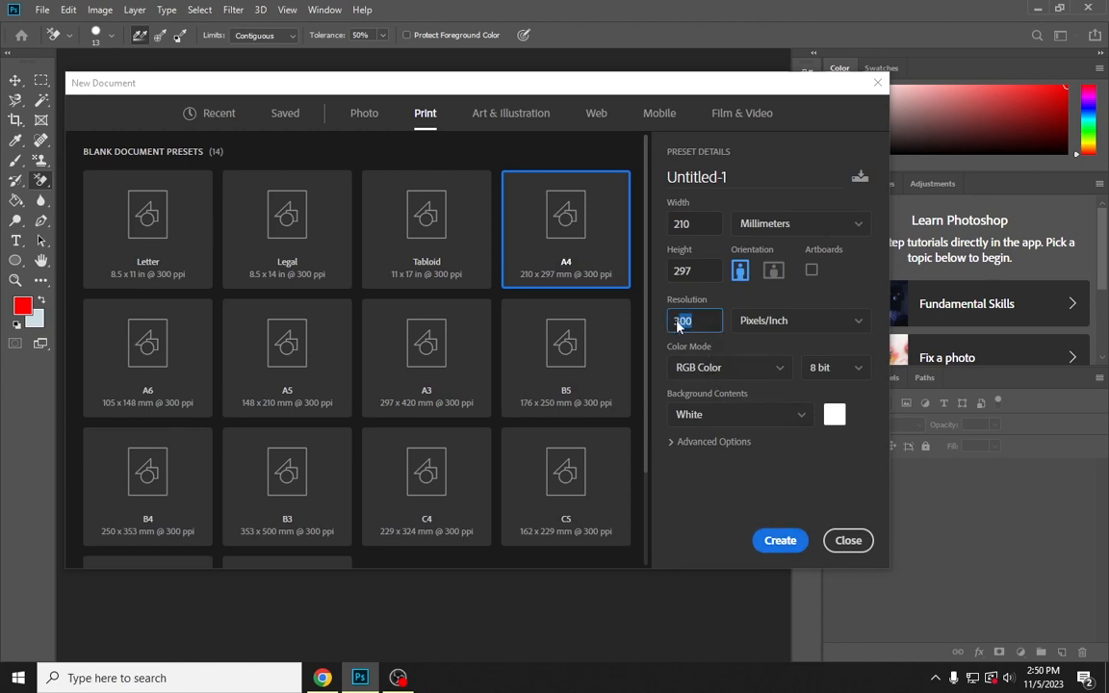
pyautogui.click(771, 542)
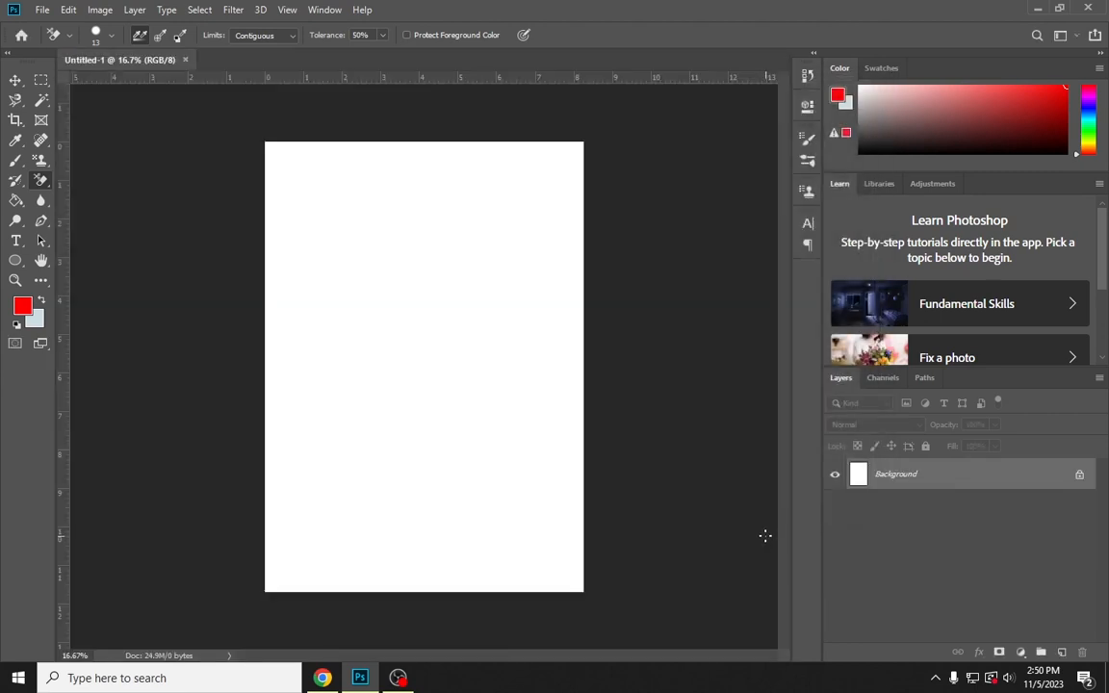
pyautogui.scroll(1, 761, 535)
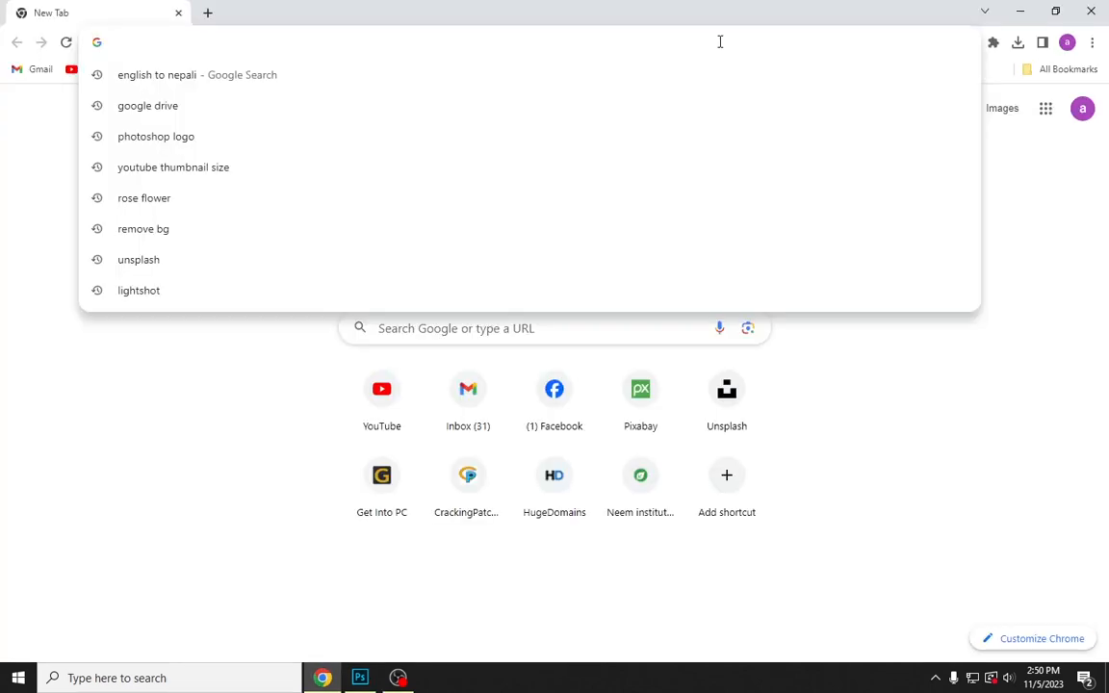
# Switch to Chrome, go to unsplash.com and open the photo of the courtyard with a fountain
pyautogui.write('un')
pyautogui.press('Return')
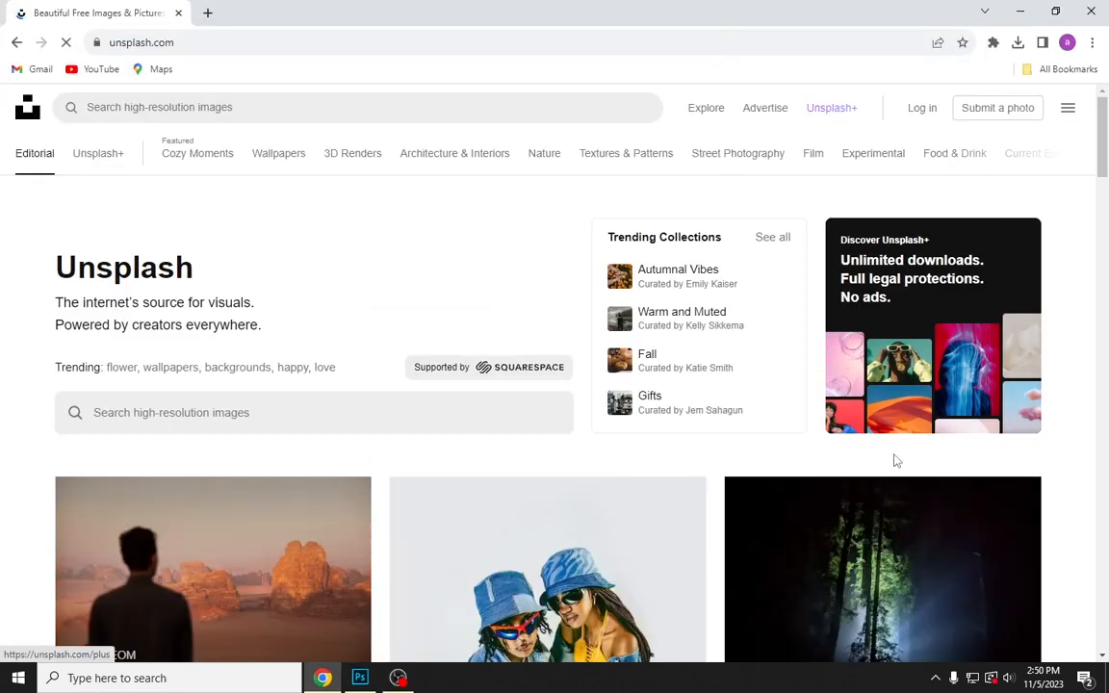
pyautogui.scroll(-3, 673, 473)
pyautogui.scroll(-5, 530, 374)
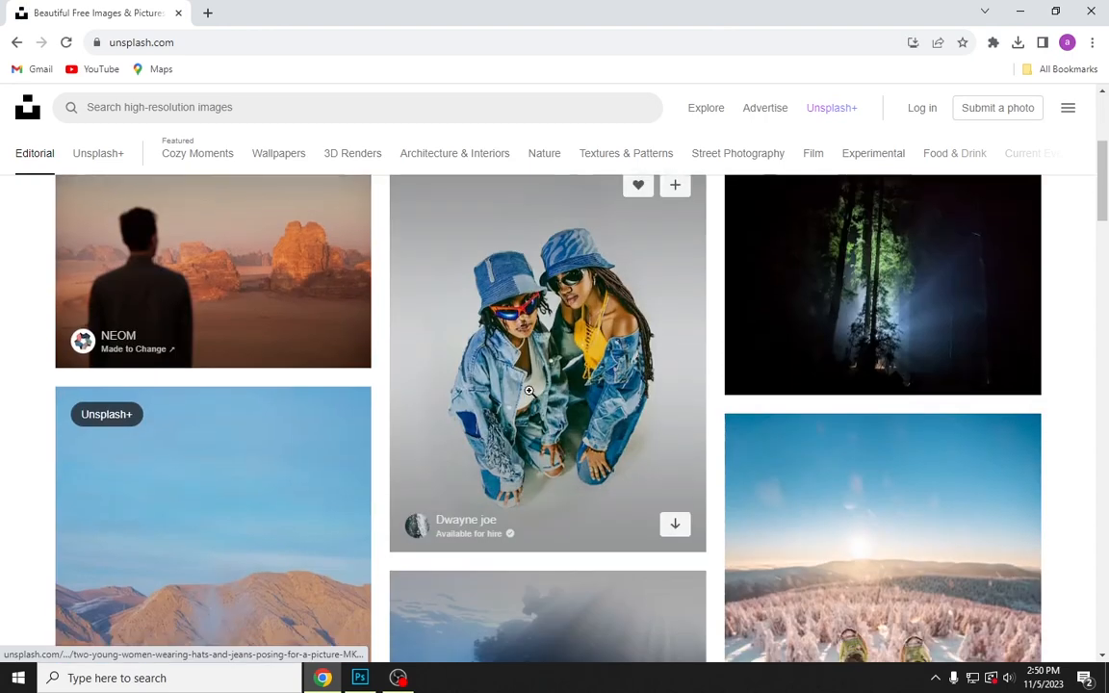
pyautogui.scroll(-2, 582, 452)
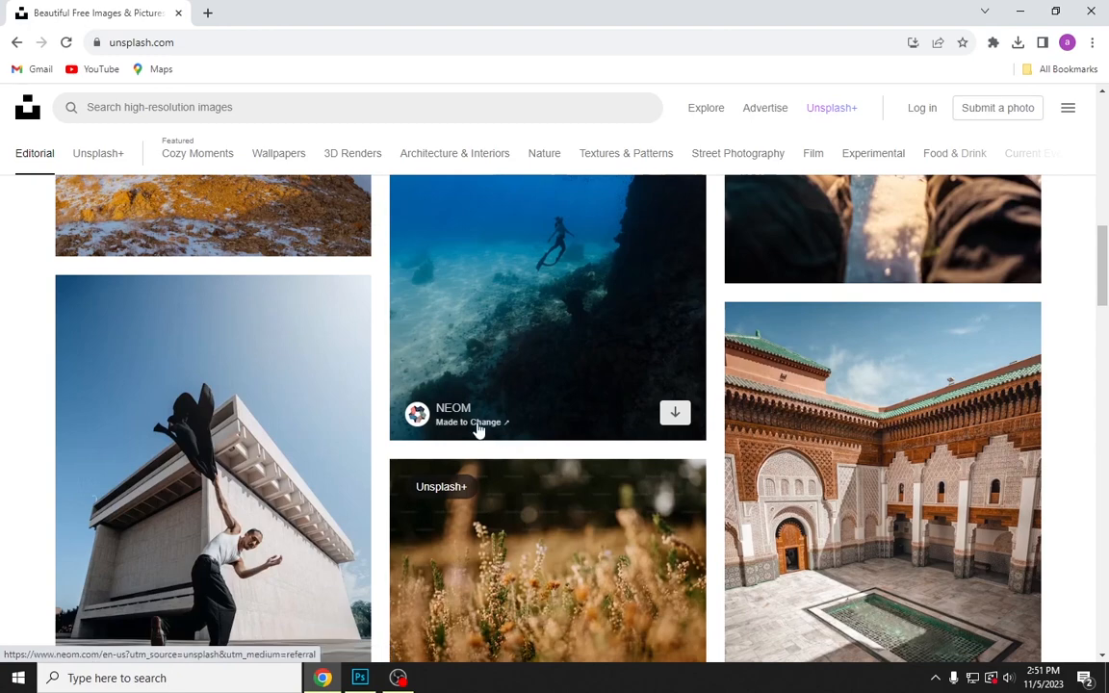
pyautogui.scroll(-2, 520, 443)
pyautogui.click(850, 418)
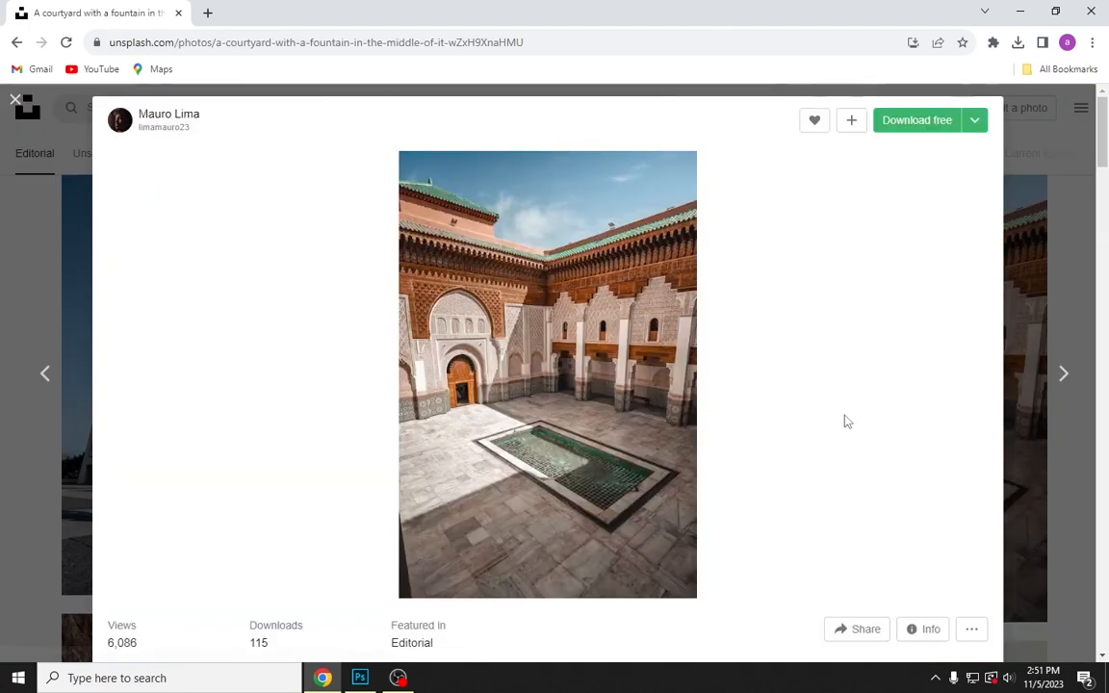
# Copy the courtyard image, switch back to Photoshop and paste it into the blank A4 document
pyautogui.rightClick(470, 304)
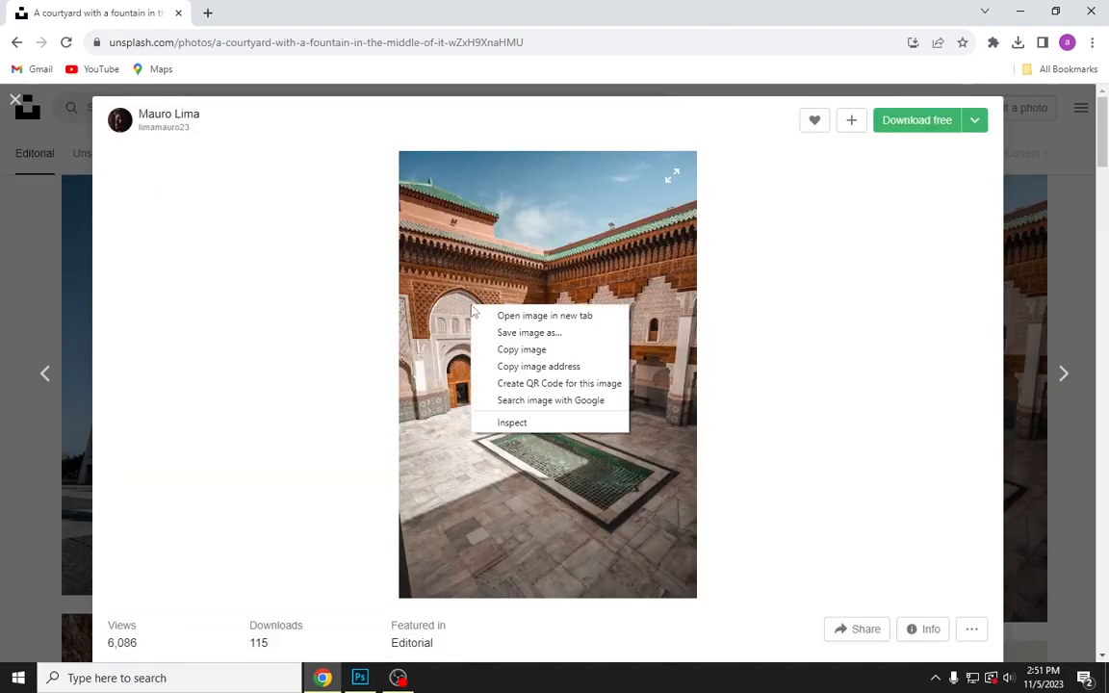
pyautogui.click(505, 349)
pyautogui.click(356, 678)
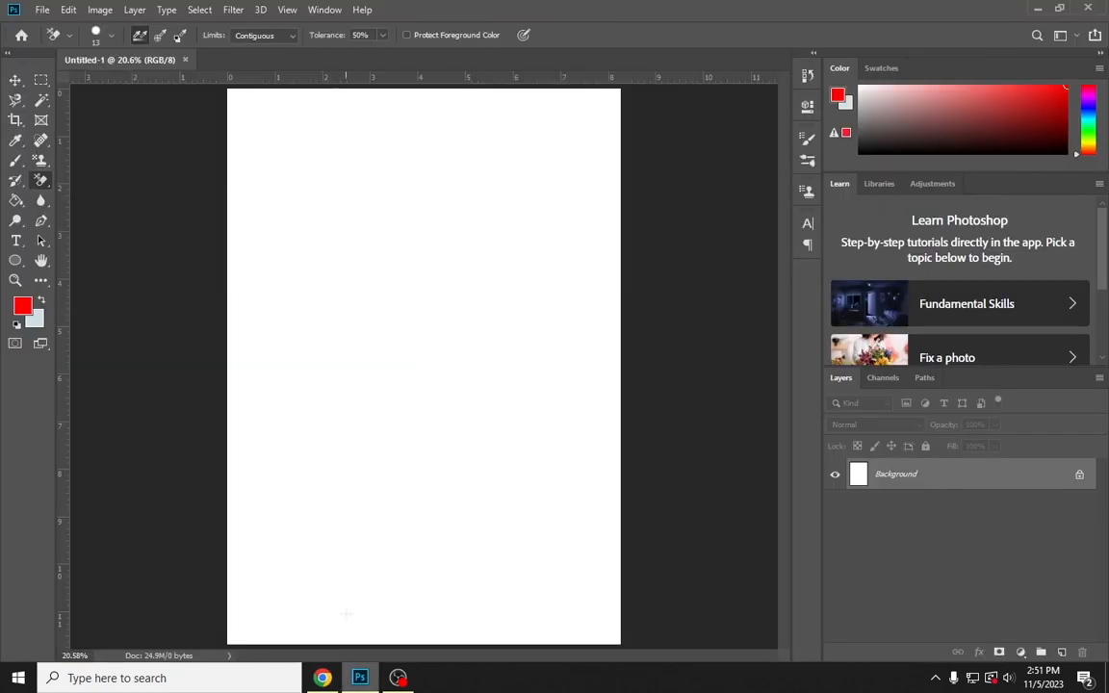
pyautogui.hotkey('ctrl', 'v')
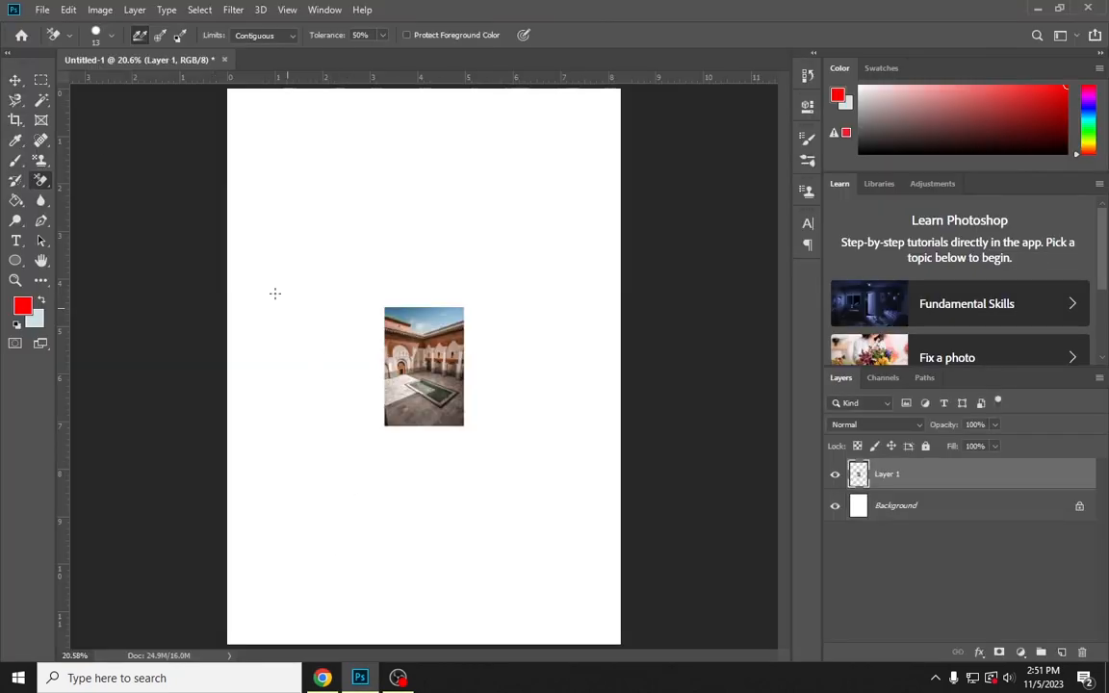
# Scale the pasted courtyard photo proportionally to about 499% so it fills the whole page, and commit the transform
pyautogui.click(15, 80)
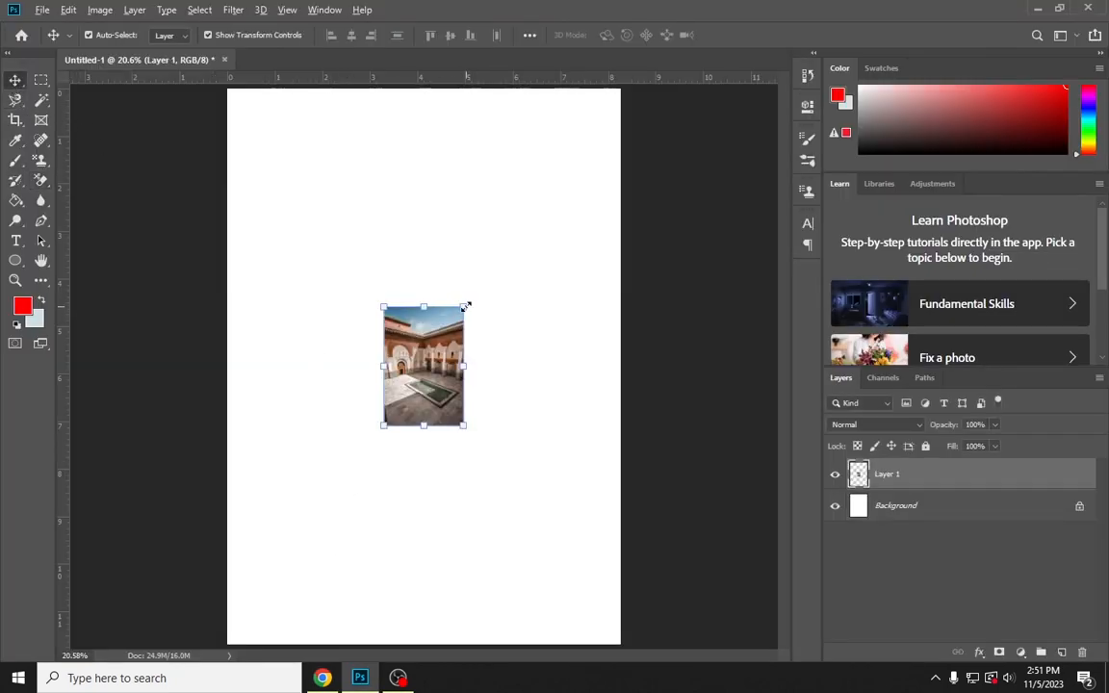
pyautogui.moveTo(464, 306); pyautogui.dragTo(657, 90)
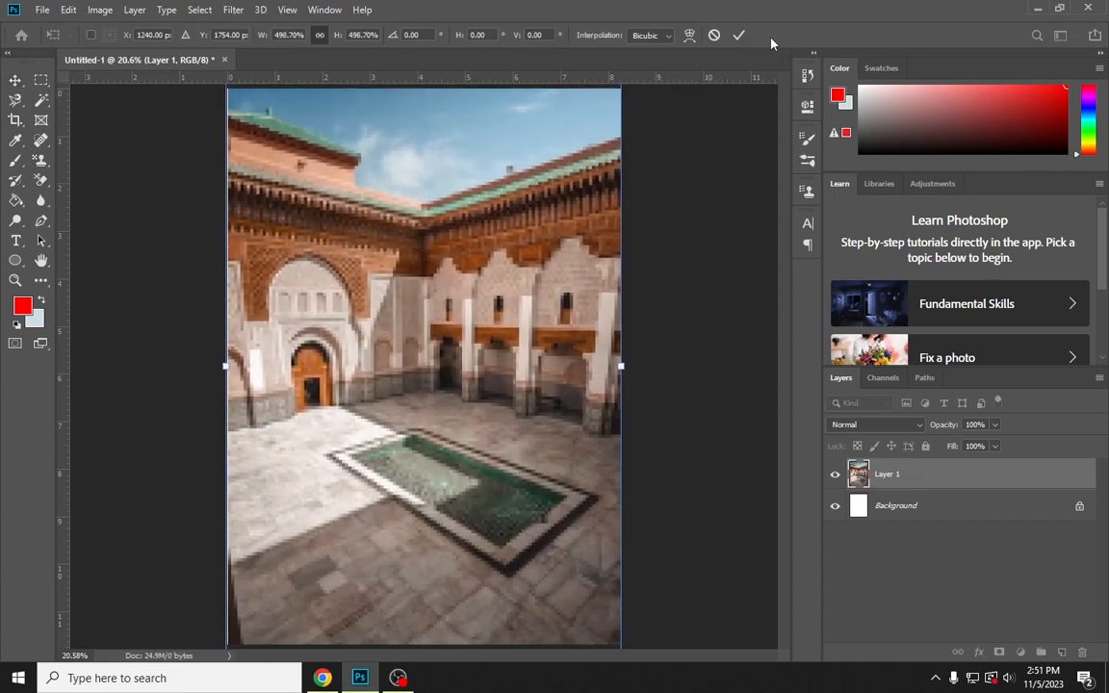
pyautogui.click(738, 34)
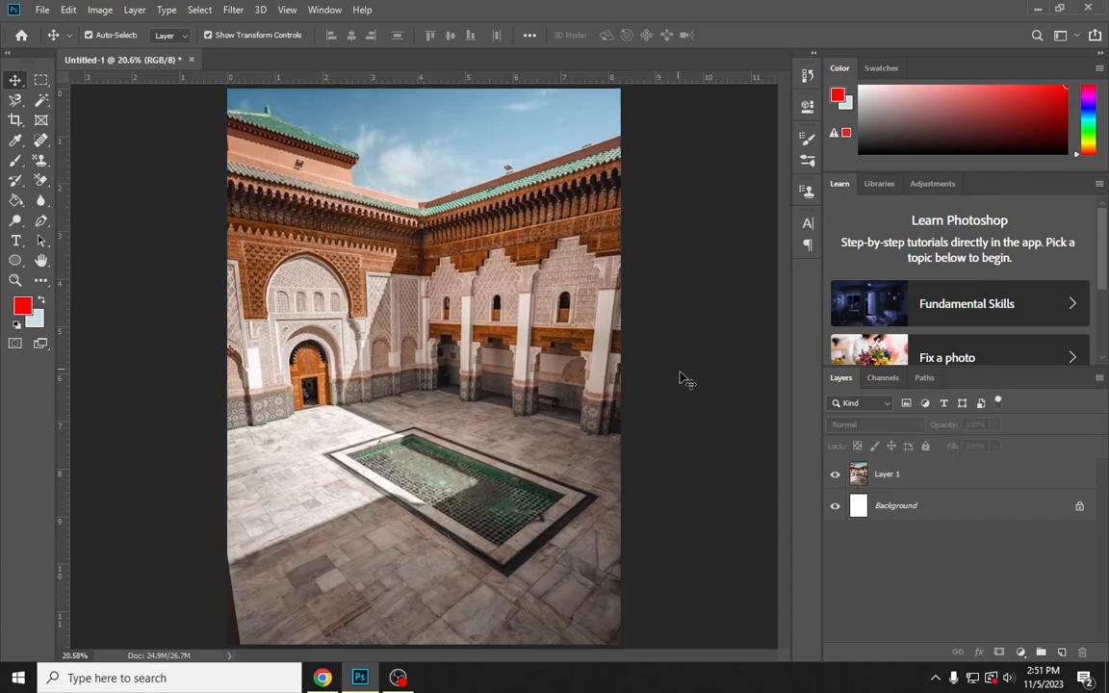
pyautogui.click(545, 440)
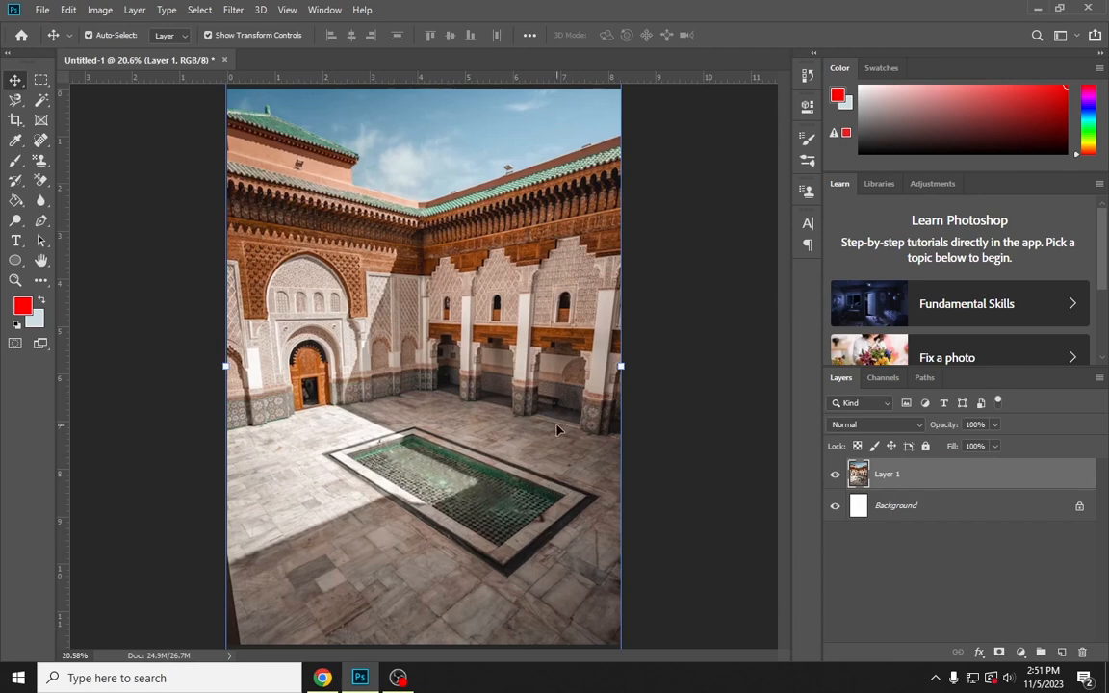
pyautogui.click(39, 11)
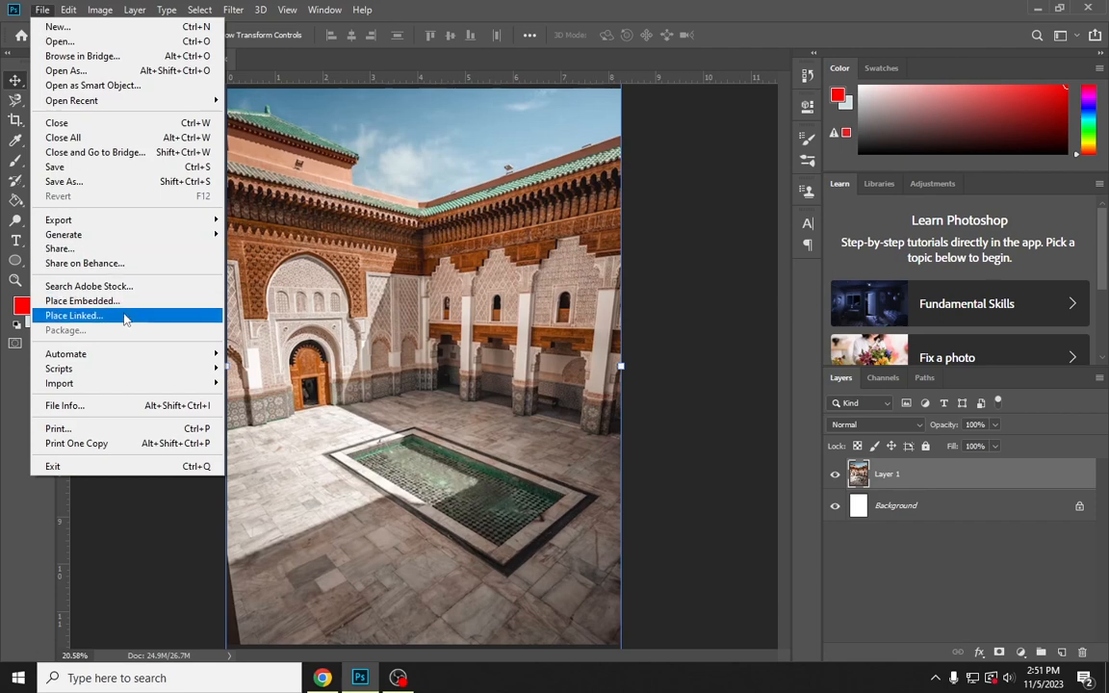
pyautogui.click(658, 314)
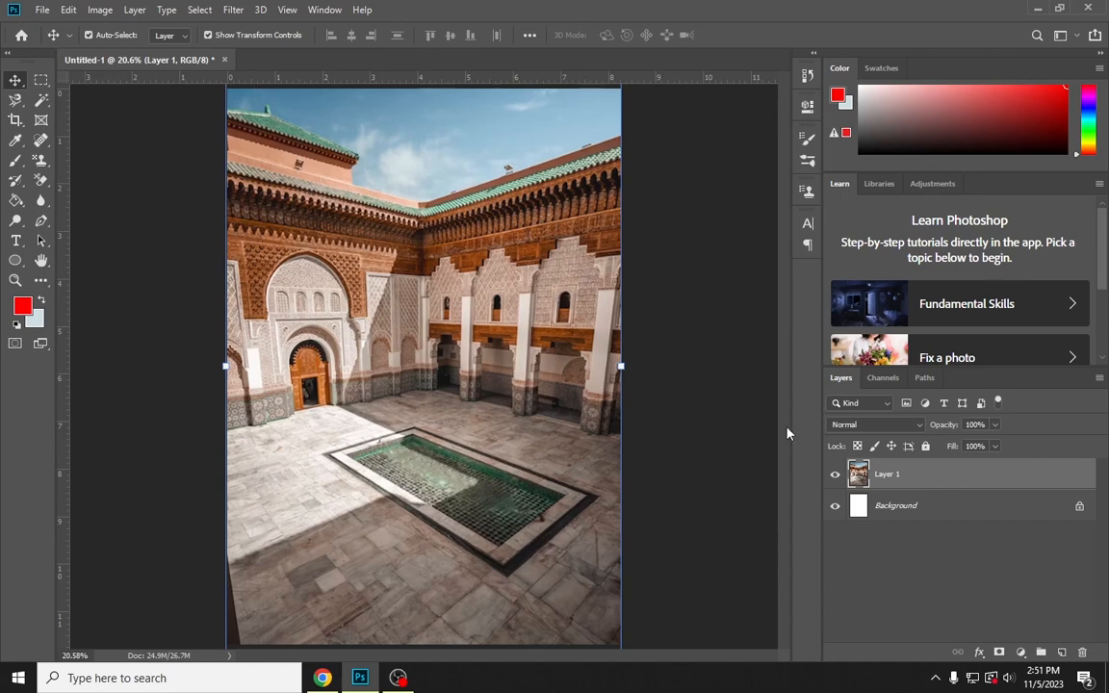
# Convert Layer 1 to a smart object and rasterize it back to a regular layer
pyautogui.rightClick(926, 479)
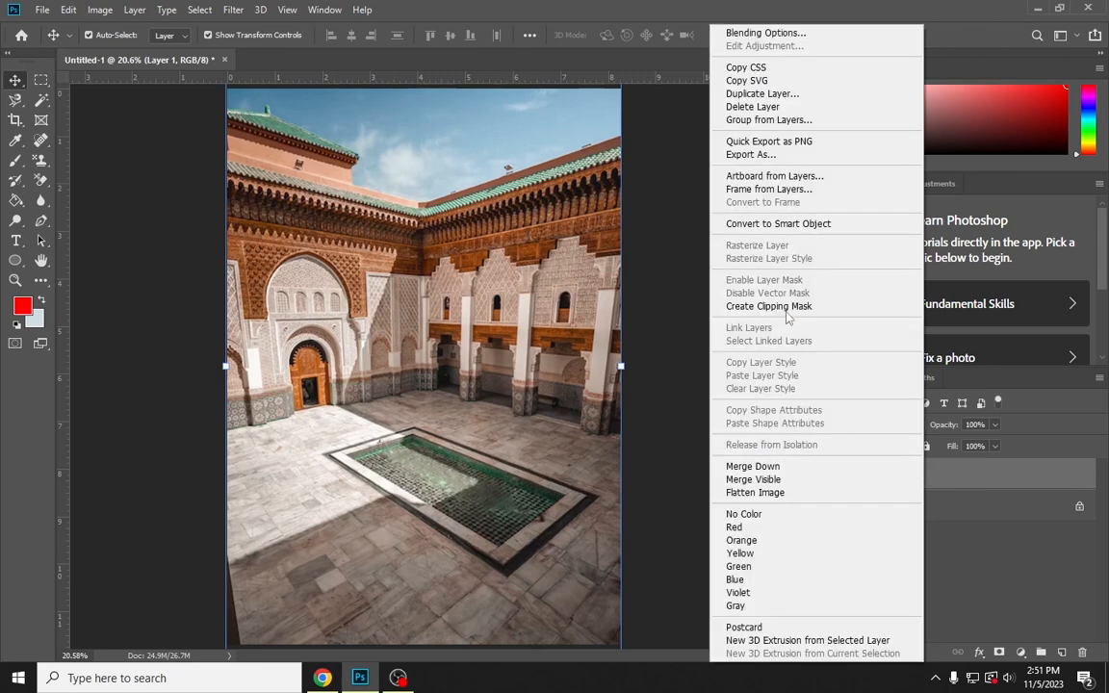
pyautogui.click(770, 225)
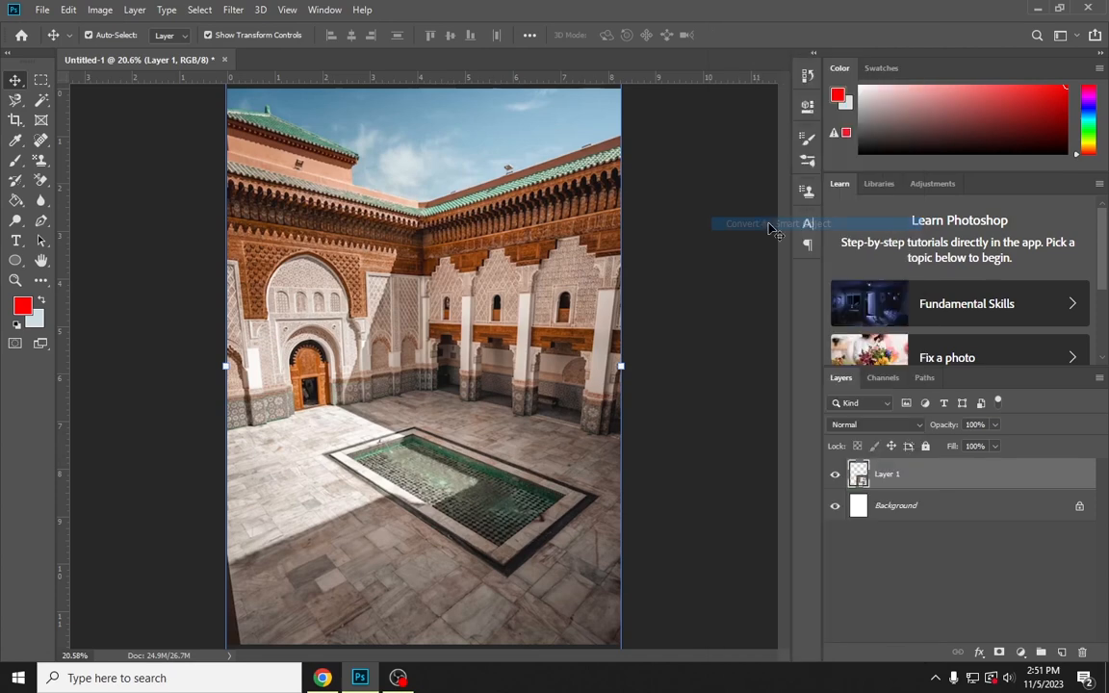
pyautogui.rightClick(880, 482)
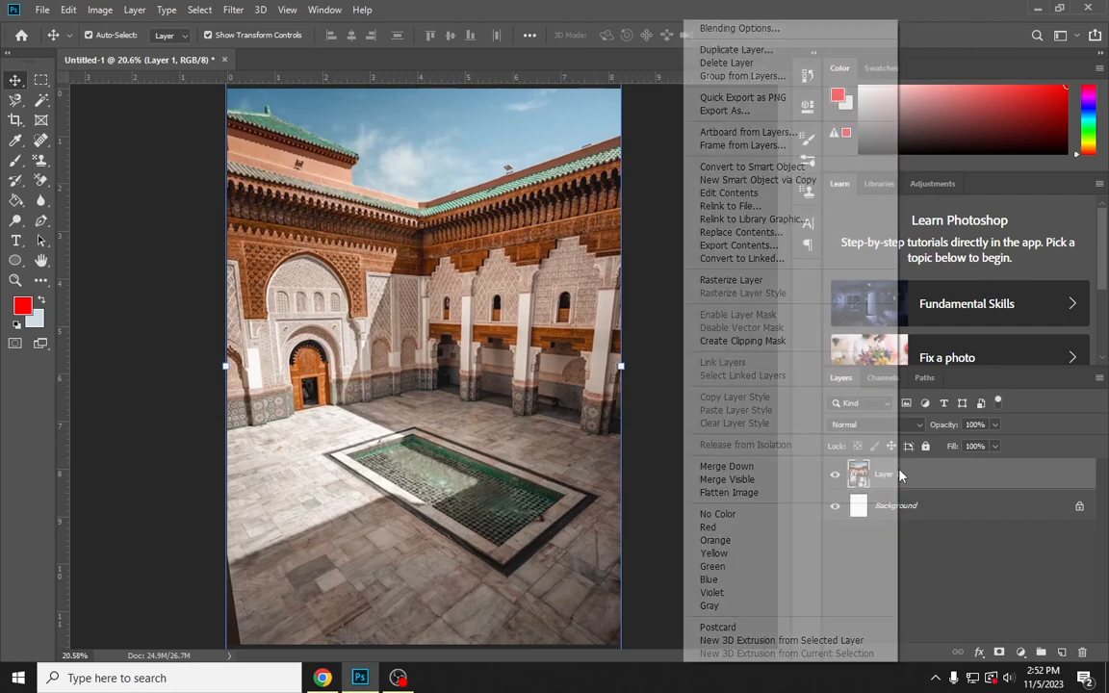
pyautogui.click(742, 281)
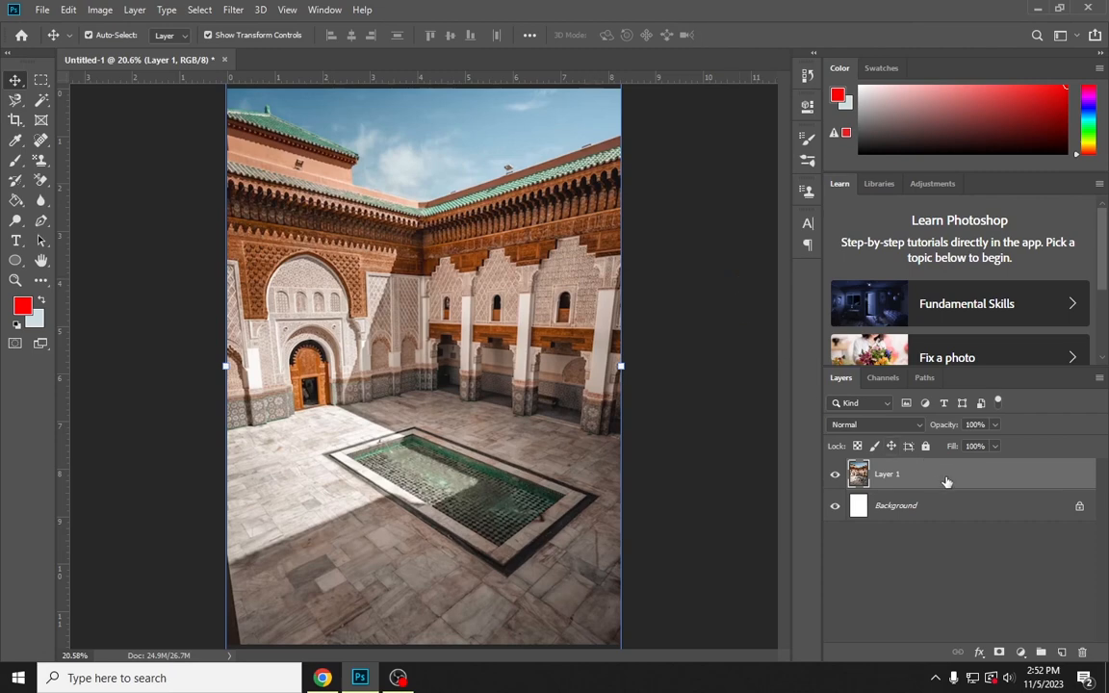
# Activate the standard Eraser tool and reduce its brush size to 250 px
pyautogui.click(43, 181)
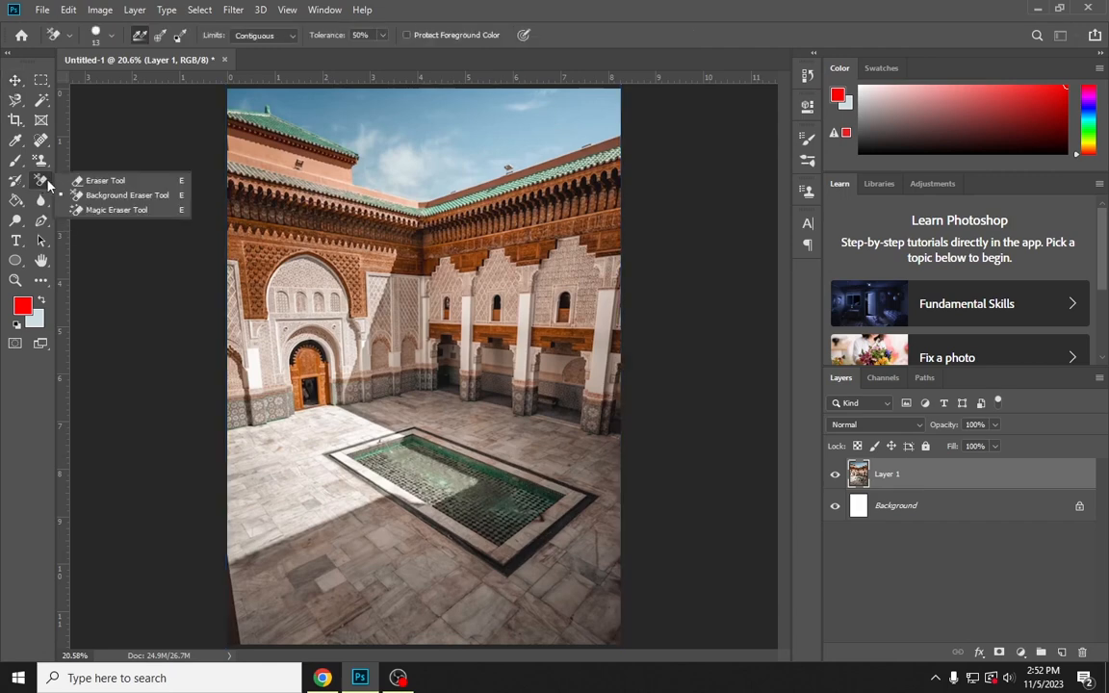
pyautogui.click(103, 182)
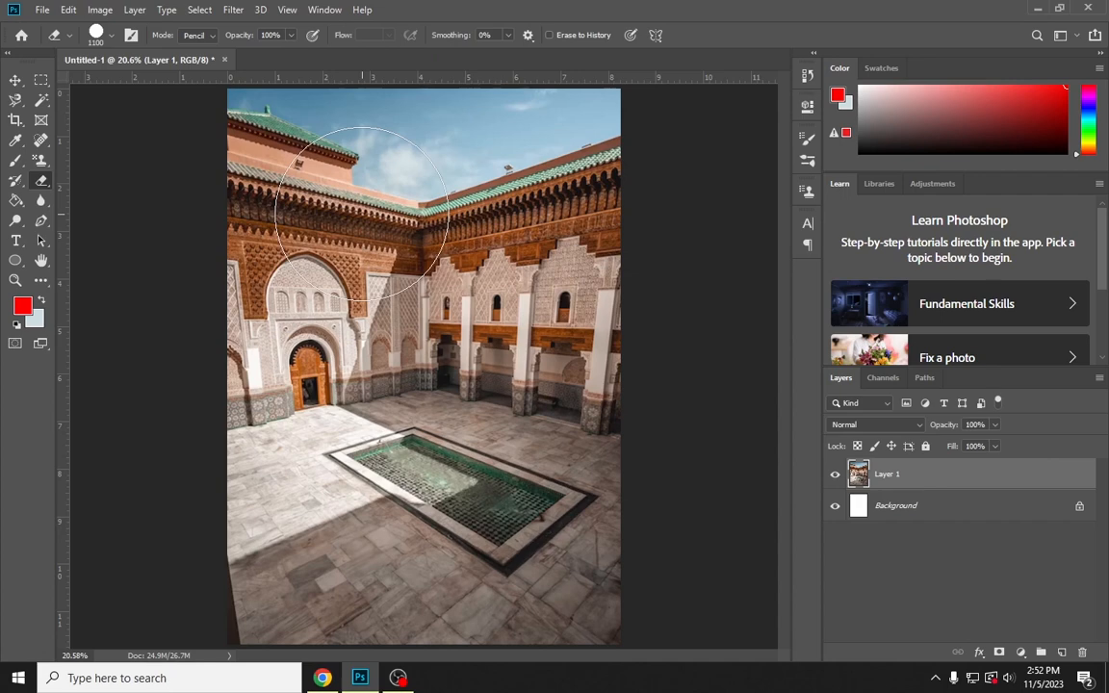
pyautogui.press('[')
pyautogui.press('[')
pyautogui.press('[')
pyautogui.press('[')
pyautogui.press('[')
pyautogui.press('[')
pyautogui.press('[')
pyautogui.press('[')
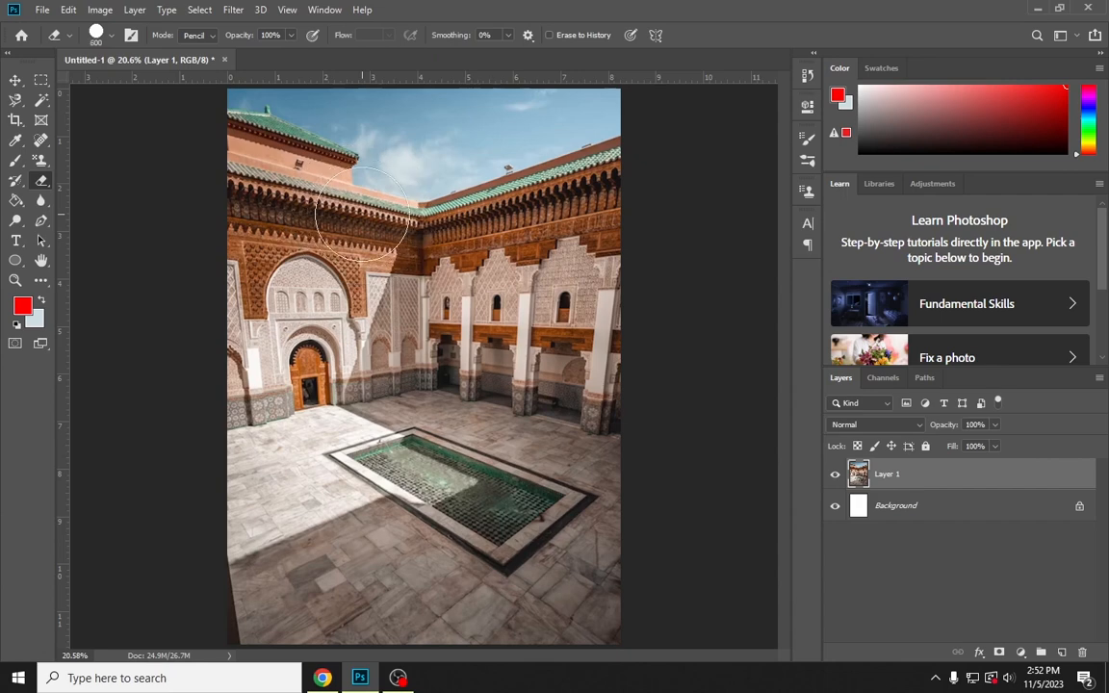
pyautogui.press('[')
pyautogui.press('[')
pyautogui.press('[')
pyautogui.press('[')
pyautogui.press('[')
pyautogui.press('[')
pyautogui.press('Return')
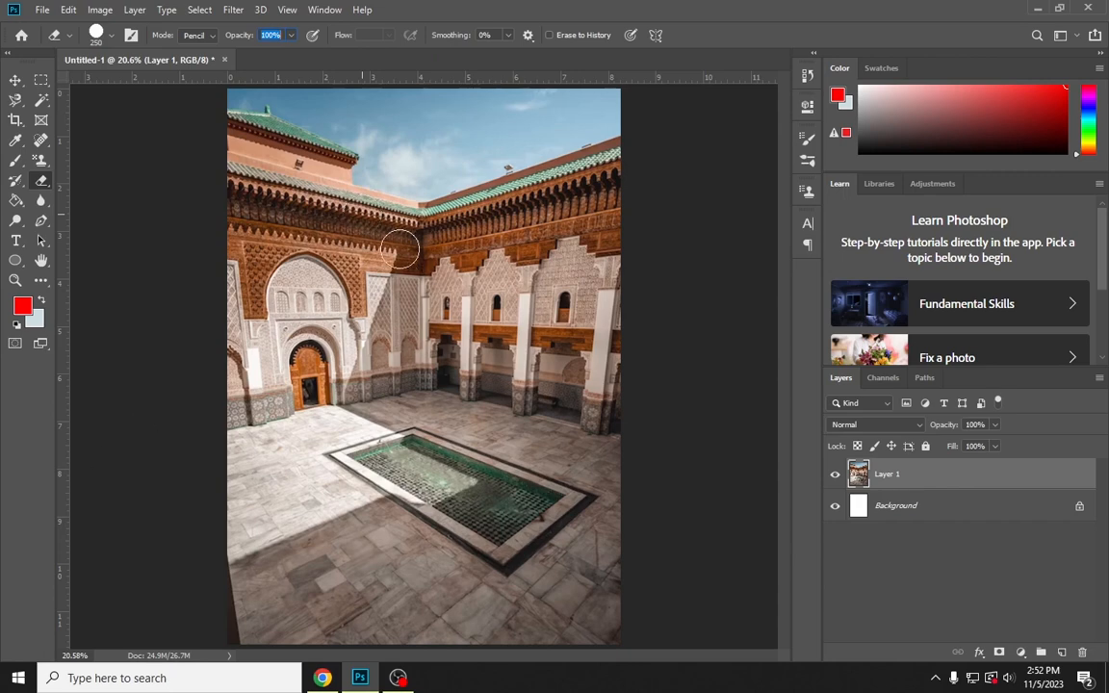
# Increase the eraser's brush size to 800 px
pyautogui.click(397, 227)
pyautogui.press(']')
pyautogui.press(']')
pyautogui.press(']')
pyautogui.press(']')
pyautogui.press(']')
pyautogui.press(']')
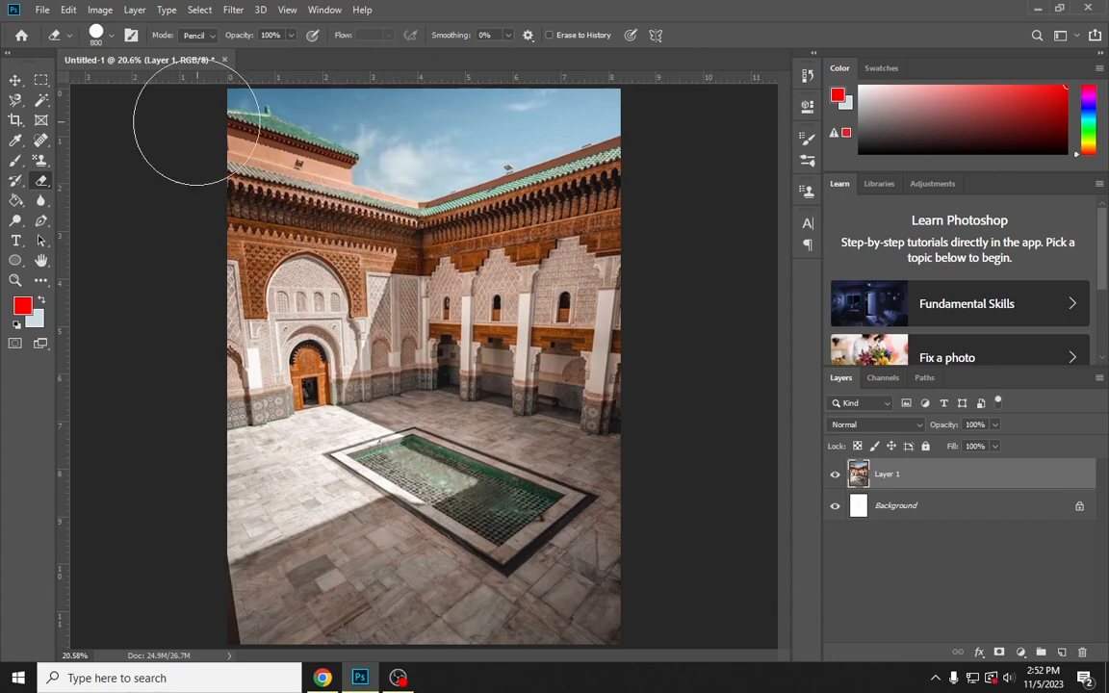
pyautogui.click(114, 38)
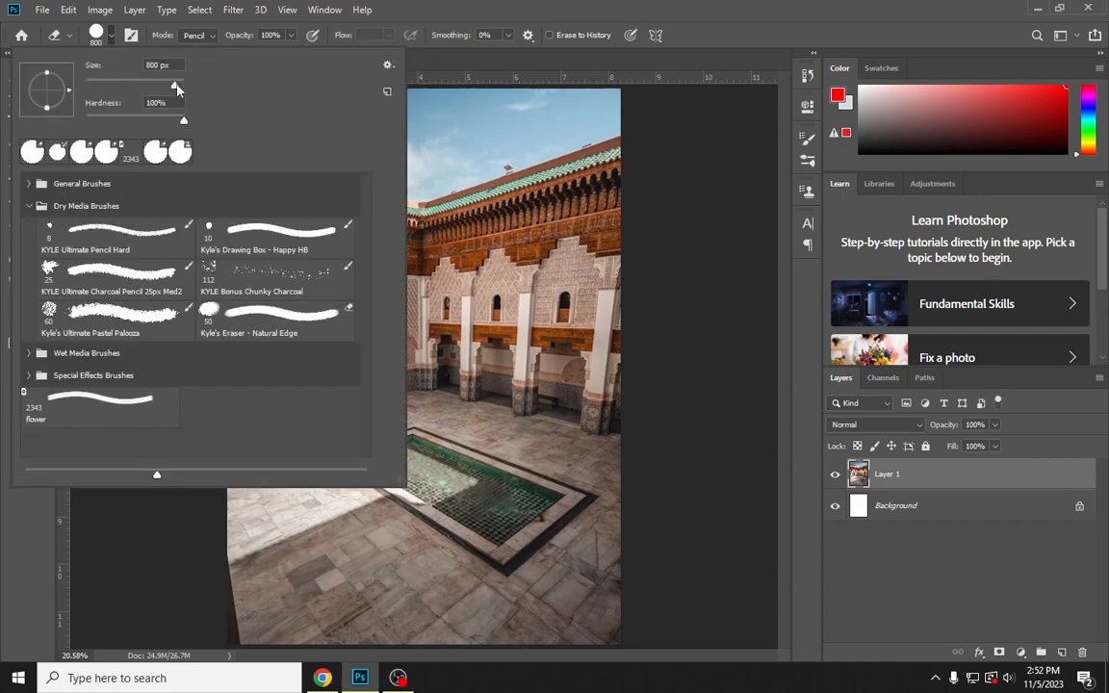
pyautogui.click(476, 3)
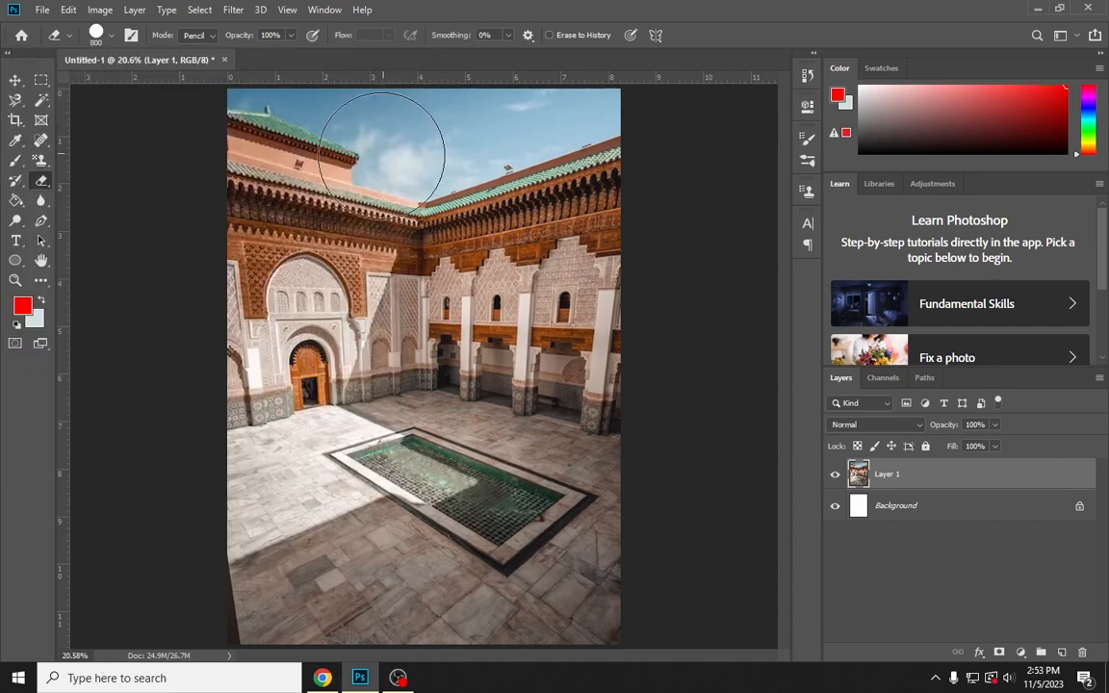
pyautogui.rightClick(378, 224)
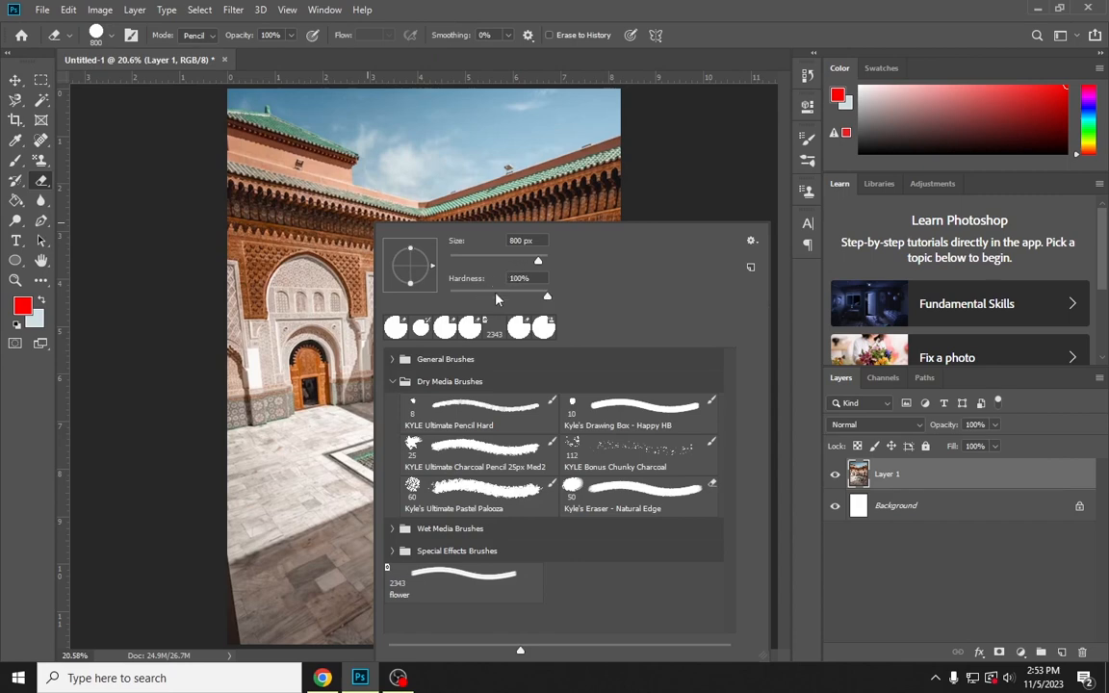
pyautogui.click(659, 72)
# Reduce the eraser's brush size to 300 px for working on the sky near the photo's upper-right corner
pyautogui.scroll(4, 482, 120)
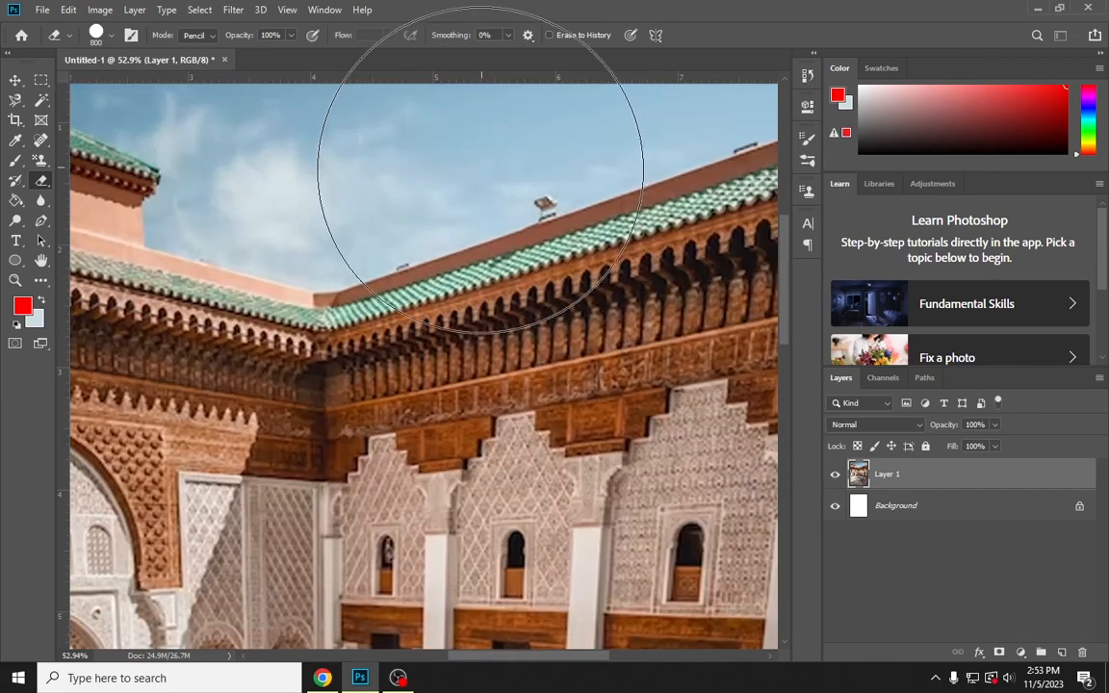
pyautogui.moveTo(467, 240); pyautogui.dragTo(367, 399)
pyautogui.moveTo(526, 252); pyautogui.dragTo(466, 332)
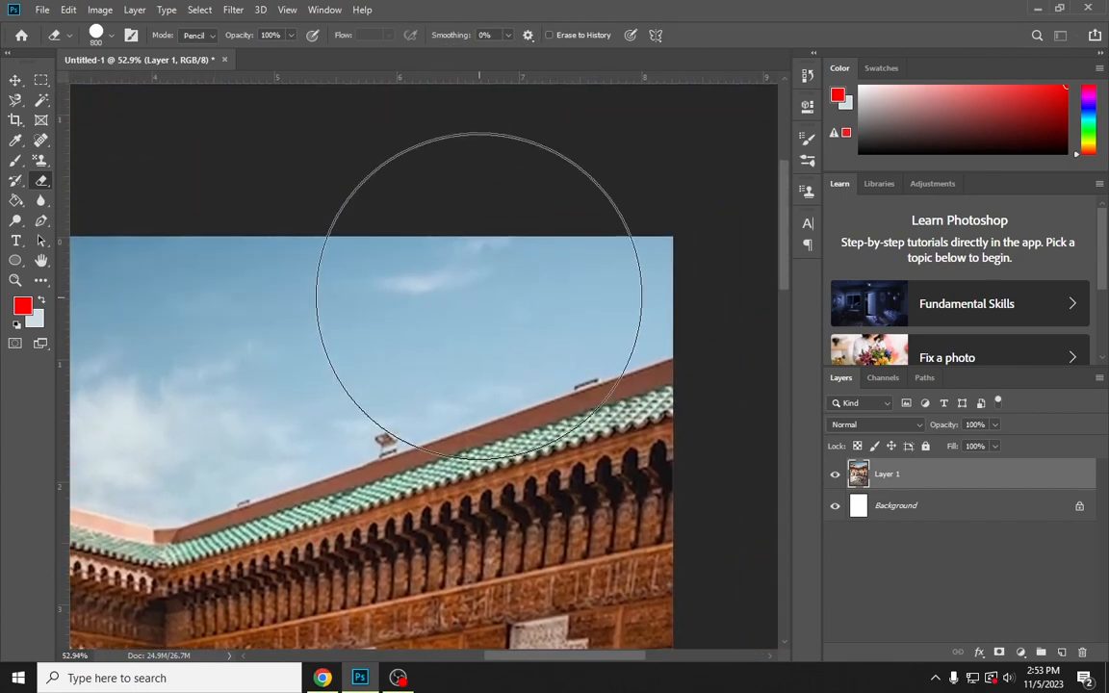
pyautogui.press('[')
pyautogui.press('[')
pyautogui.press('[')
pyautogui.press('[')
pyautogui.press('[')
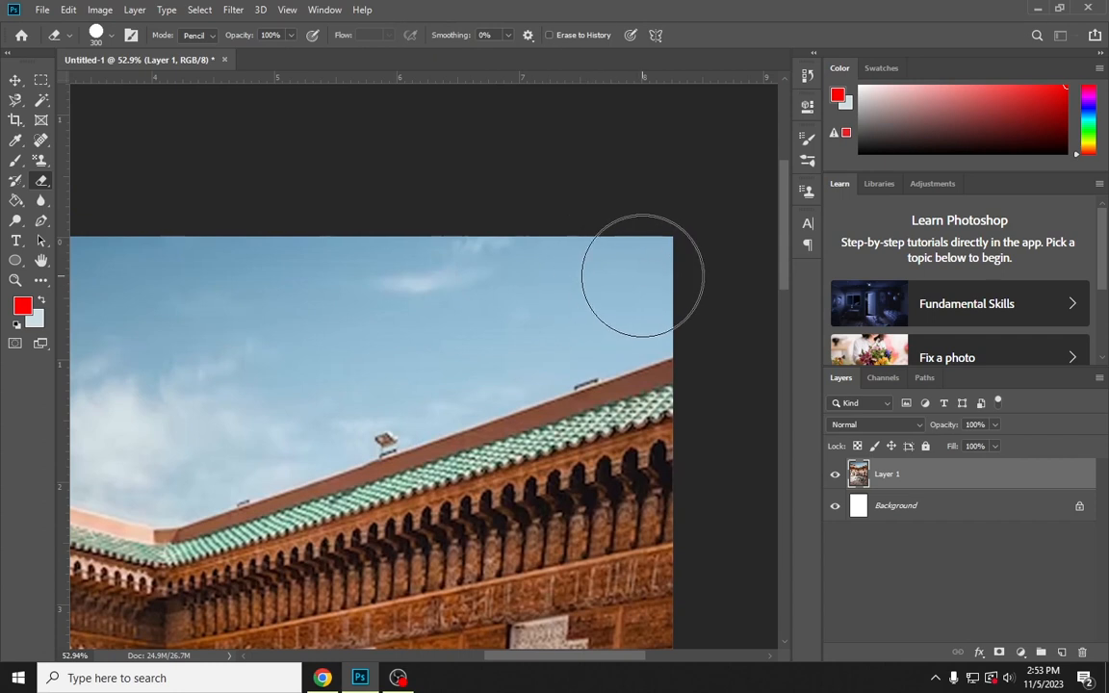
# Erase a strip of sky at the photo's upper-right corner with the 300 px eraser in Pencil mode, and hide the Background layer
pyautogui.moveTo(643, 276)
pyautogui.mouseDown()
pyautogui.moveTo(452, 305)
pyautogui.moveTo(475, 303)
pyautogui.moveTo(486, 281)
pyautogui.moveTo(520, 292)
pyautogui.mouseUp()
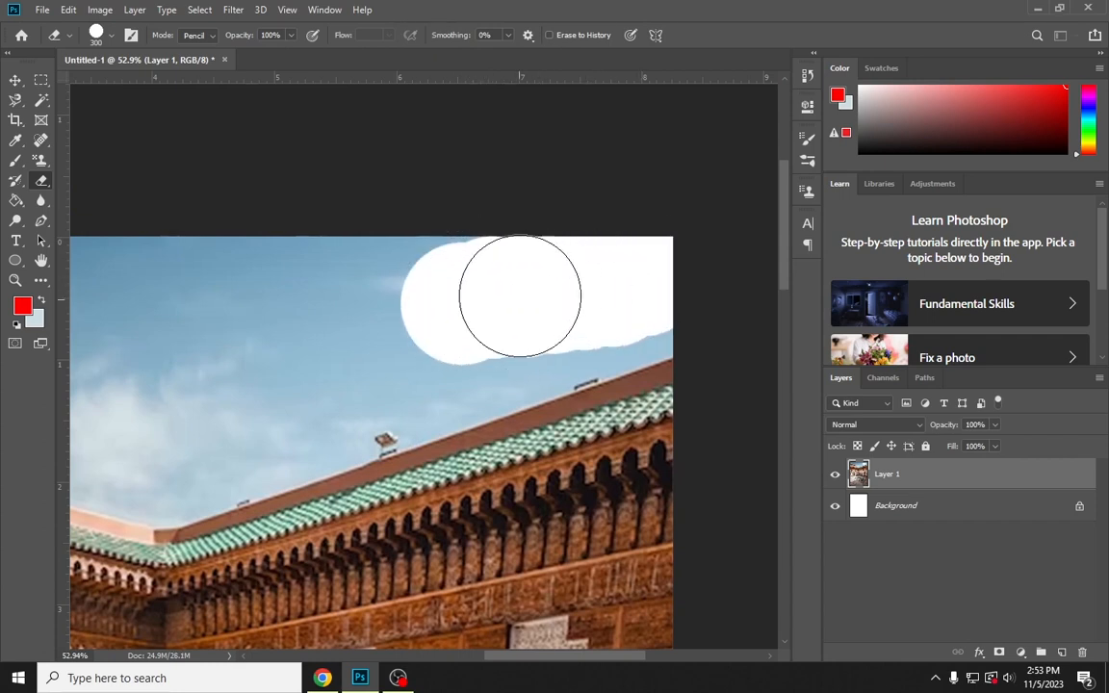
pyautogui.click(836, 507)
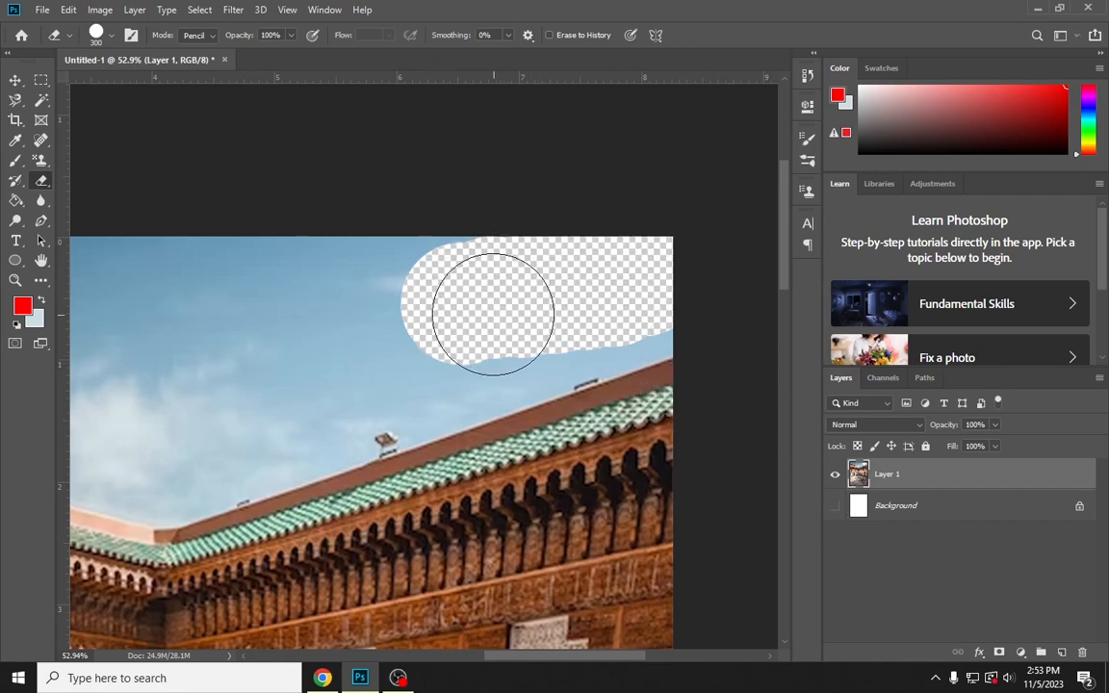
pyautogui.scroll(3, 537, 262)
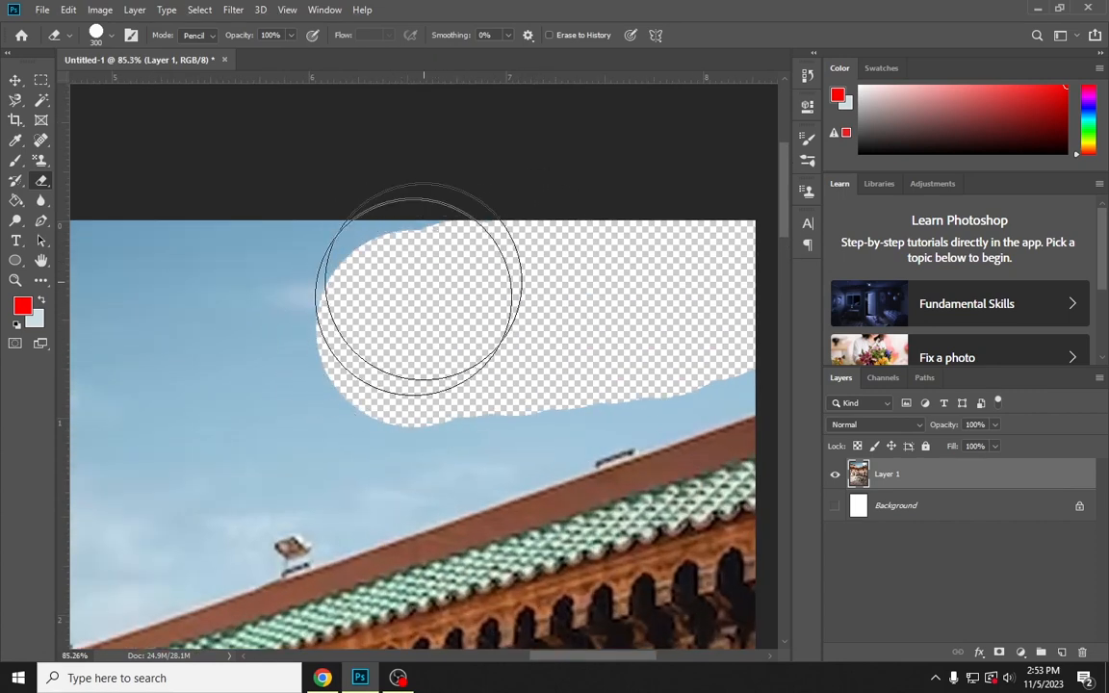
# Try to lower the hardness of the 300 px eraser while it is in Pencil mode
pyautogui.rightClick(394, 255)
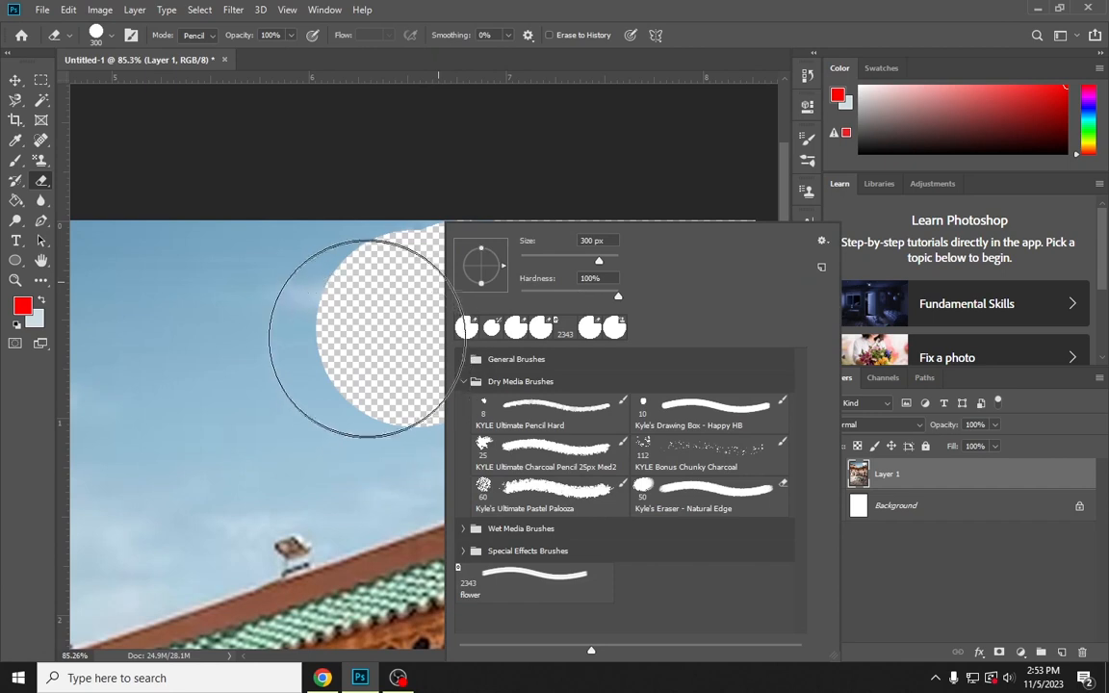
pyautogui.moveTo(545, 297); pyautogui.dragTo(524, 297)
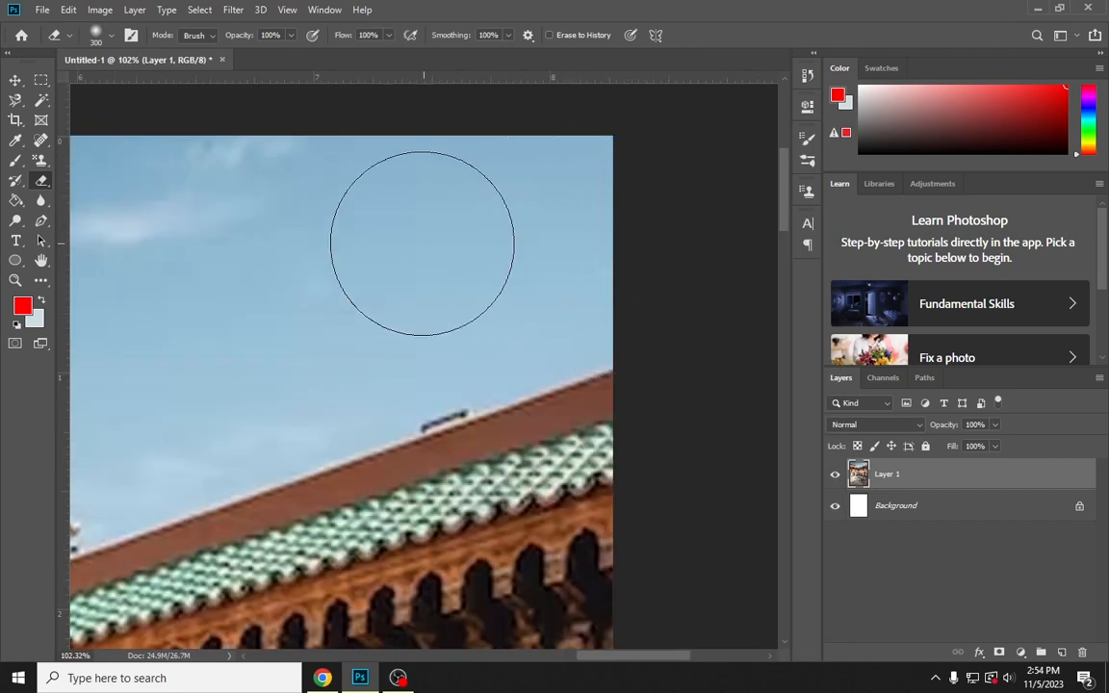
# Erase a soft-edged patch of sky near the upper-right corner with the eraser in Brush mode, and hide the Background layer
pyautogui.click(200, 35)
pyautogui.click(203, 51)
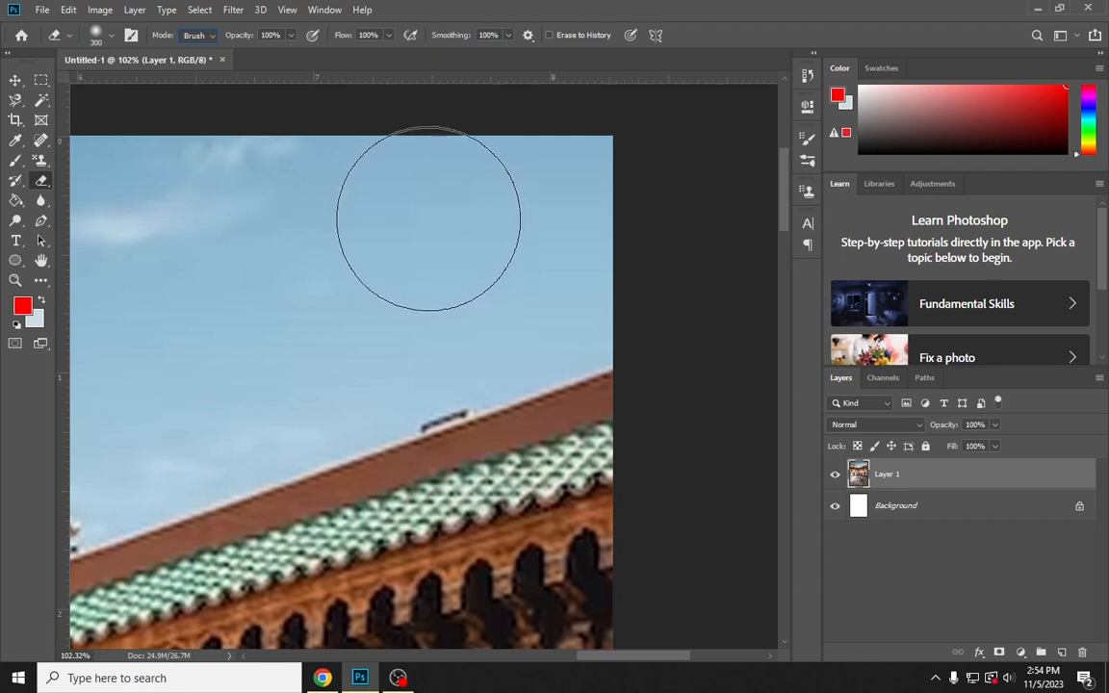
pyautogui.moveTo(546, 233)
pyautogui.mouseDown()
pyautogui.moveTo(556, 215)
pyautogui.moveTo(366, 240)
pyautogui.mouseUp()
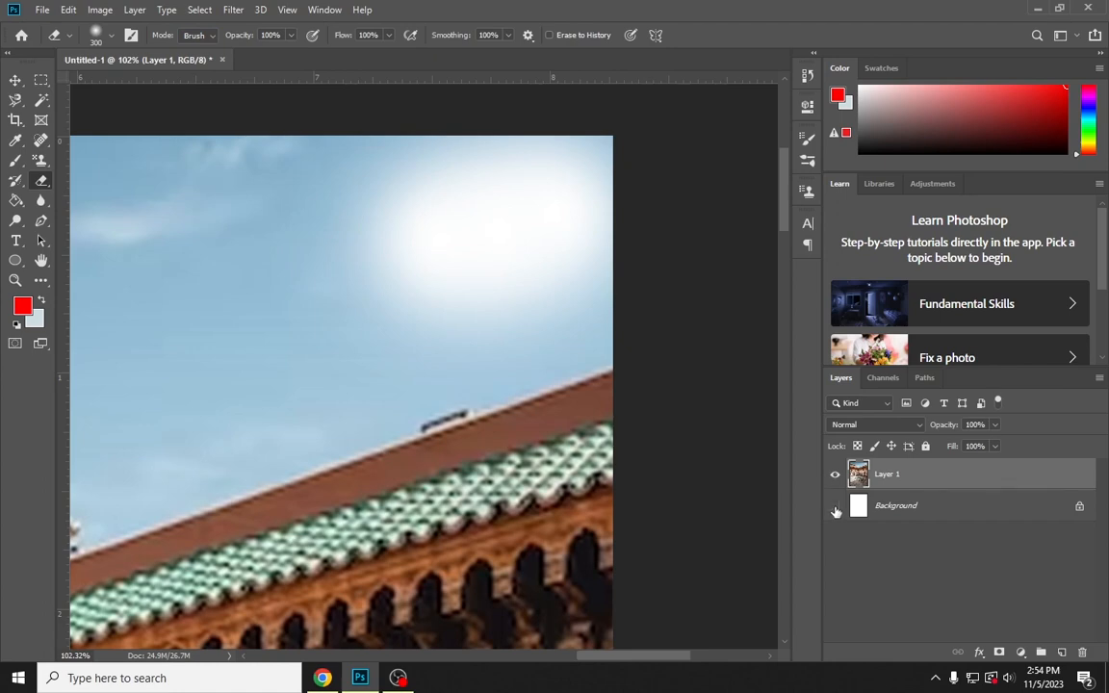
pyautogui.click(834, 507)
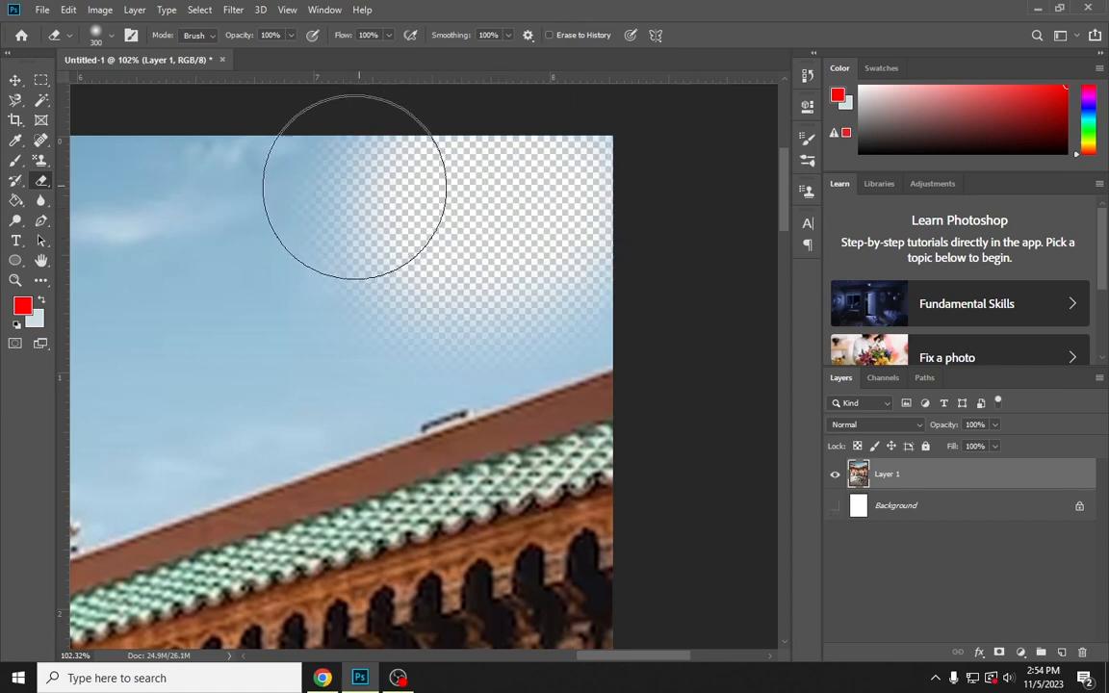
# Extend the erased sky toward the left and the roof with the 300 px eraser, comparing a harder edge with 28% hardness
pyautogui.moveTo(354, 186); pyautogui.dragTo(320, 200)
pyautogui.rightClick(326, 201)
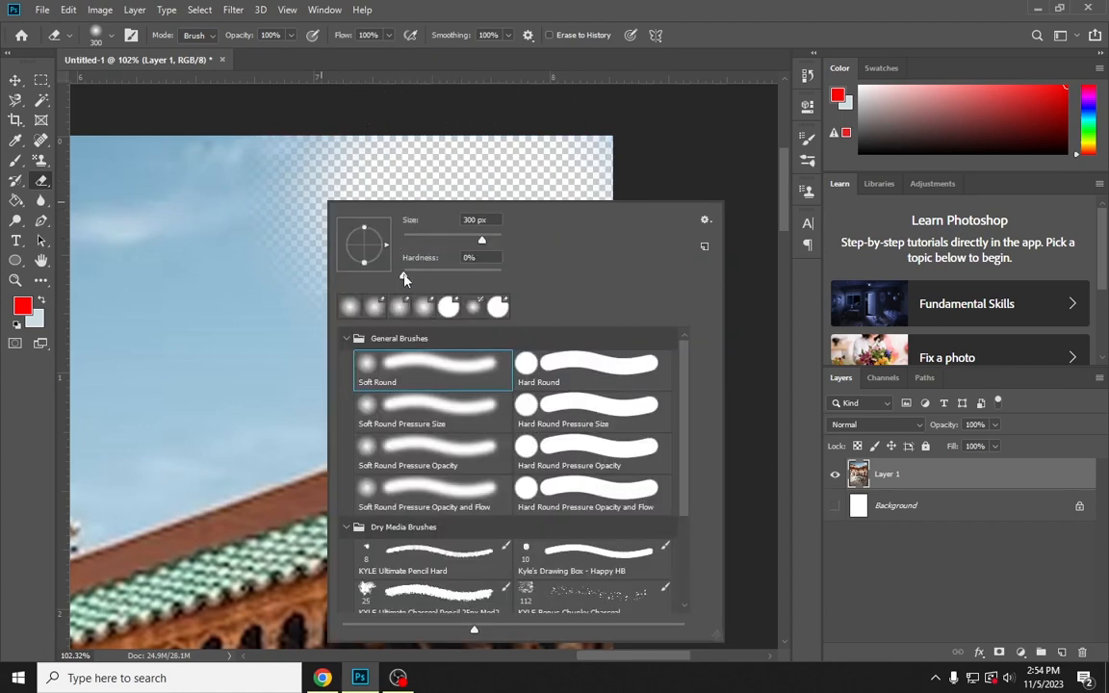
pyautogui.moveTo(210, 178)
pyautogui.mouseDown()
pyautogui.moveTo(341, 197)
pyautogui.moveTo(292, 226)
pyautogui.moveTo(332, 228)
pyautogui.moveTo(285, 229)
pyautogui.moveTo(232, 200)
pyautogui.moveTo(270, 203)
pyautogui.moveTo(303, 225)
pyautogui.moveTo(337, 217)
pyautogui.mouseUp()
pyautogui.rightClick(340, 215)
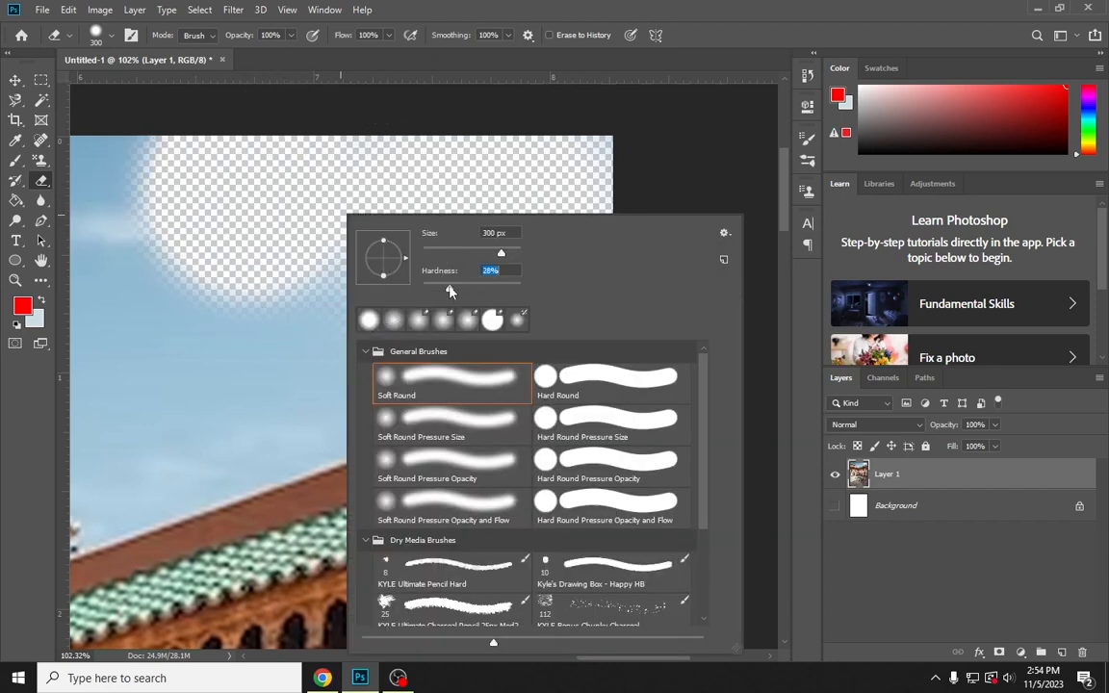
pyautogui.moveTo(247, 292)
pyautogui.mouseDown()
pyautogui.moveTo(303, 292)
pyautogui.moveTo(383, 243)
pyautogui.mouseUp()
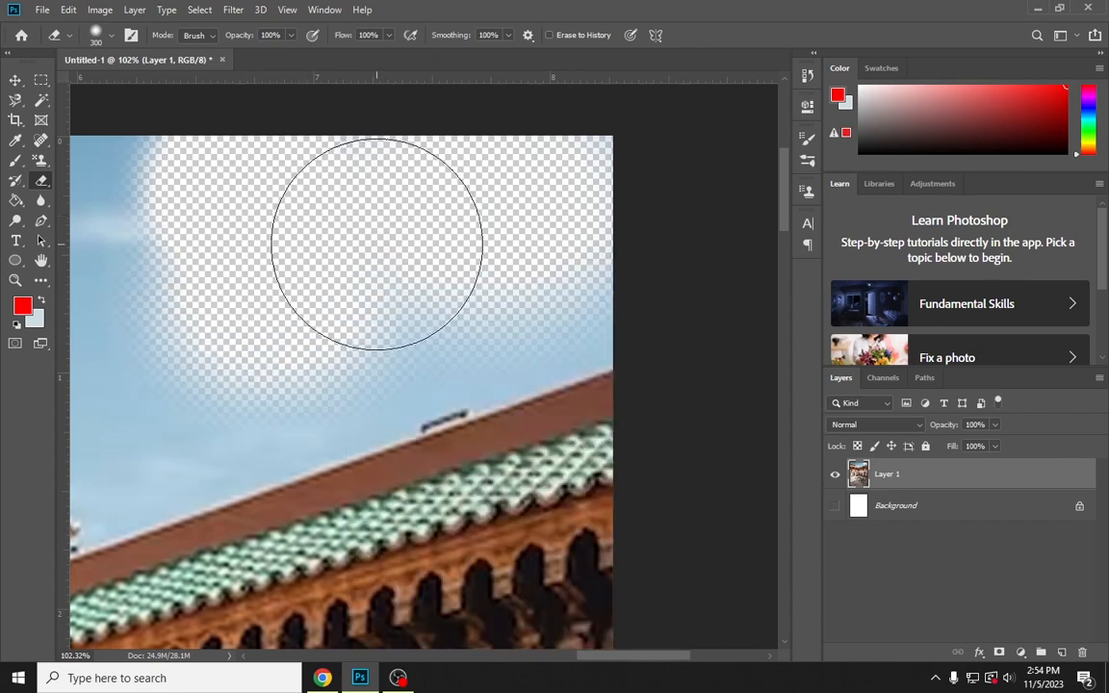
# Activate the Background Eraser tool with its sampling set to Background Swatch
pyautogui.rightClick(42, 181)
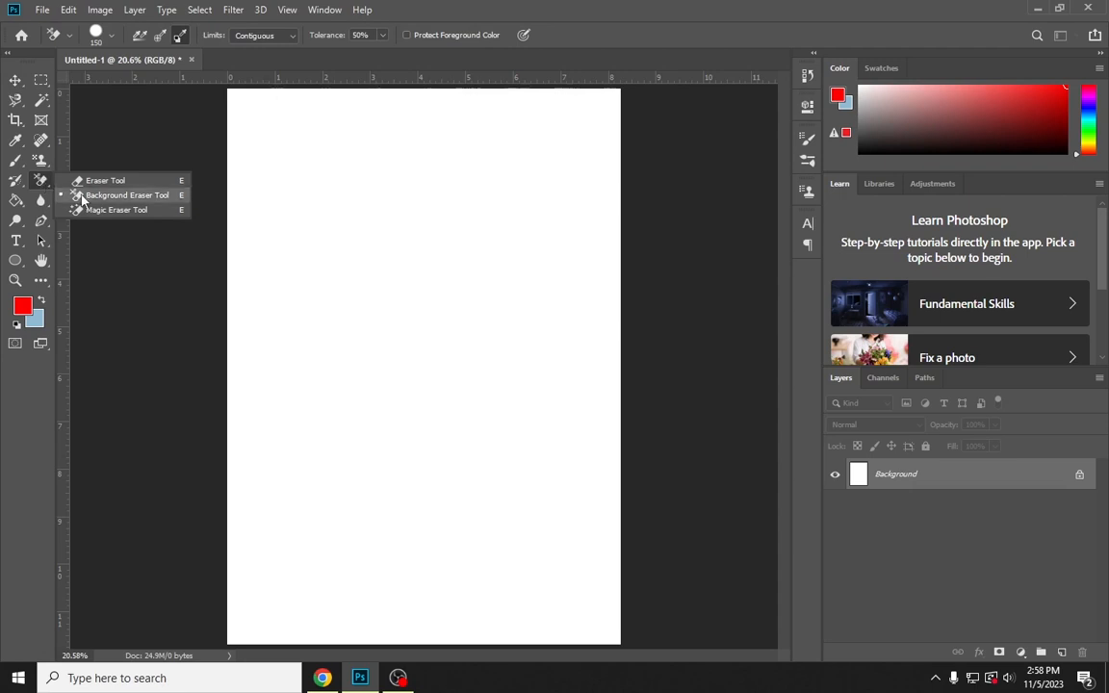
pyautogui.click(116, 195)
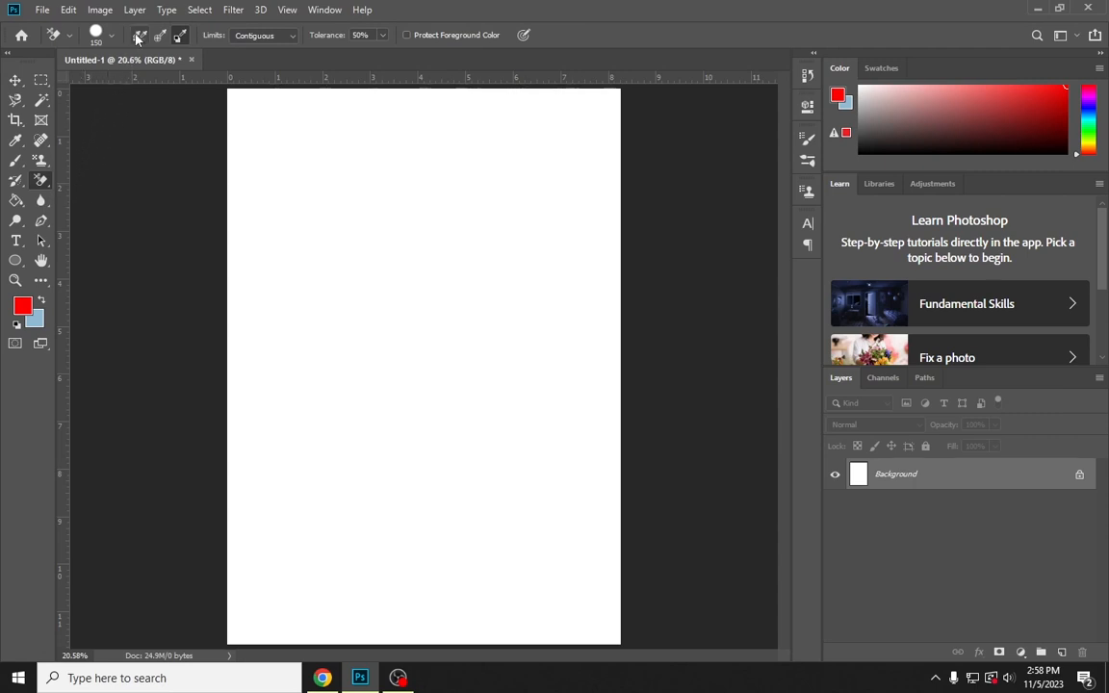
pyautogui.click(177, 38)
# Copy the pink Vecteezy rose image from the Google results in Chrome and paste it into the blank Photoshop document
pyautogui.click(323, 678)
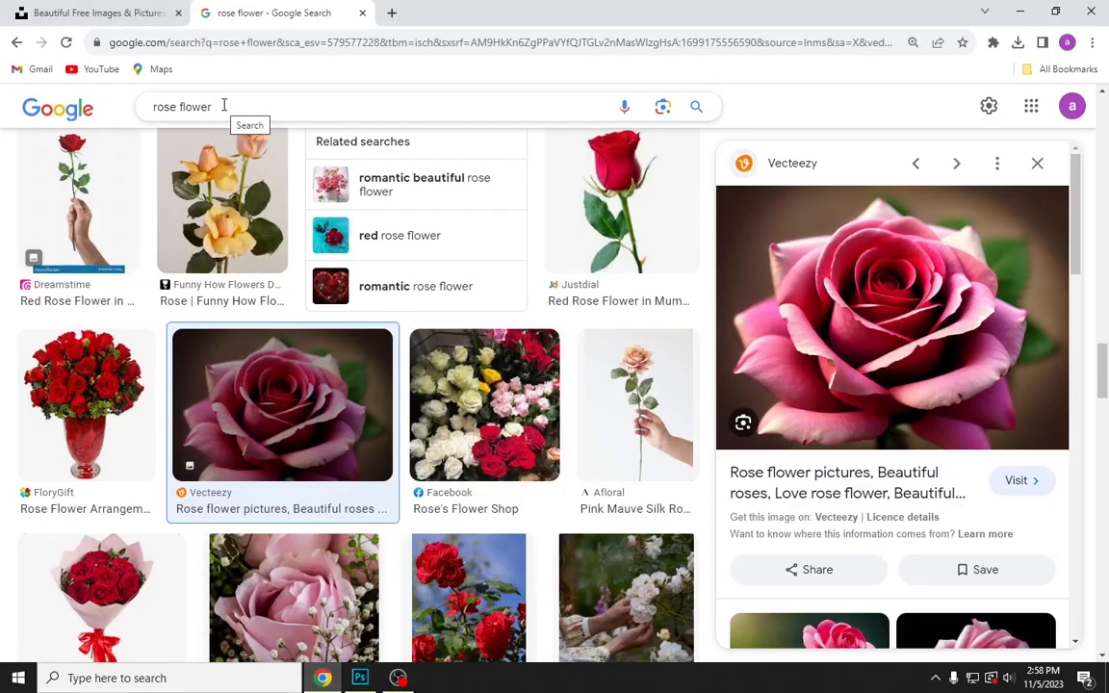
pyautogui.rightClick(791, 300)
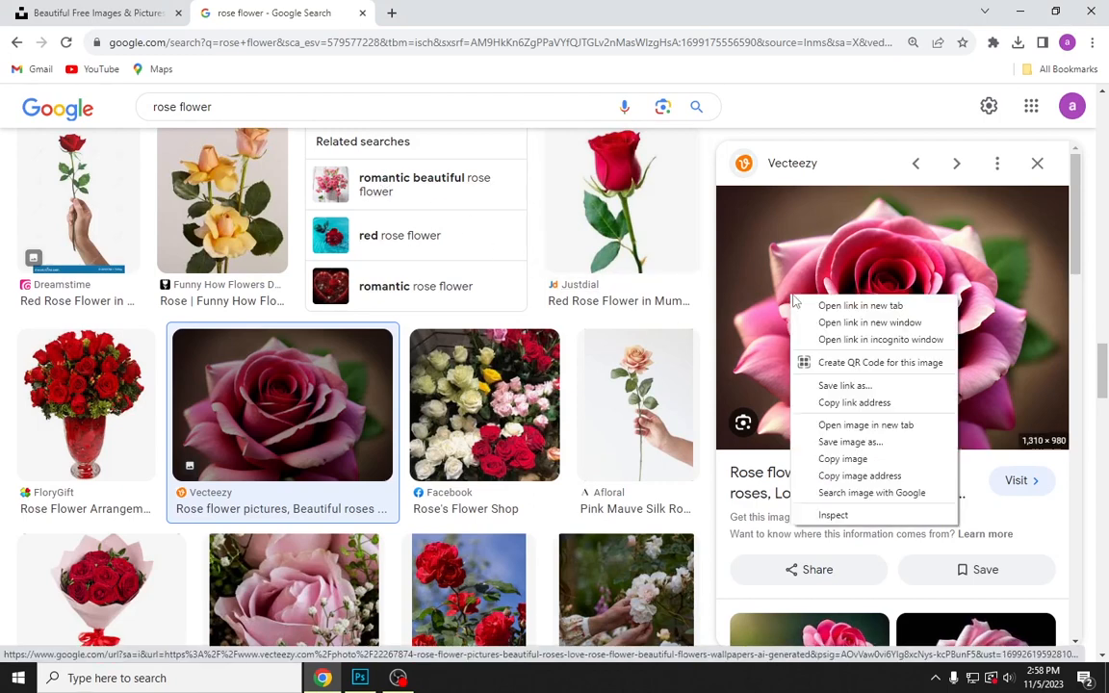
pyautogui.click(822, 459)
pyautogui.click(360, 678)
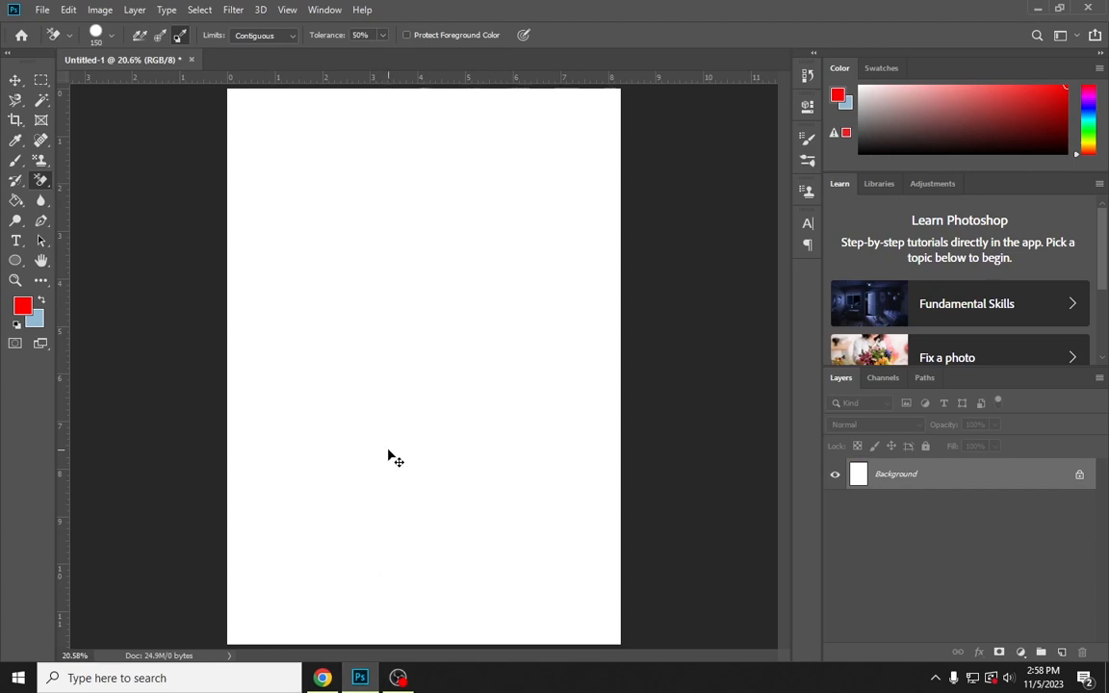
pyautogui.hotkey('ctrl', 'v')
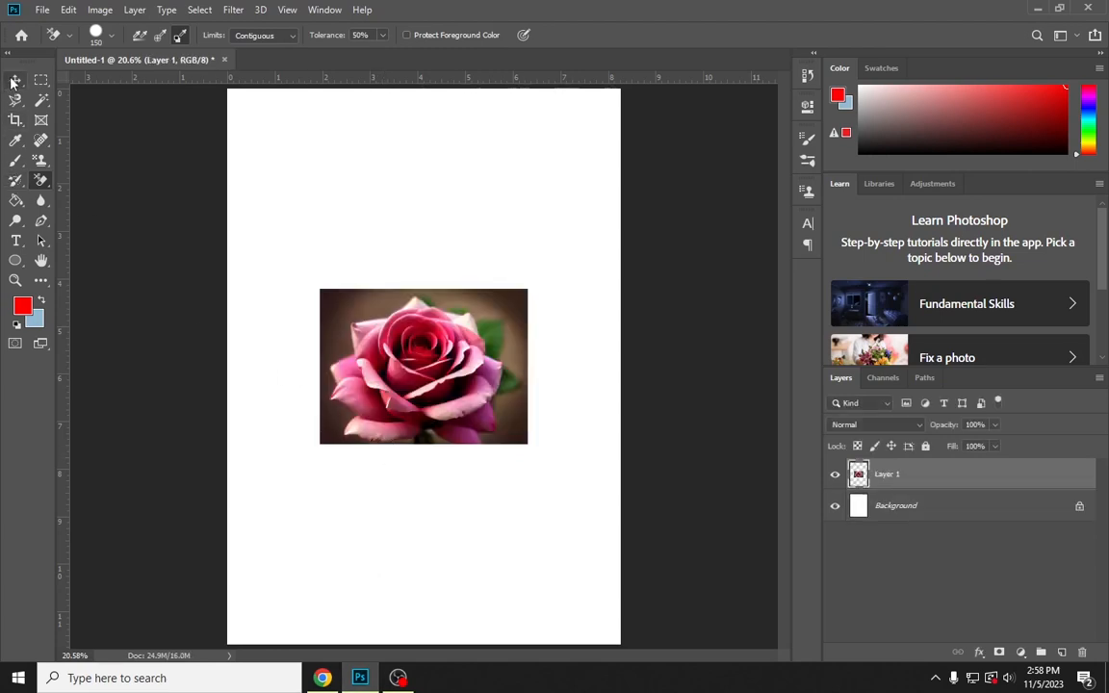
# Scale the pasted rose layer up to about 192% so it spans the page width
pyautogui.click(15, 81)
pyautogui.moveTo(526, 288); pyautogui.dragTo(614, 220)
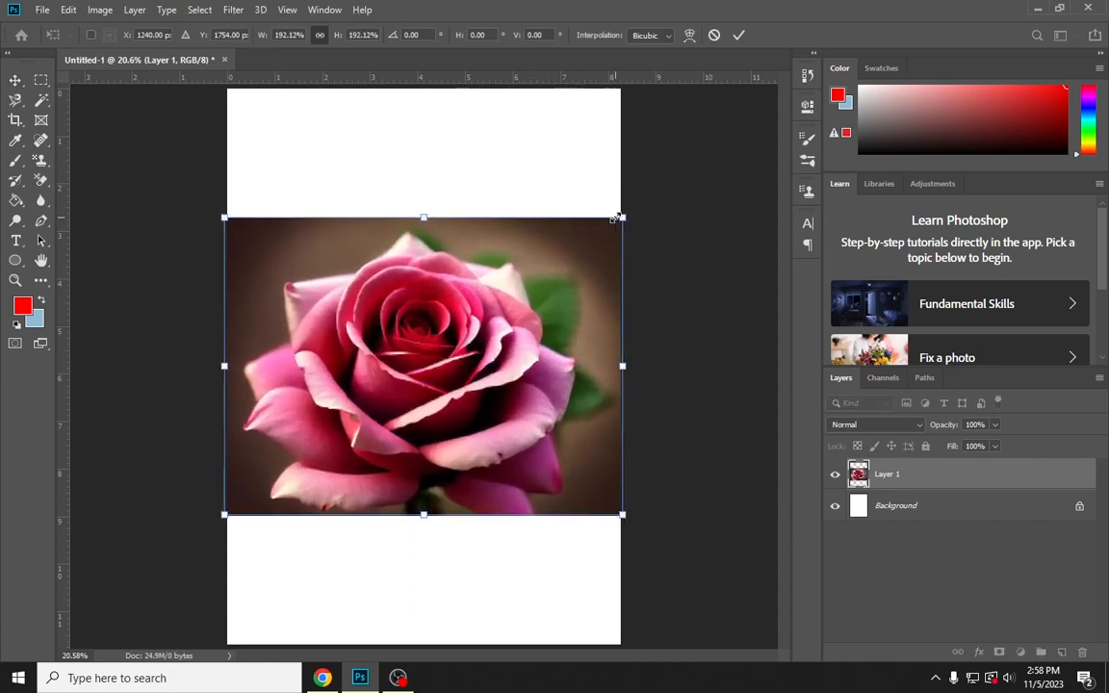
pyautogui.click(739, 37)
# Enlarge the rose layer further to about 118%, extending it both upward and downward beyond the page's sides
pyautogui.scroll(4, 465, 363)
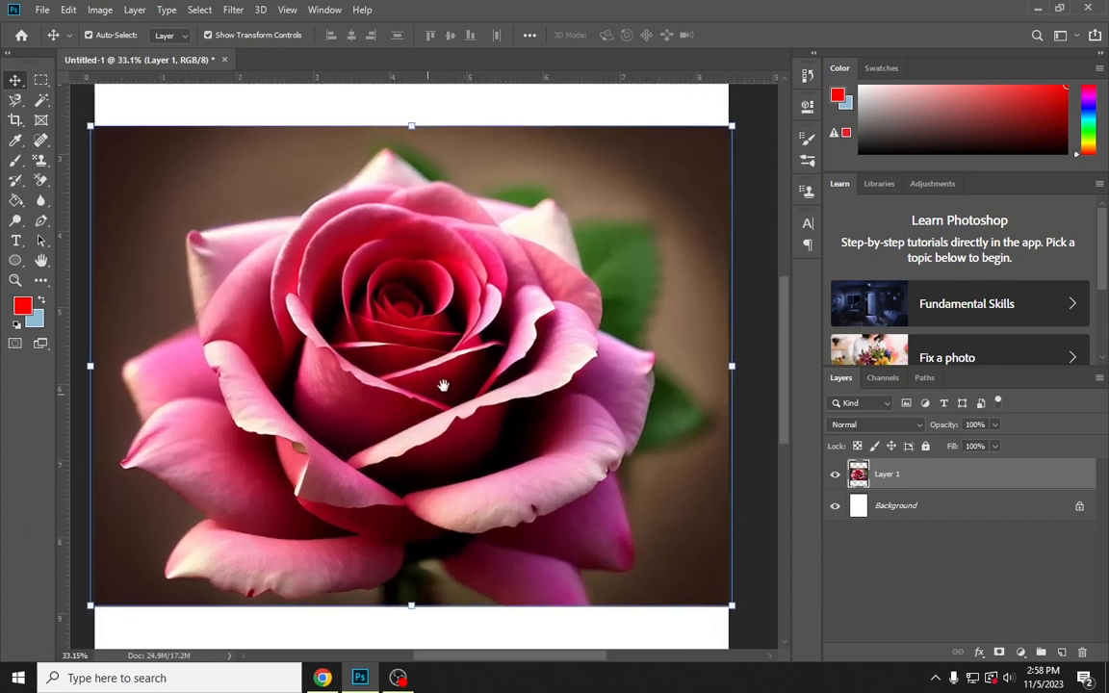
pyautogui.moveTo(443, 386); pyautogui.dragTo(449, 381)
pyautogui.moveTo(418, 122); pyautogui.dragTo(416, 86)
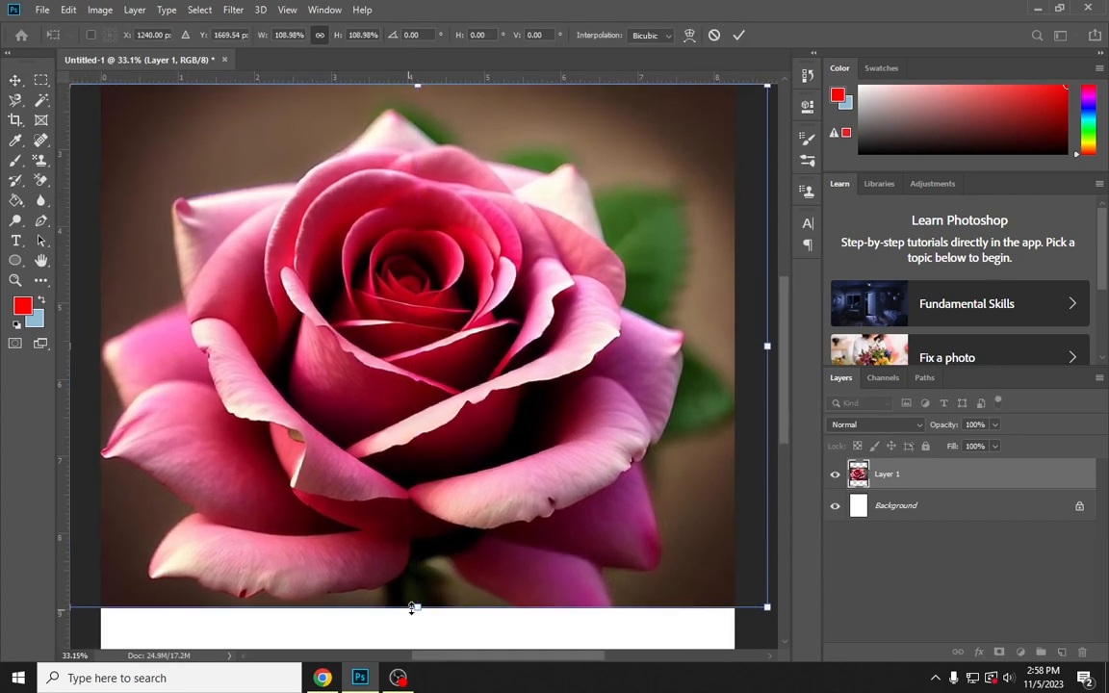
pyautogui.moveTo(412, 608); pyautogui.dragTo(412, 655)
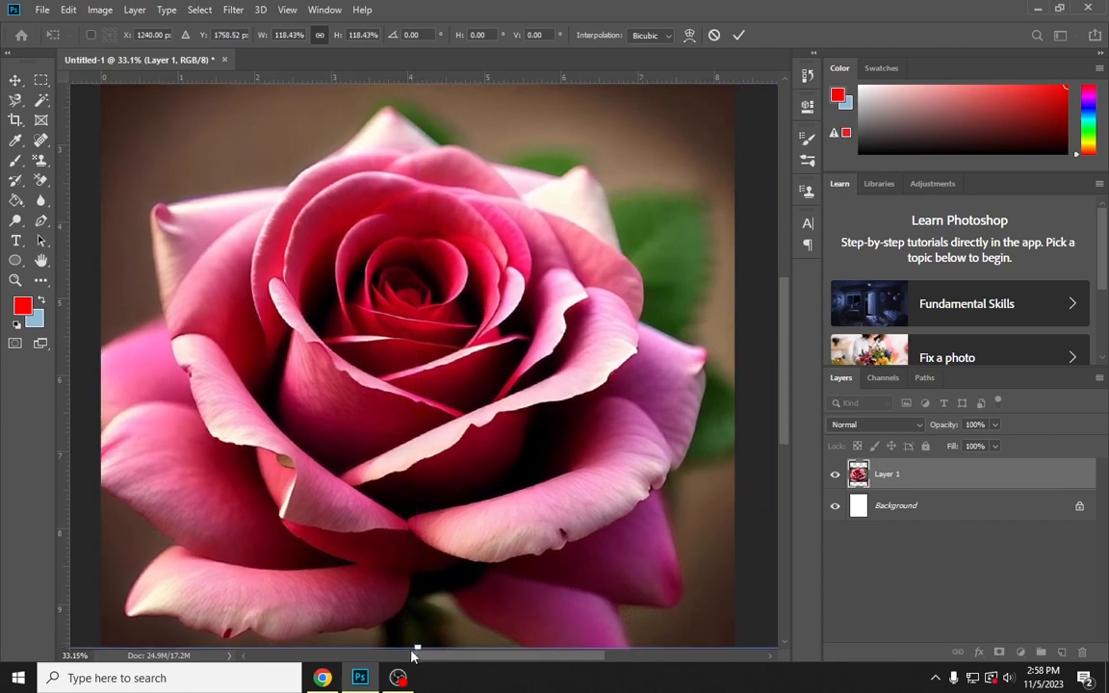
pyautogui.press('Return')
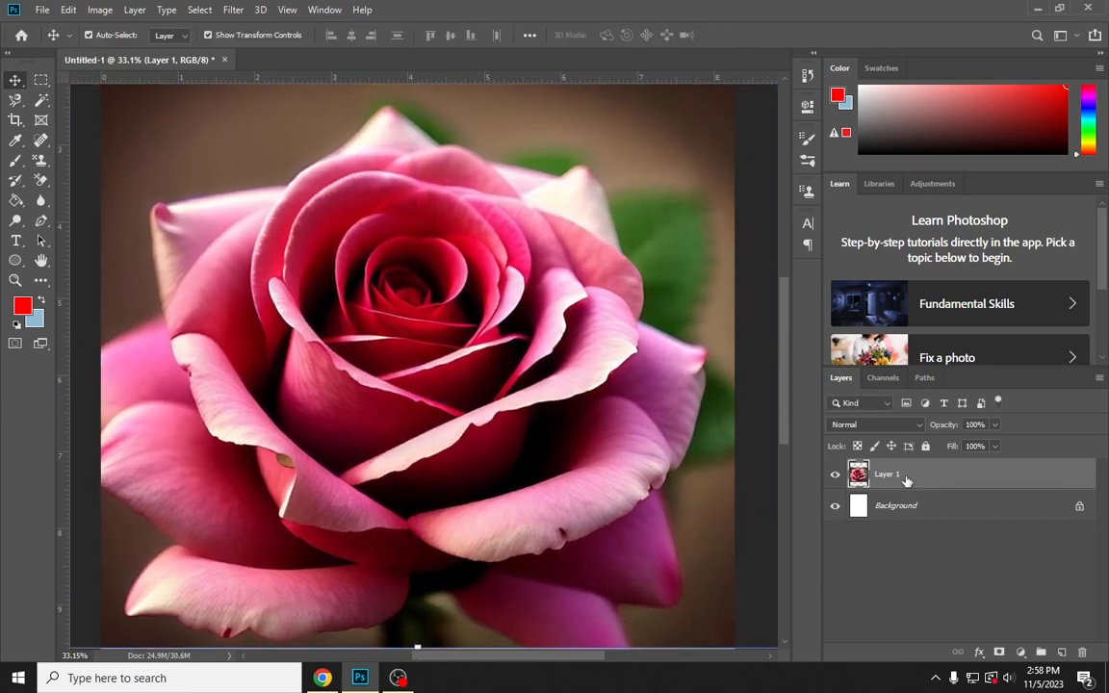
# Activate the 150 px Background Eraser tool with Continuous sampling
pyautogui.click(40, 180)
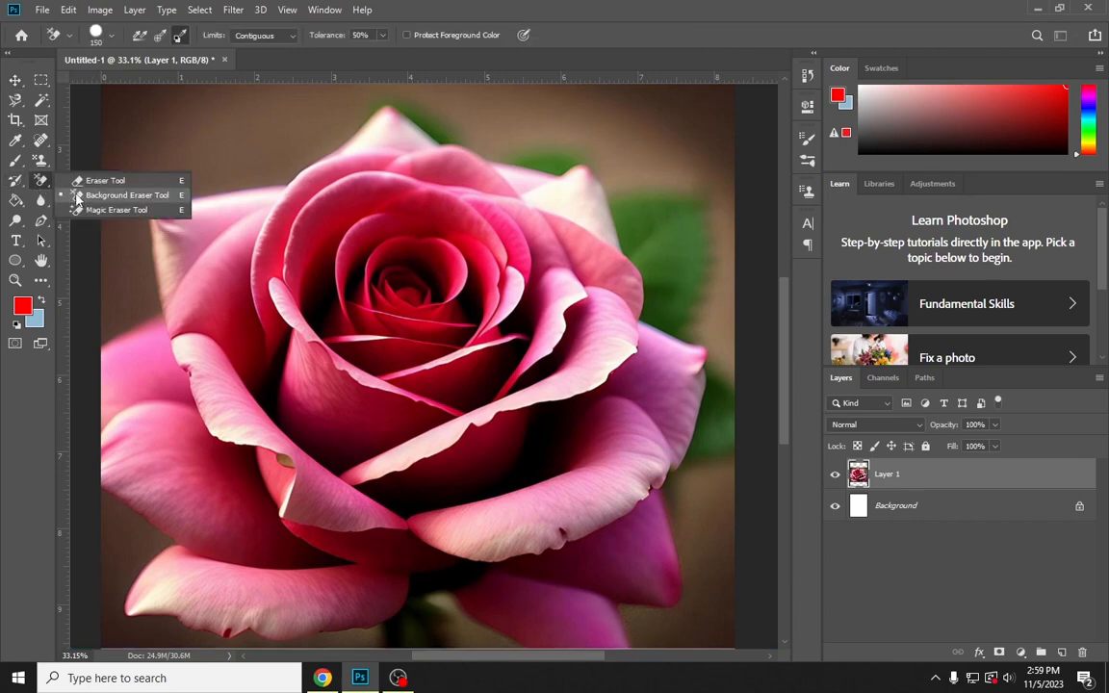
pyautogui.click(78, 195)
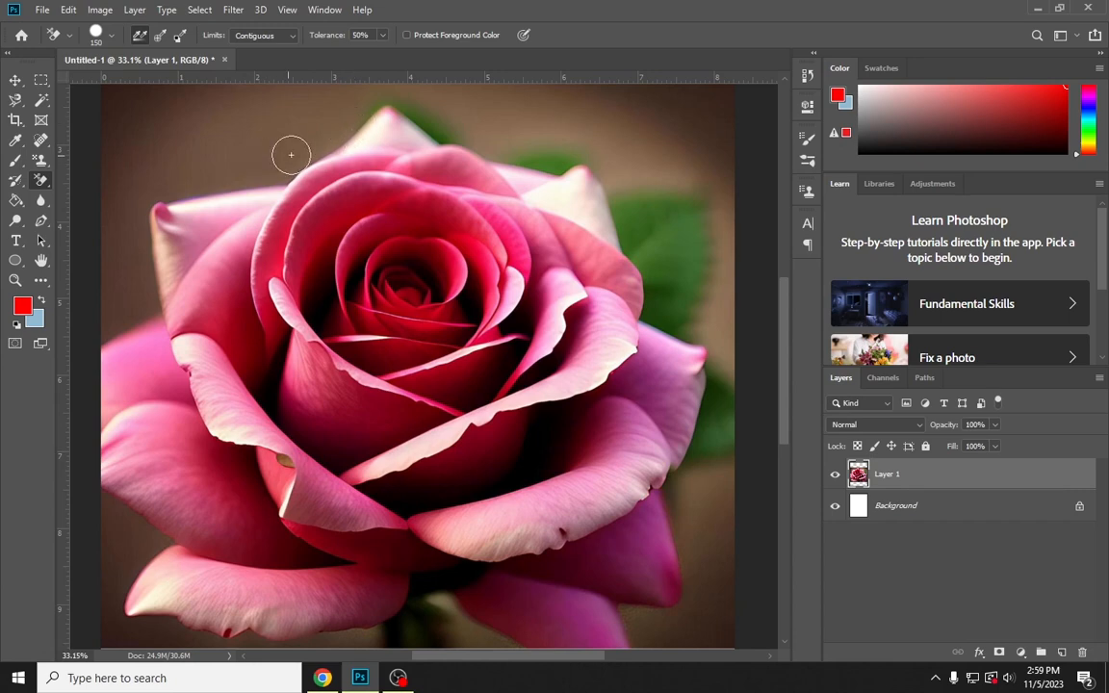
# Erase the brown backdrop along the rose's upper-left petal edge with Continuous sampling, and undo the erasing
pyautogui.click(356, 124)
pyautogui.moveTo(355, 123)
pyautogui.mouseDown()
pyautogui.moveTo(280, 166)
pyautogui.moveTo(220, 169)
pyautogui.moveTo(174, 189)
pyautogui.moveTo(142, 179)
pyautogui.moveTo(188, 214)
pyautogui.moveTo(178, 198)
pyautogui.moveTo(131, 218)
pyautogui.moveTo(153, 236)
pyautogui.mouseUp()
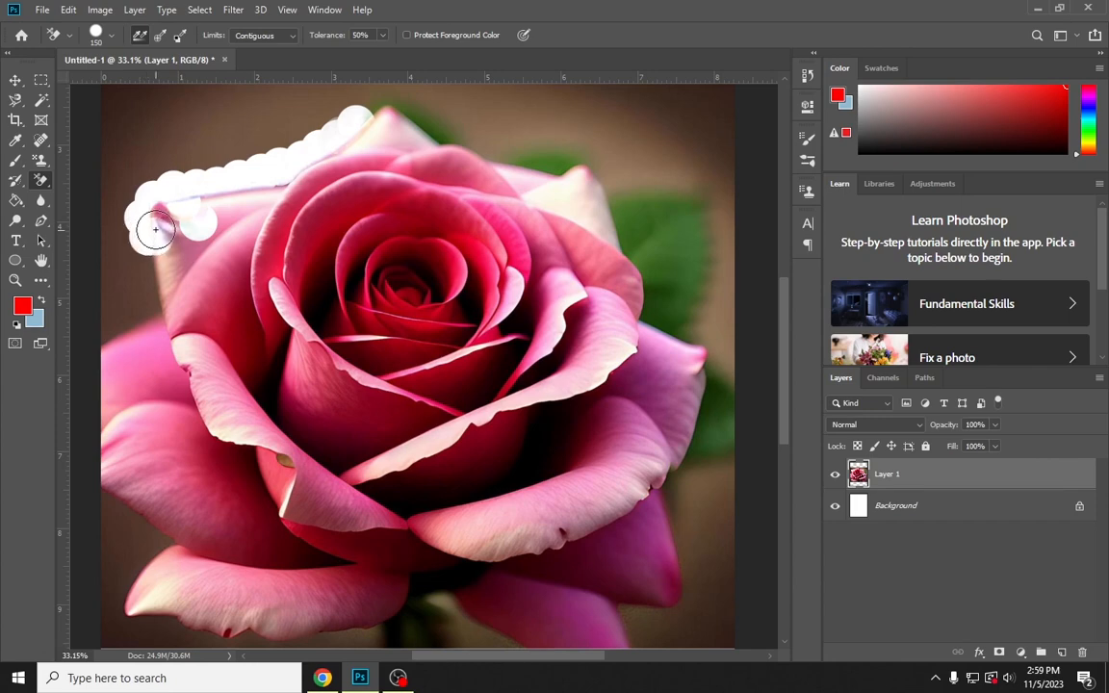
pyautogui.click(160, 229)
pyautogui.hotkey('ctrl', 'z')
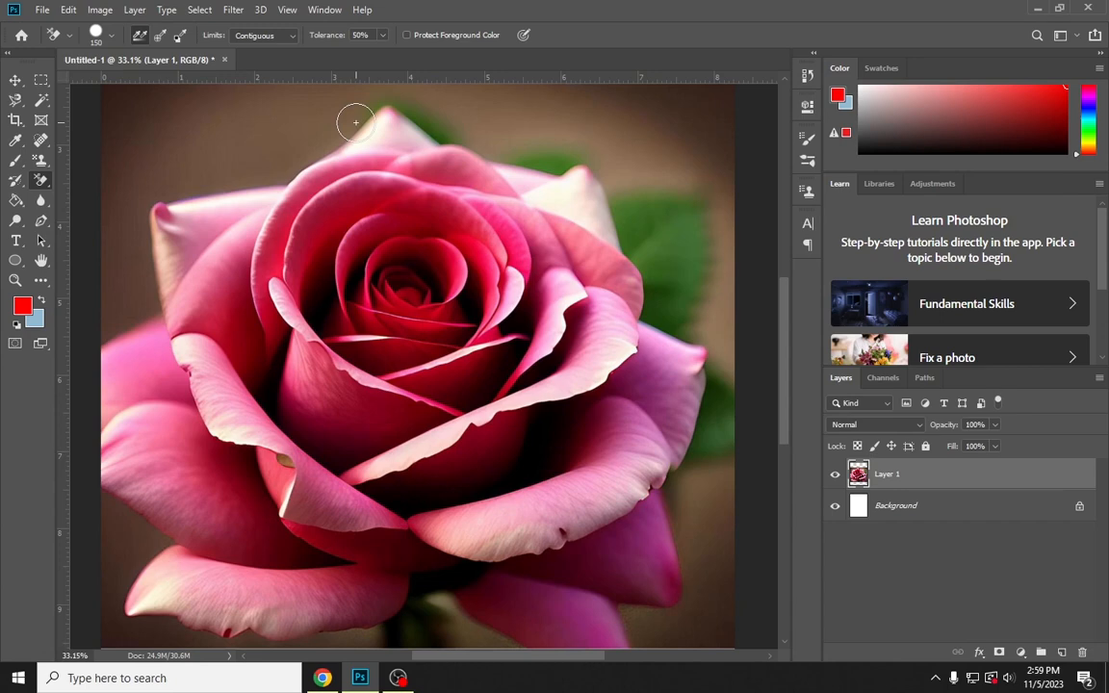
# Erase the backdrop around the rose's top petal with Sampling: Once, crossing onto the petals, and undo the stroke
pyautogui.scroll(5, 356, 122)
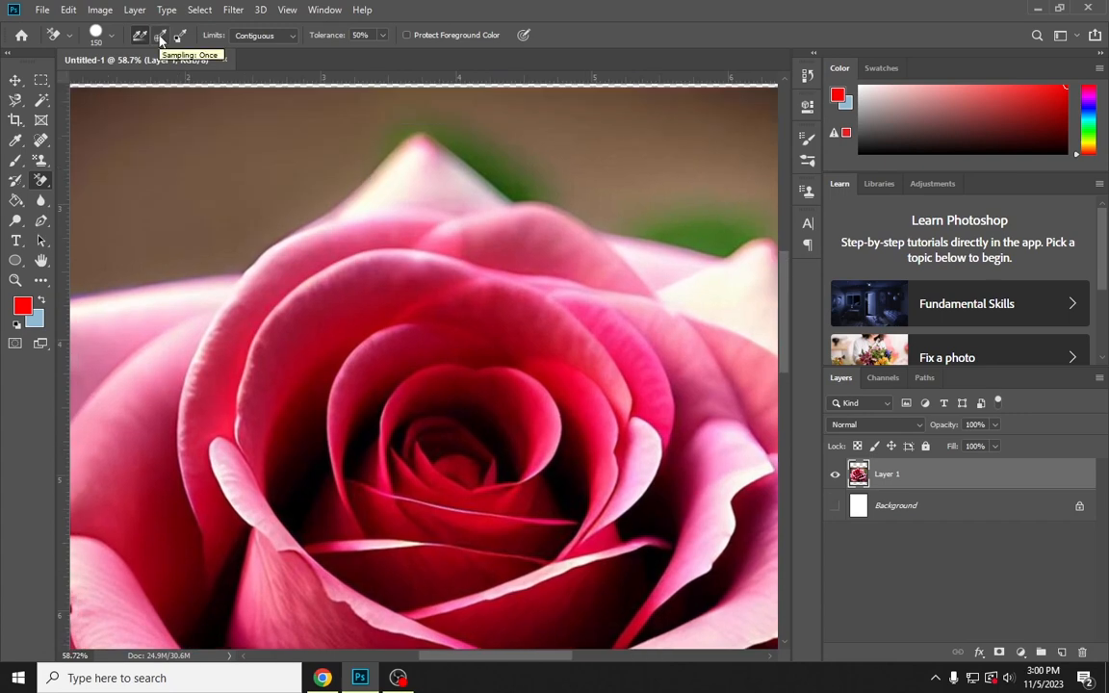
pyautogui.click(161, 38)
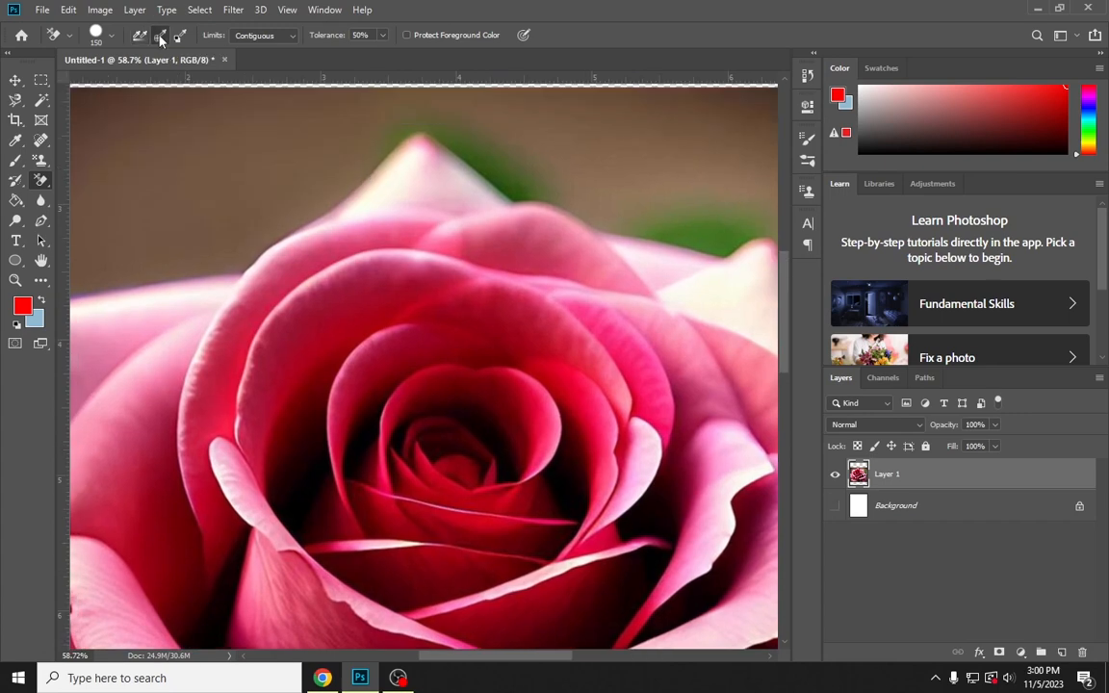
pyautogui.click(366, 169)
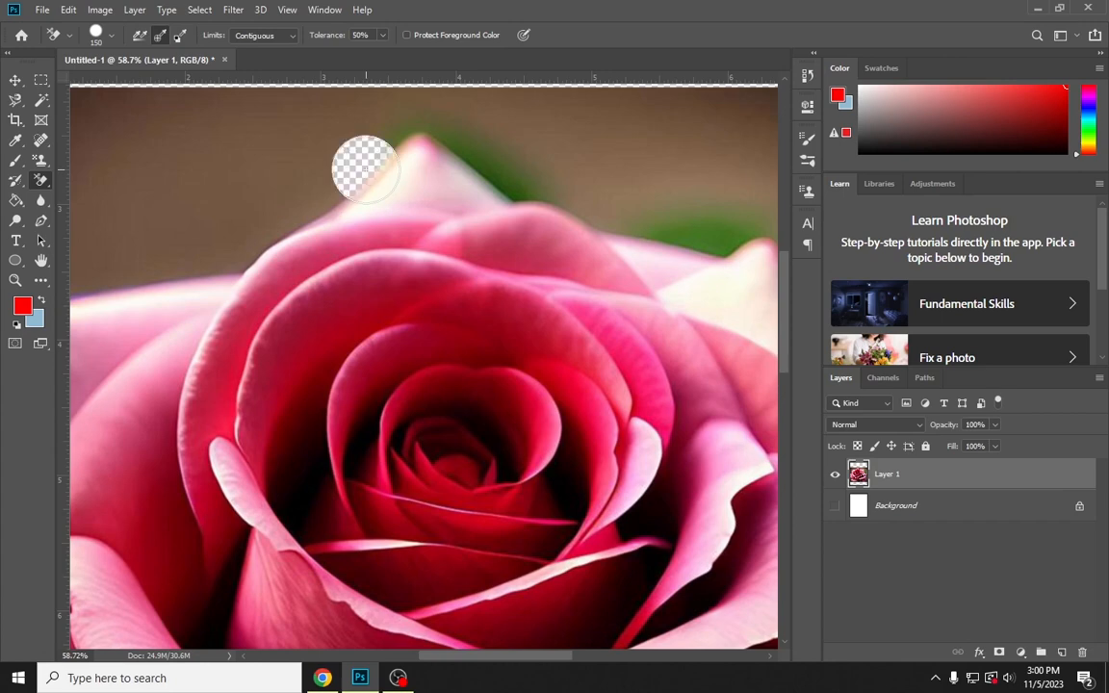
pyautogui.moveTo(365, 170)
pyautogui.mouseDown()
pyautogui.moveTo(214, 258)
pyautogui.moveTo(326, 367)
pyautogui.moveTo(233, 280)
pyautogui.moveTo(210, 217)
pyautogui.moveTo(306, 181)
pyautogui.moveTo(350, 147)
pyautogui.moveTo(429, 138)
pyautogui.moveTo(503, 178)
pyautogui.moveTo(578, 162)
pyautogui.moveTo(647, 166)
pyautogui.moveTo(669, 212)
pyautogui.mouseUp()
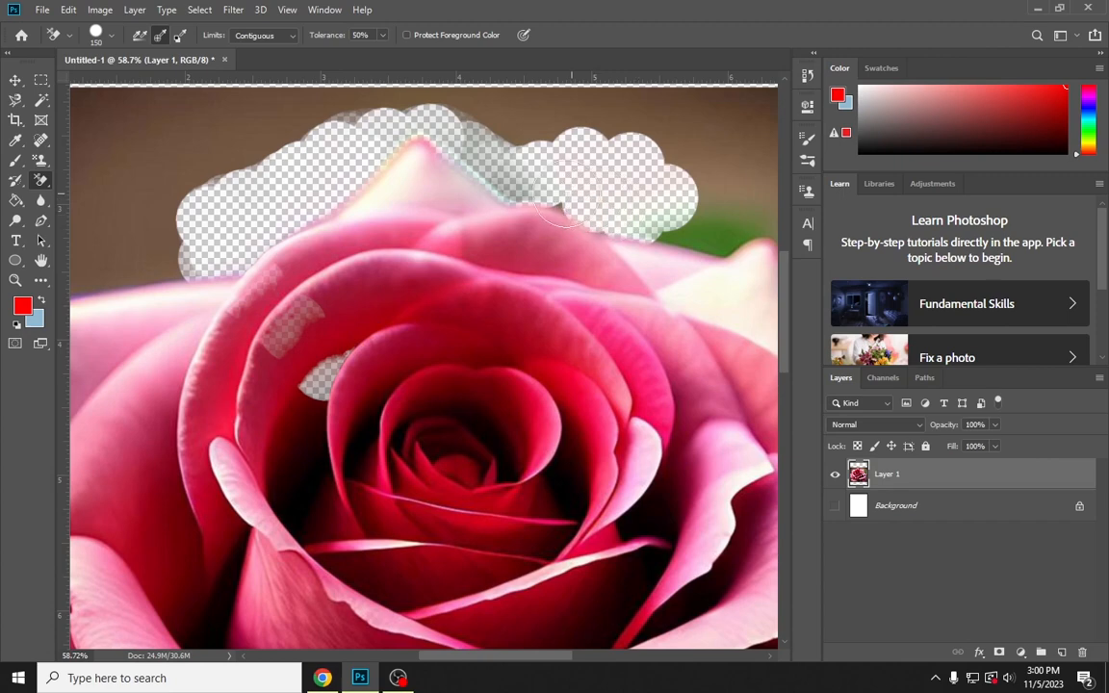
pyautogui.hotkey('ctrl', 'z')
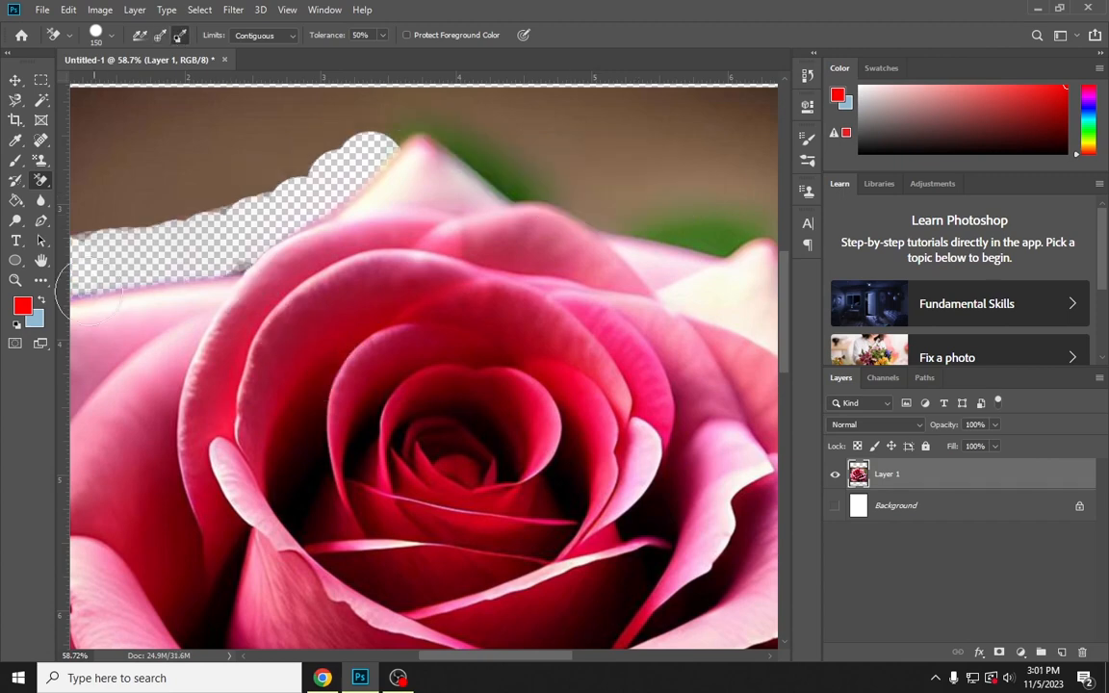
# Set the background color to the backdrop's brown, 6b503f, by sampling it from the photo
pyautogui.click(38, 325)
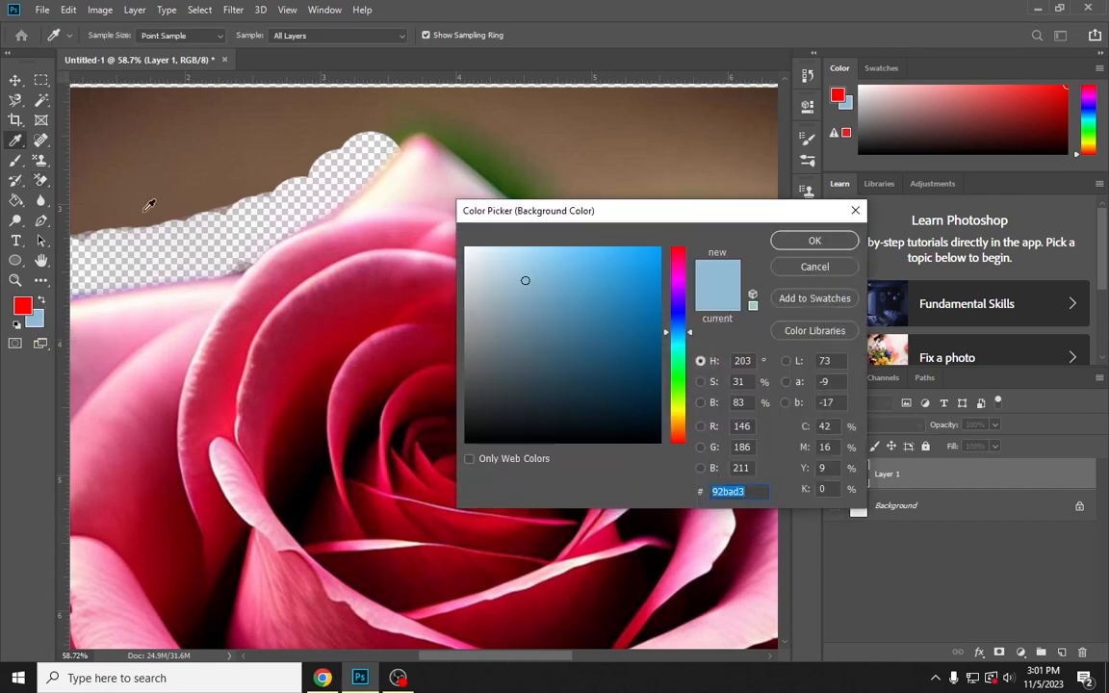
pyautogui.click(145, 145)
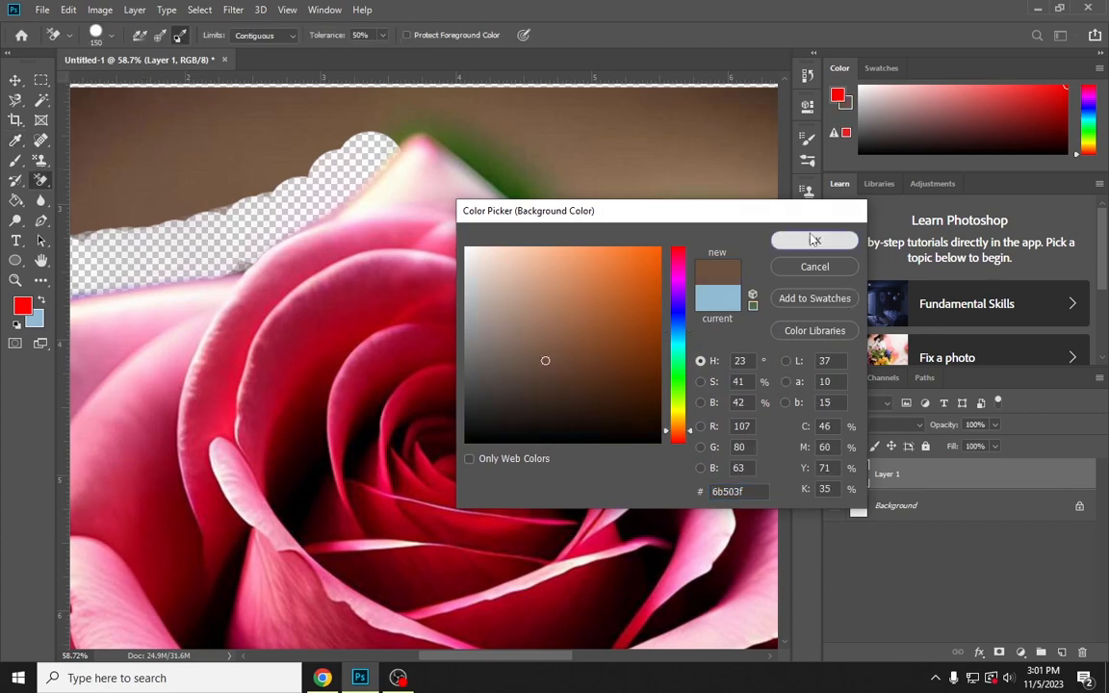
pyautogui.click(815, 241)
# Erase the brown backdrop across the area above the rose with Background Swatch sampling, and fit the whole page in view
pyautogui.moveTo(106, 190)
pyautogui.mouseDown()
pyautogui.moveTo(91, 197)
pyautogui.moveTo(327, 121)
pyautogui.moveTo(218, 94)
pyautogui.moveTo(462, 135)
pyautogui.moveTo(616, 121)
pyautogui.moveTo(736, 139)
pyautogui.mouseUp()
pyautogui.moveTo(525, 154)
pyautogui.mouseDown()
pyautogui.moveTo(389, 164)
pyautogui.moveTo(505, 213)
pyautogui.moveTo(441, 213)
pyautogui.moveTo(503, 188)
pyautogui.moveTo(751, 183)
pyautogui.moveTo(597, 111)
pyautogui.moveTo(743, 116)
pyautogui.moveTo(771, 94)
pyautogui.moveTo(771, 106)
pyautogui.mouseUp()
pyautogui.hotkey('ctrl', '0')
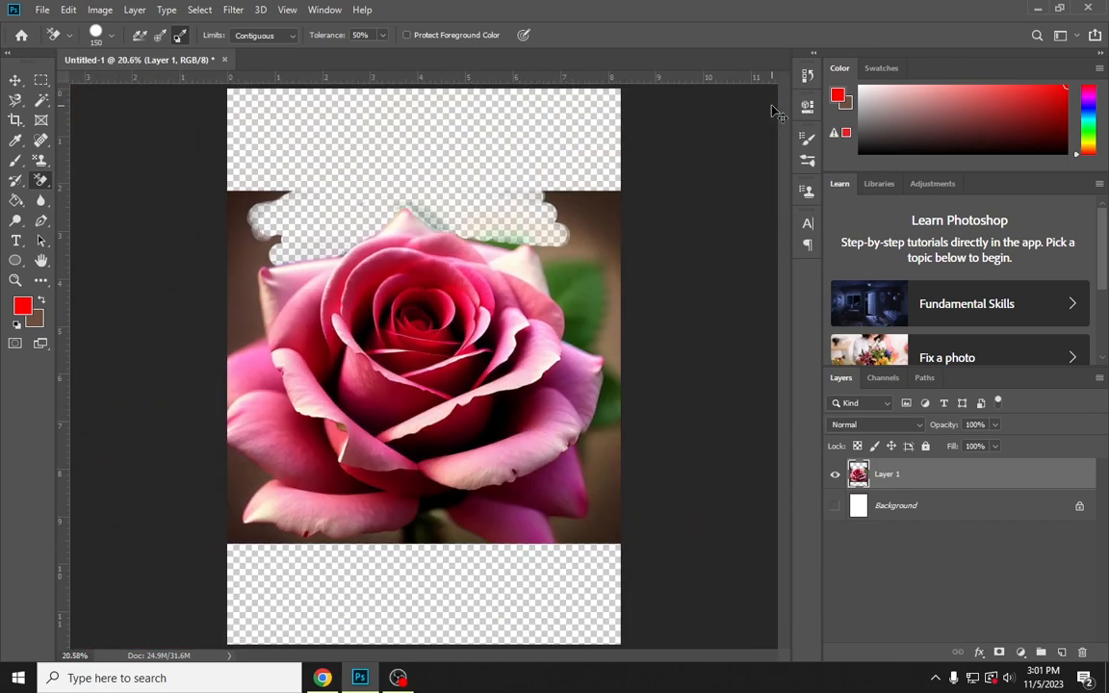
# Delete the partly erased rose layer from the document
pyautogui.click(17, 81)
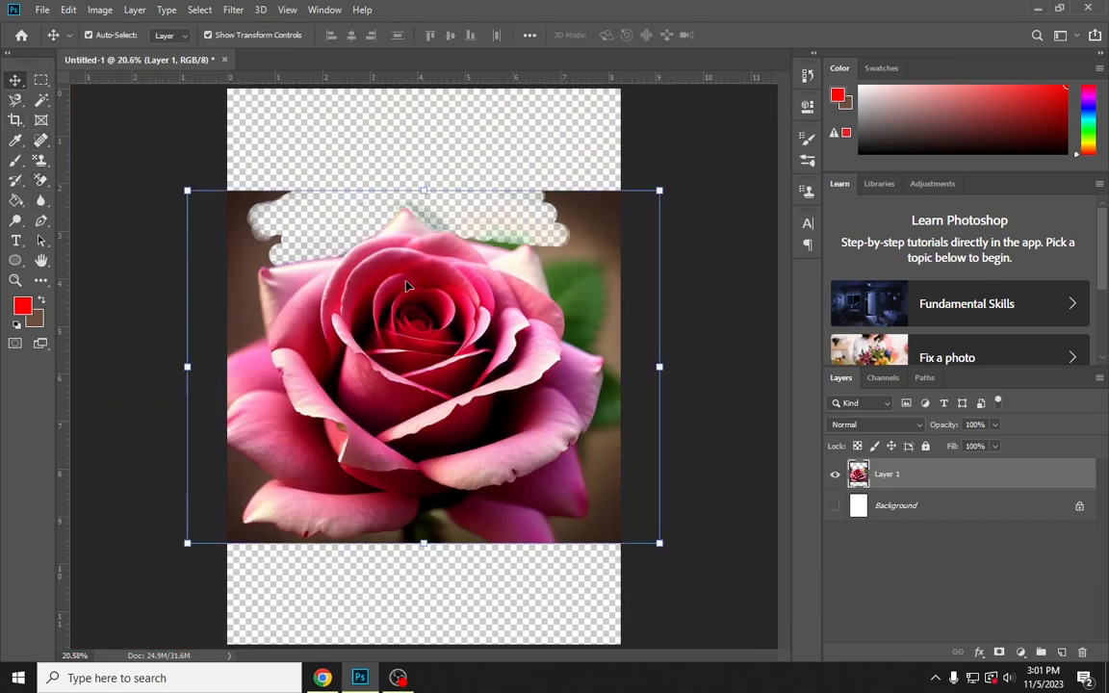
pyautogui.press('Delete')
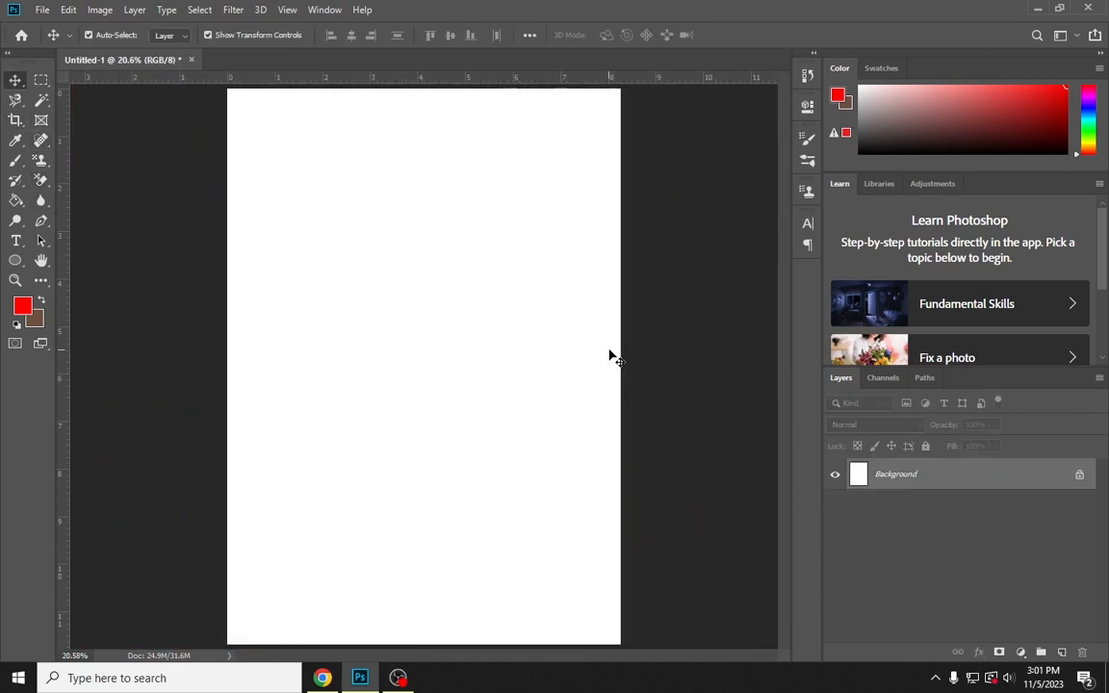
# Switch to Chrome and search Google for "sky"
pyautogui.click(323, 678)
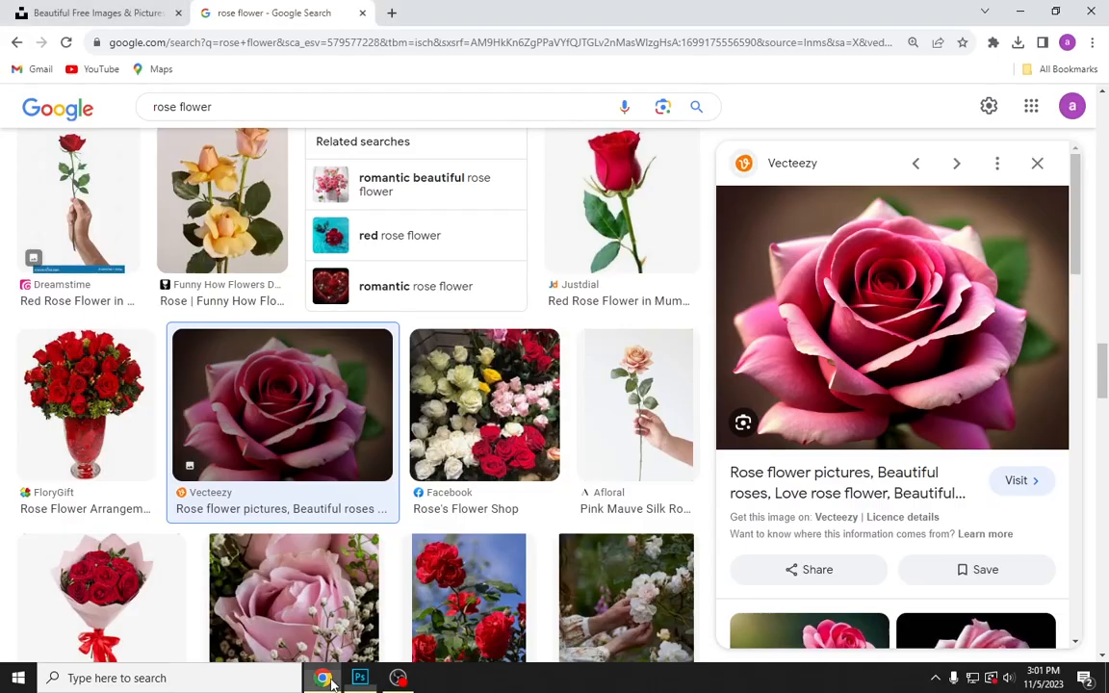
pyautogui.click(341, 44)
pyautogui.hotkey('ctrl', 'a')
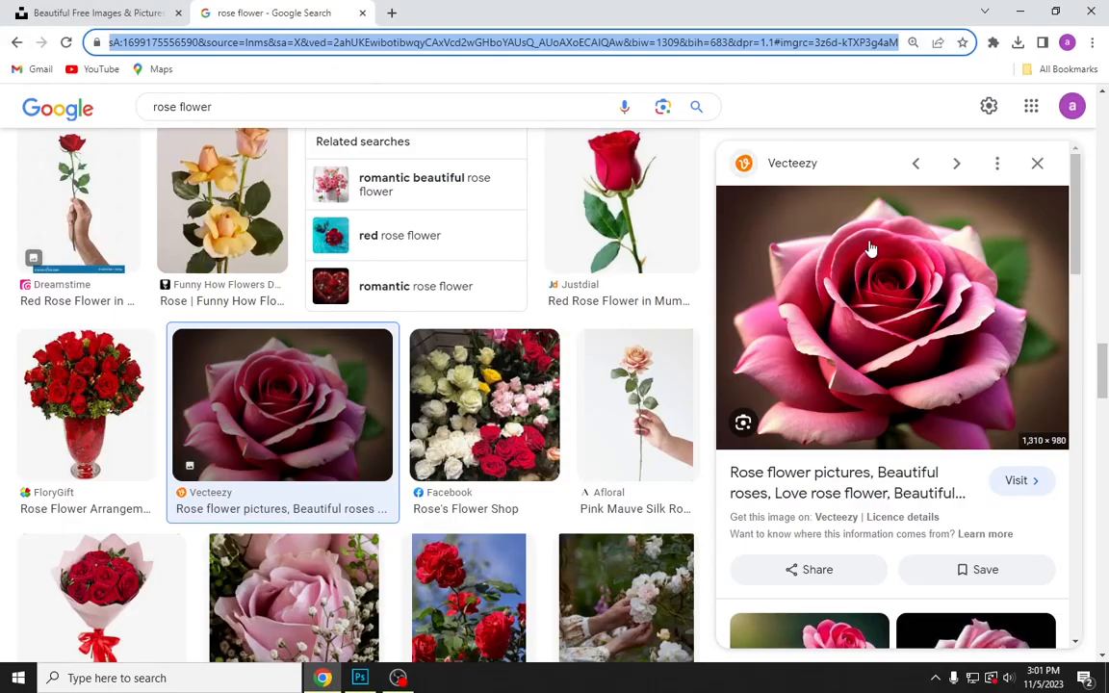
pyautogui.press('BackSpace')
pyautogui.write('sky')
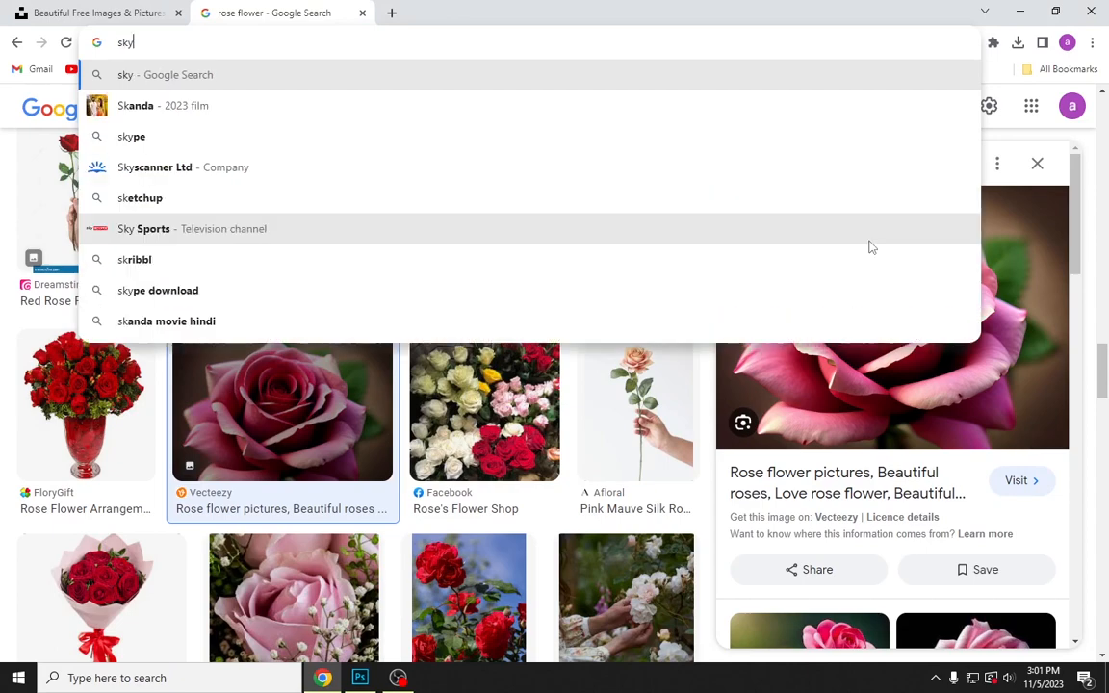
pyautogui.press('Return')
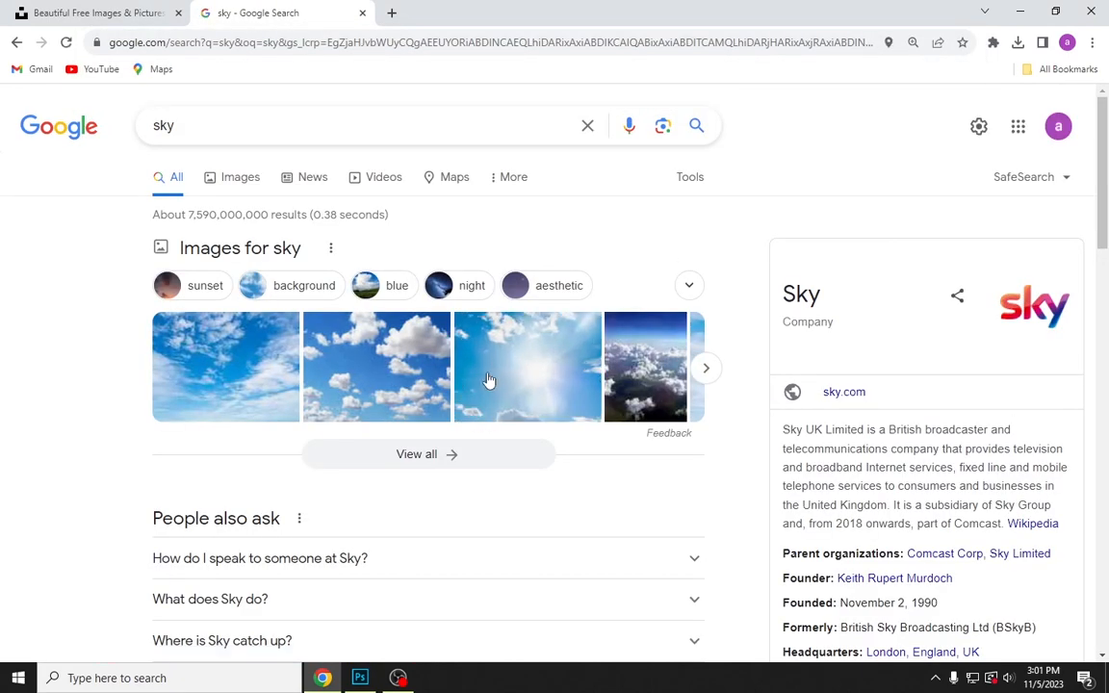
# Copy the blue sky photo with scattered white clouds from the image results and paste it into the Photoshop document
pyautogui.click(367, 385)
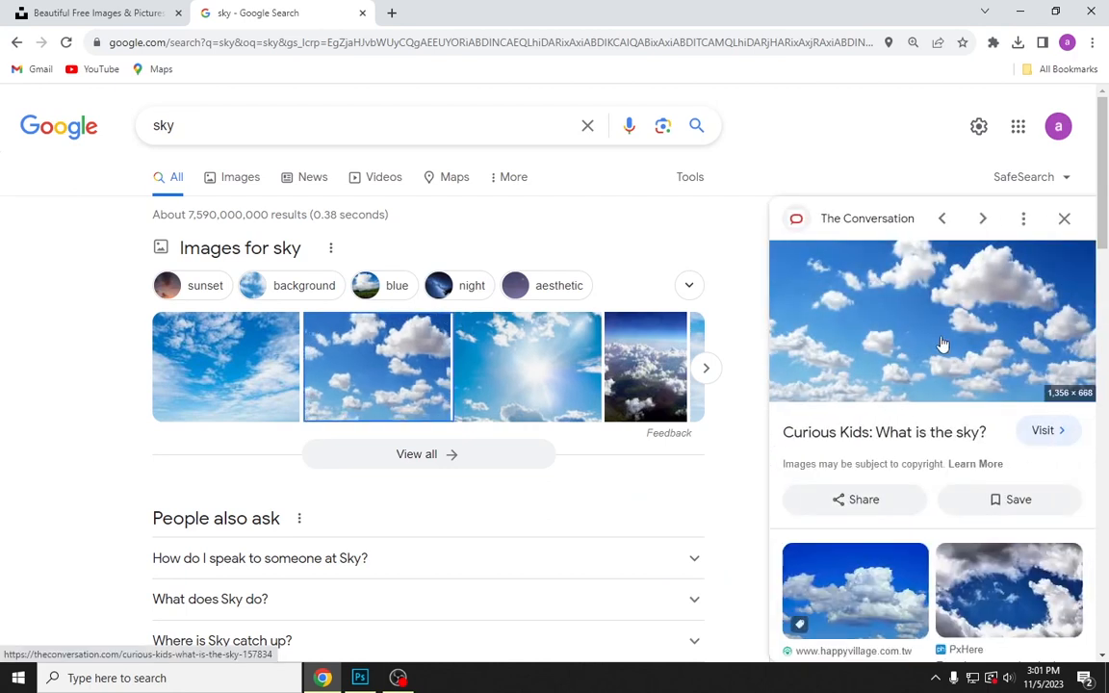
pyautogui.rightClick(889, 315)
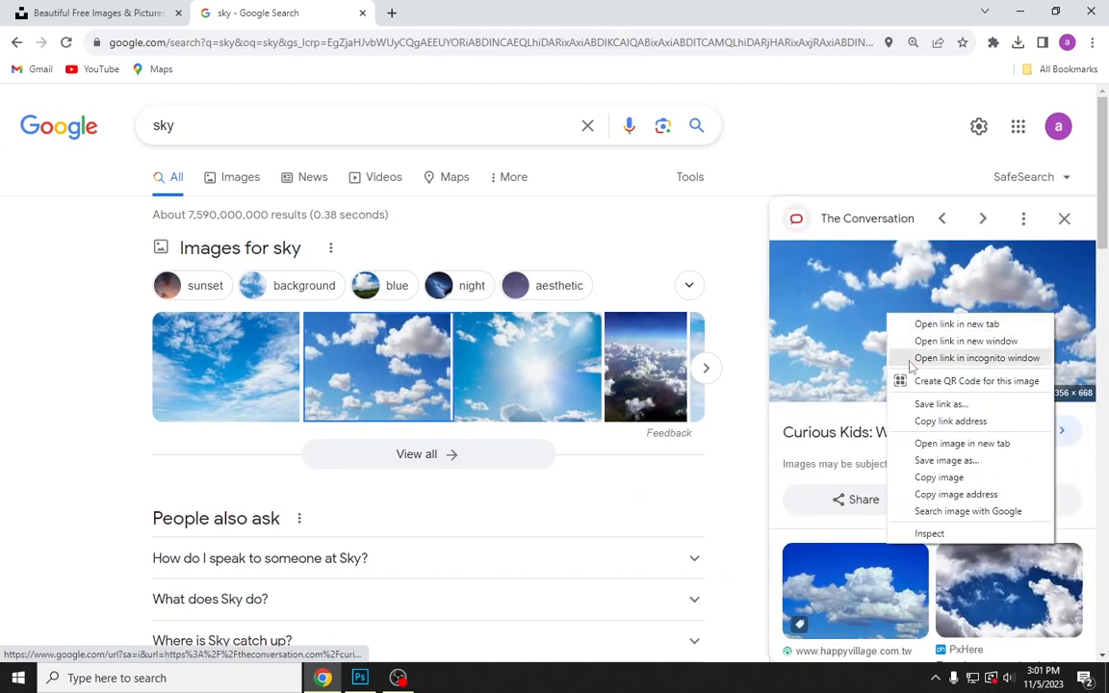
pyautogui.click(938, 477)
pyautogui.click(362, 678)
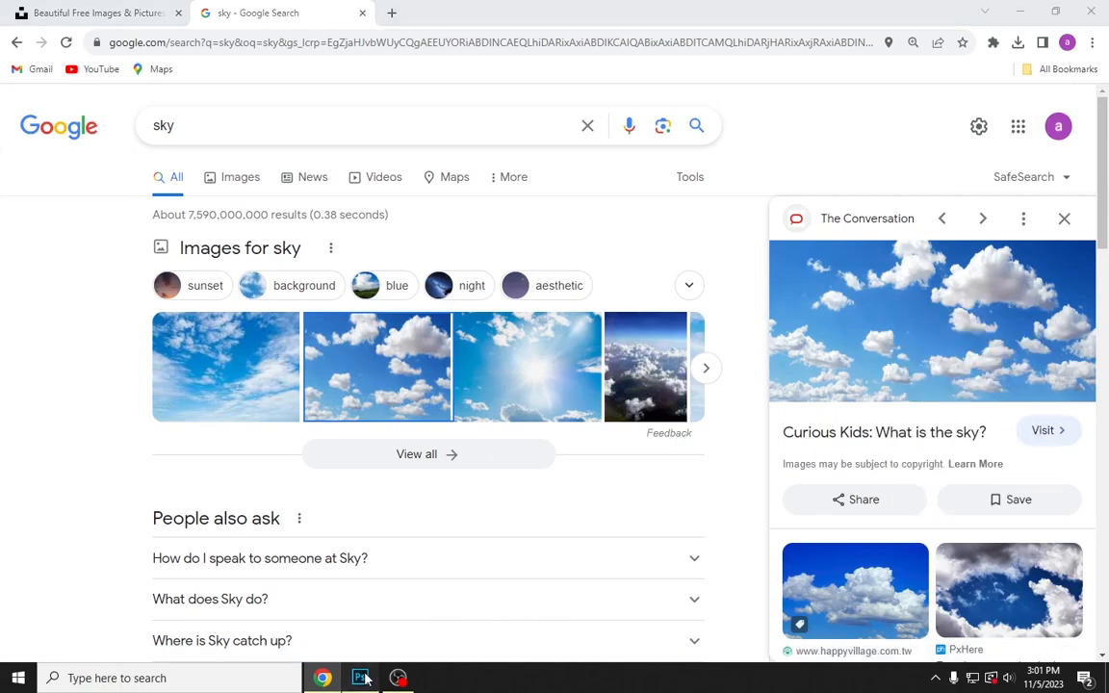
pyautogui.hotkey('ctrl', 'v')
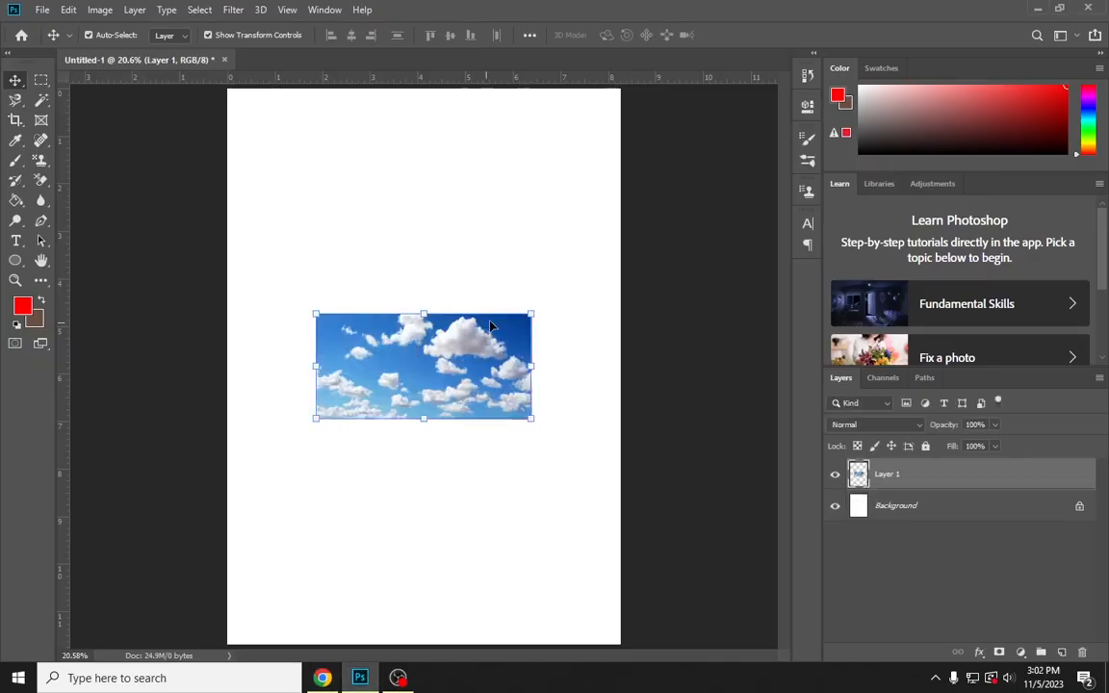
# Enlarge the pasted sky photo slightly beyond the page width and place it flush with the page's top edge
pyautogui.moveTo(532, 314); pyautogui.dragTo(617, 245)
pyautogui.moveTo(545, 315); pyautogui.dragTo(541, 146)
pyautogui.press('Return')
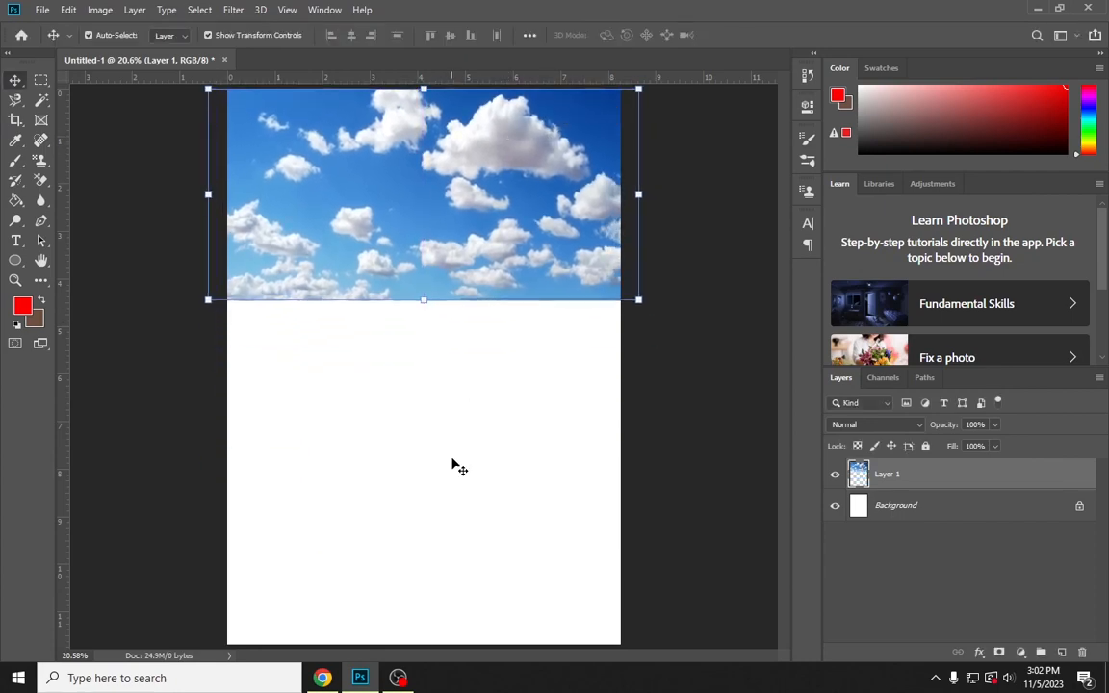
# Switch to Chrome and replace the Google search with "home"
pyautogui.click(323, 678)
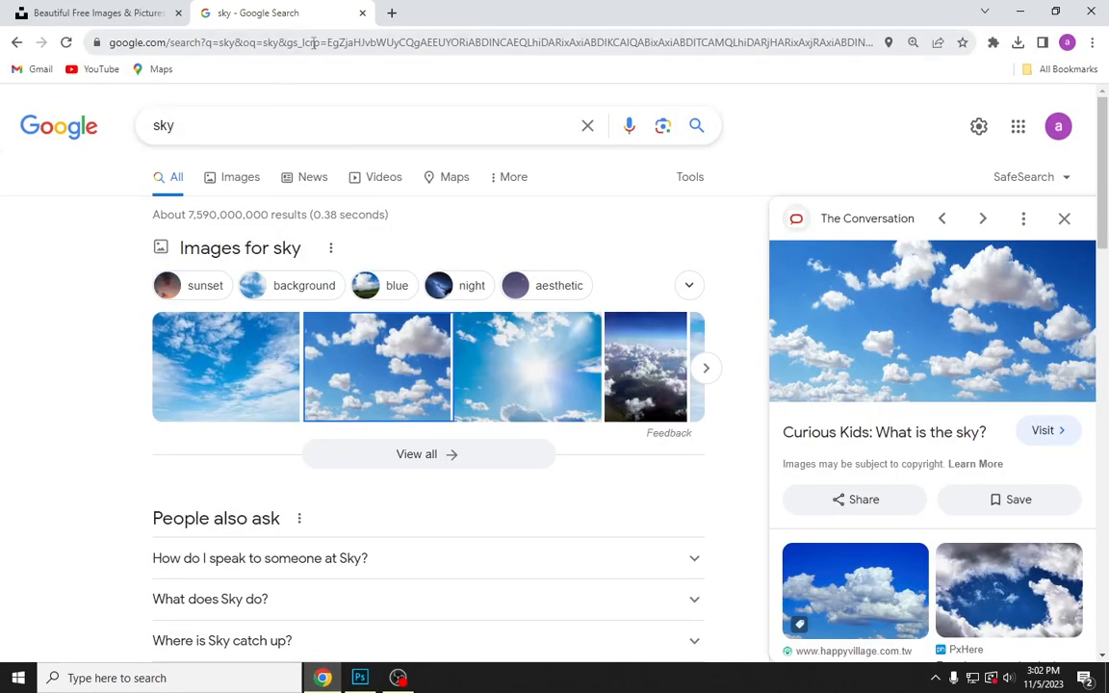
pyautogui.click(282, 42)
pyautogui.click(295, 126)
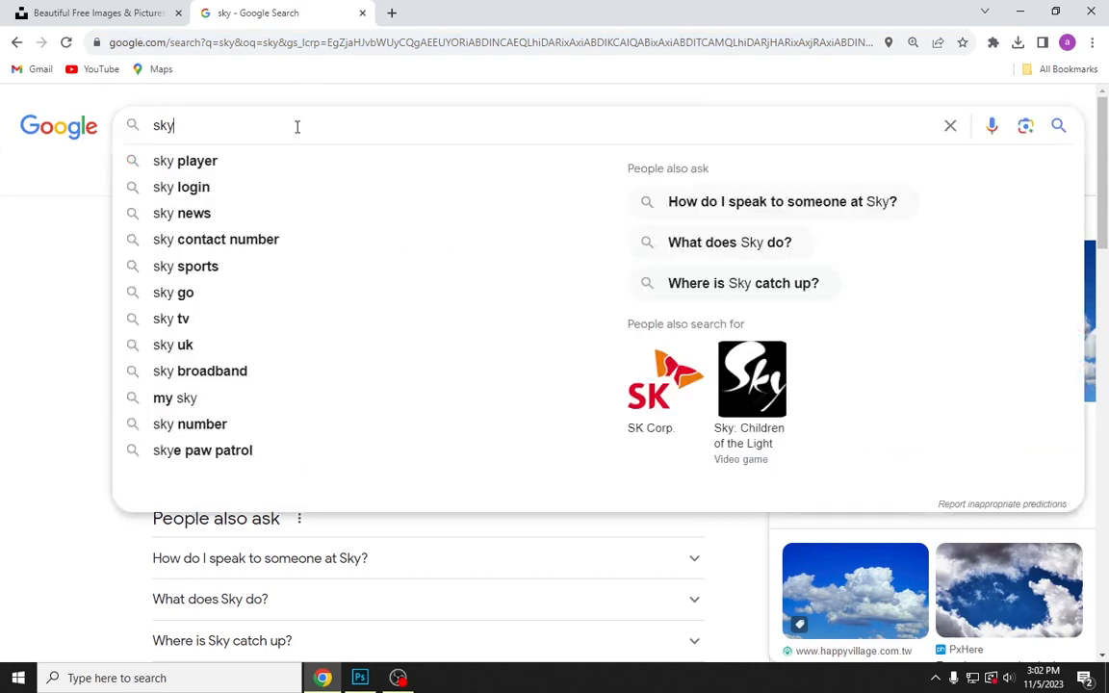
pyautogui.hotkey('ctrl', 'a')
pyautogui.press('BackSpace')
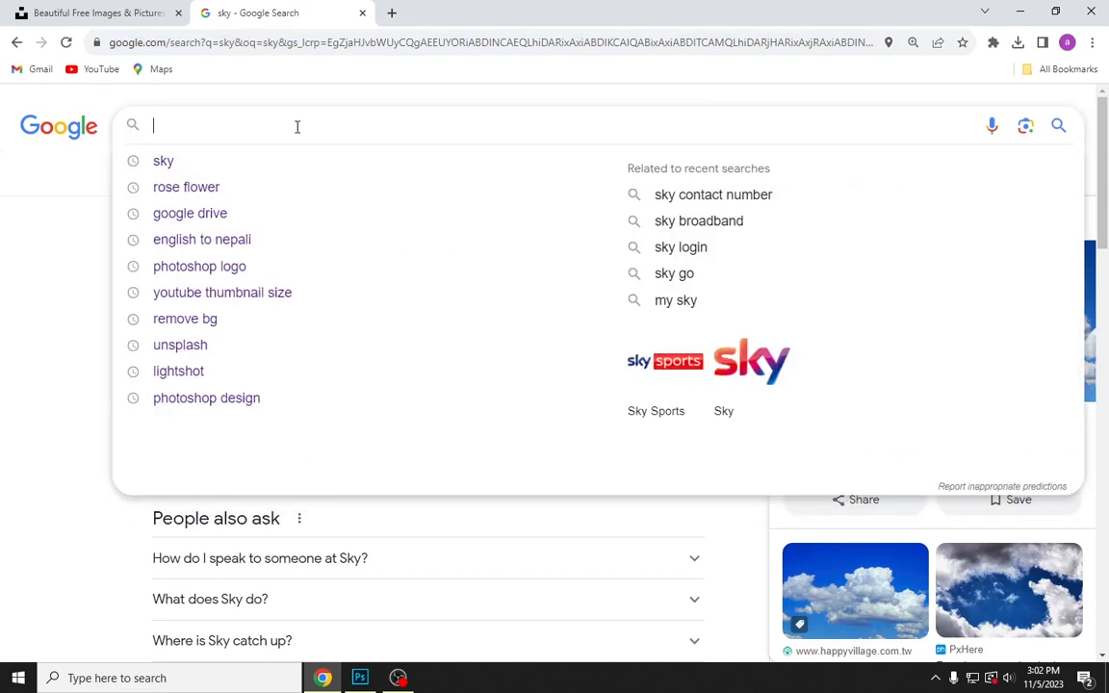
pyautogui.write('home')
pyautogui.press('Return')
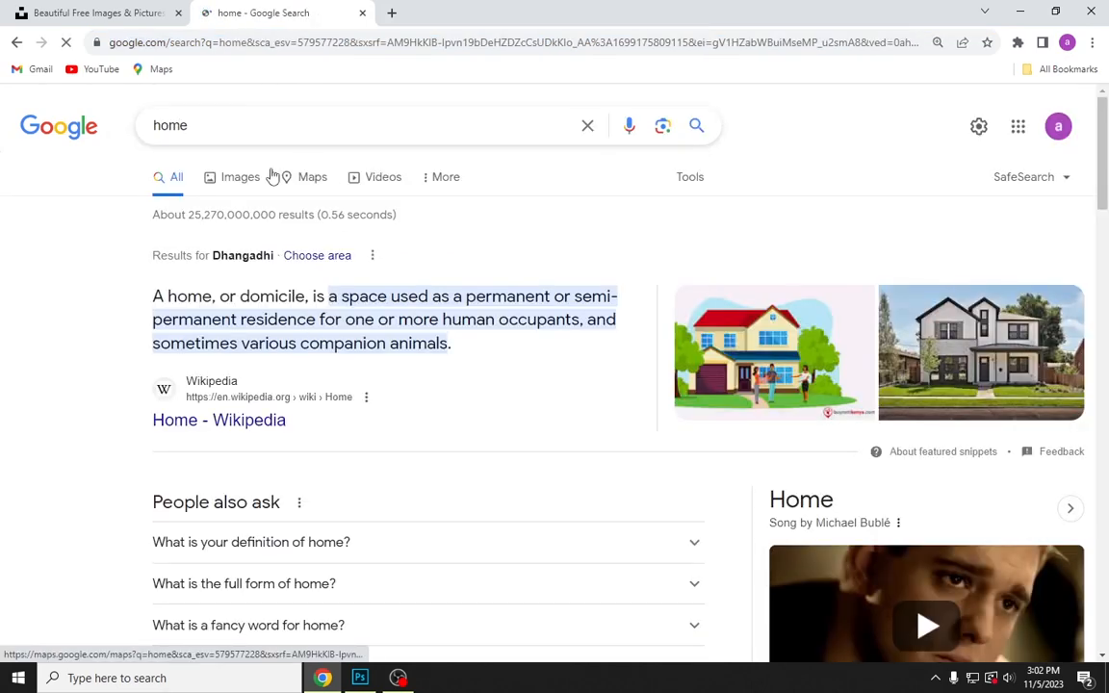
# Copy the photo of the white two-storey house from the results and paste it into the Photoshop document
pyautogui.click(941, 381)
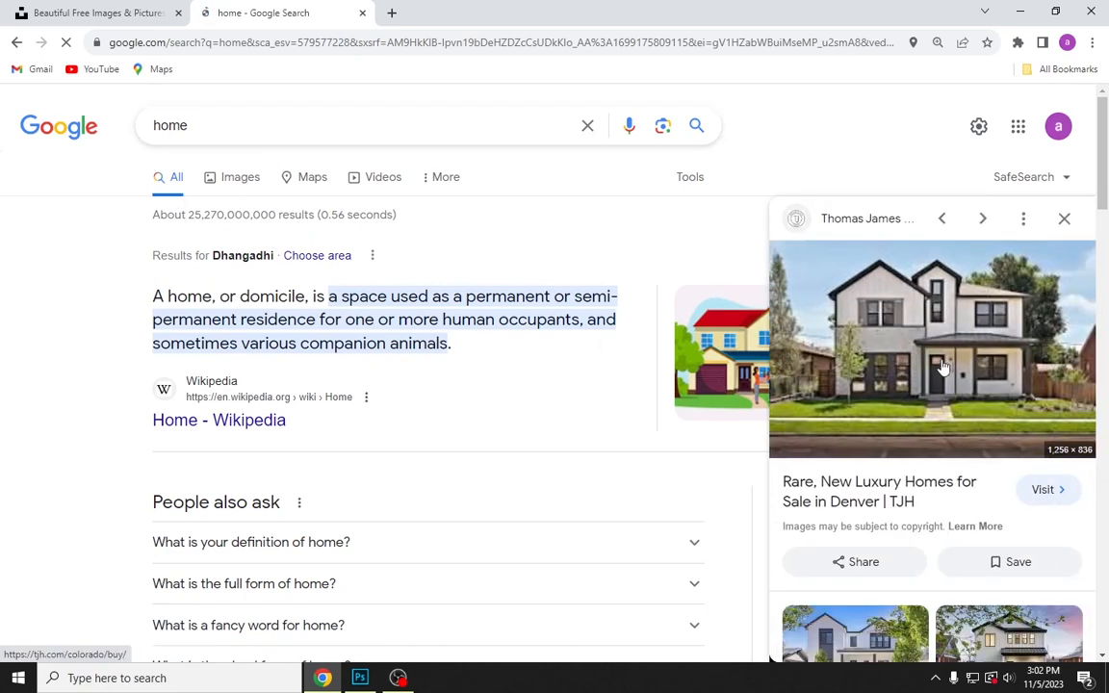
pyautogui.scroll(-3, 945, 365)
pyautogui.scroll(3, 945, 366)
pyautogui.rightClick(939, 316)
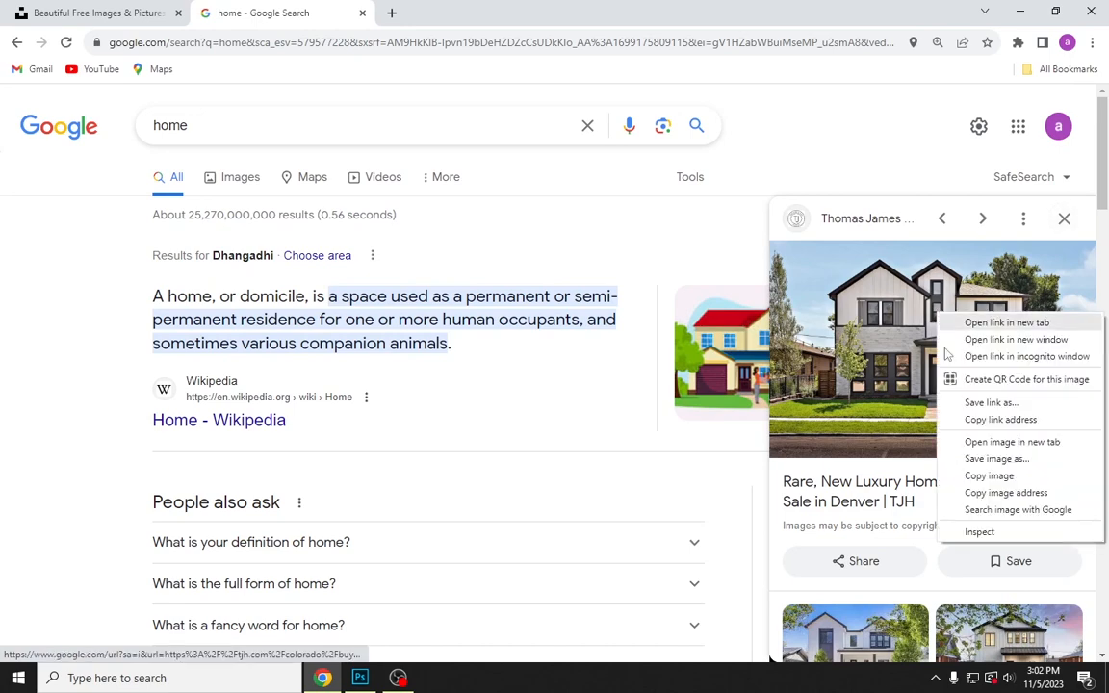
pyautogui.click(973, 475)
pyautogui.click(359, 678)
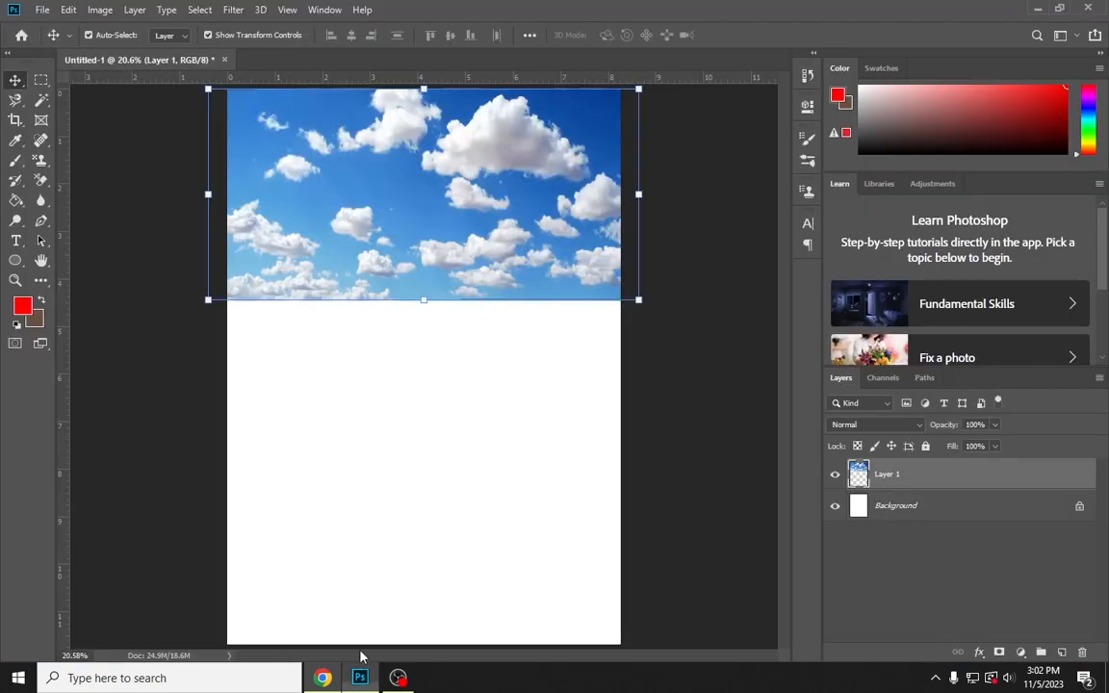
pyautogui.click(365, 417)
pyautogui.hotkey('ctrl', 'v')
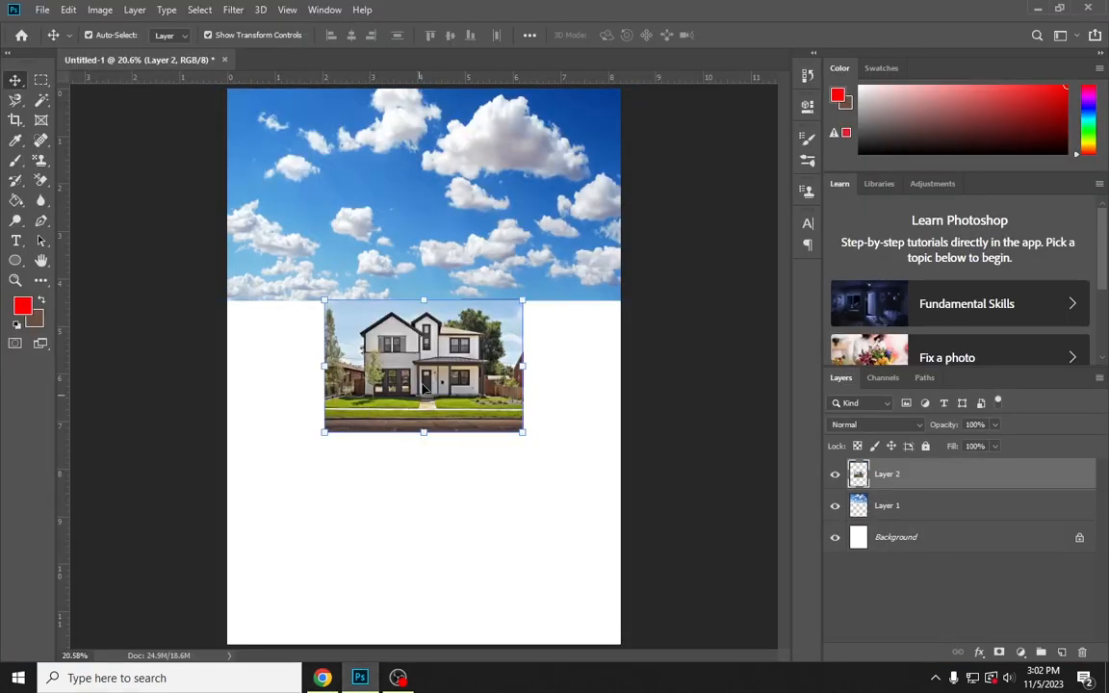
# Enlarge the house photo past the page width so it fills the page from the sky's lower edge to the page bottom
pyautogui.moveTo(522, 300); pyautogui.dragTo(638, 222)
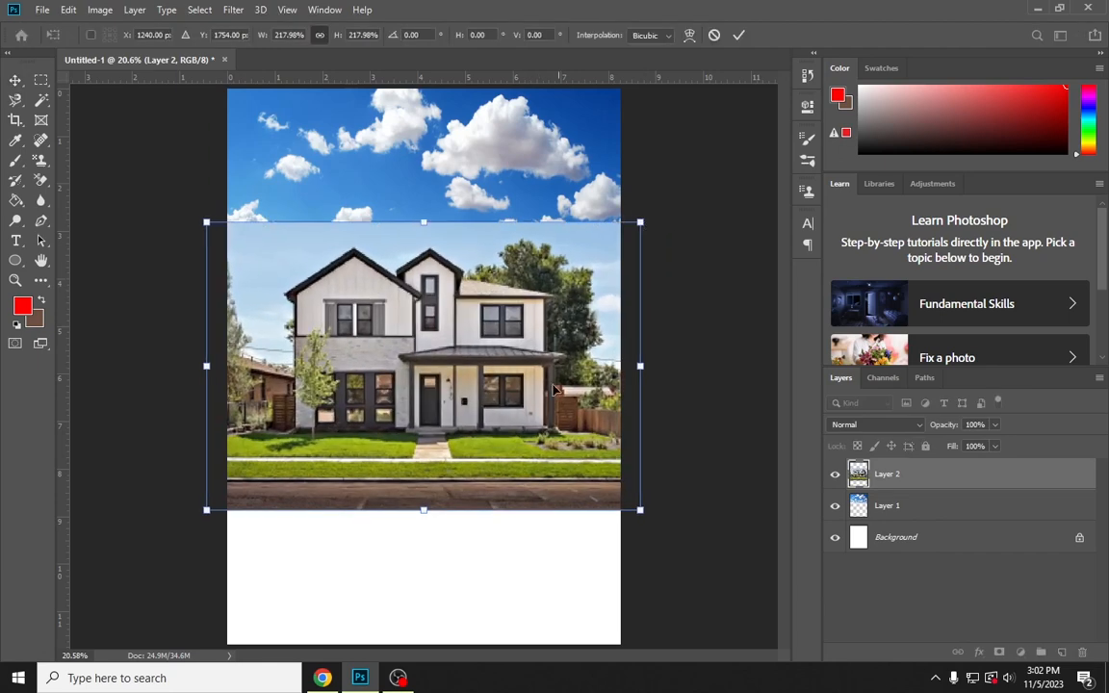
pyautogui.moveTo(552, 409); pyautogui.dragTo(554, 542)
pyautogui.moveTo(432, 352); pyautogui.dragTo(429, 300)
pyautogui.press('Return')
pyautogui.click(671, 172)
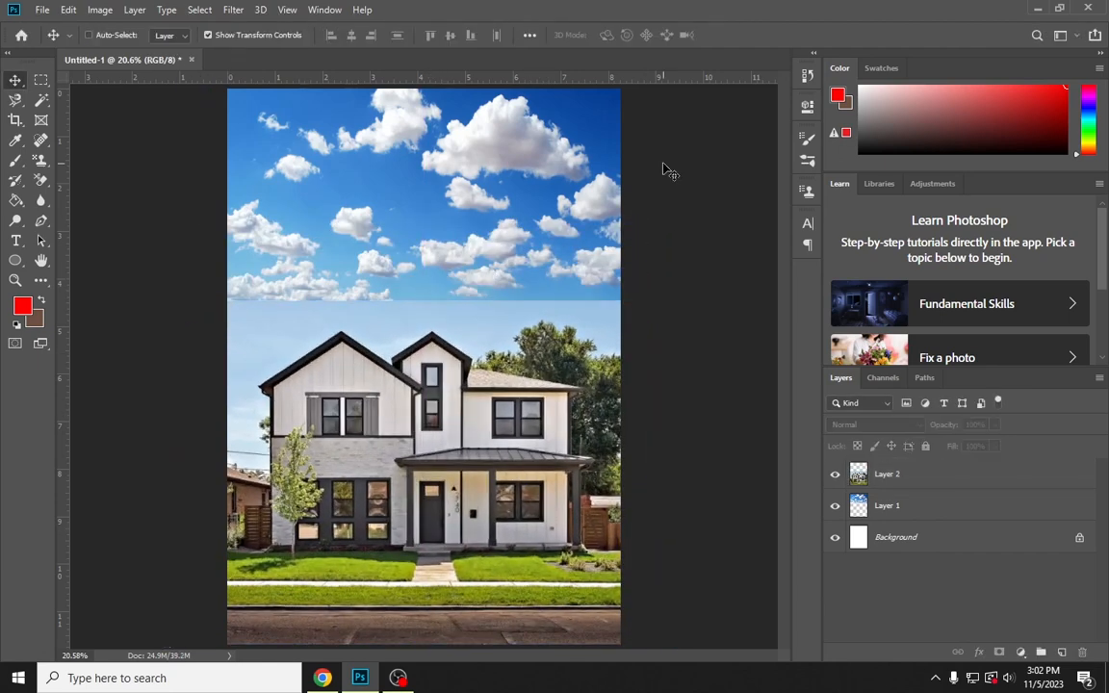
# Enlarge the sky layer downward so it extends behind the upper part of the house photo
pyautogui.scroll(2, 505, 370)
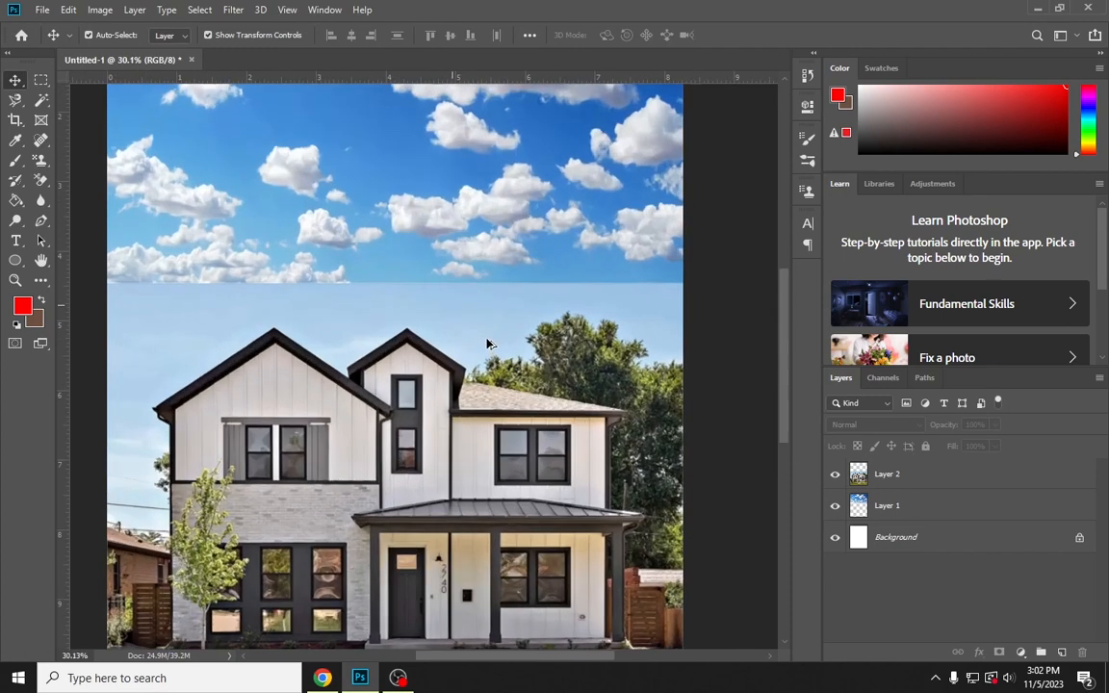
pyautogui.click(435, 233)
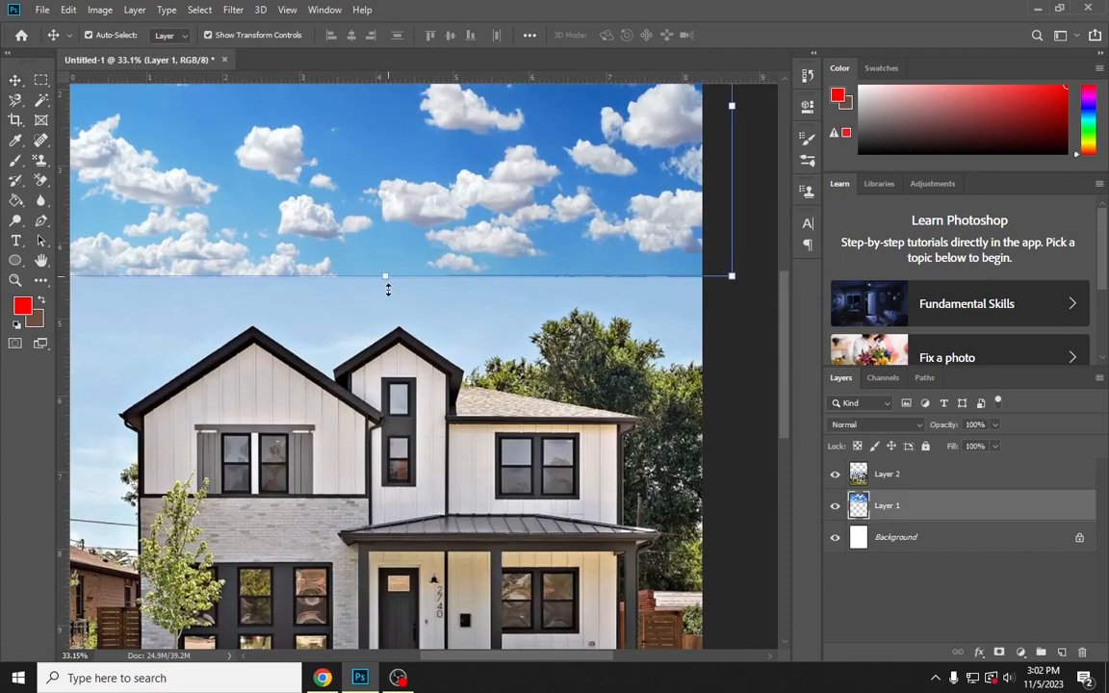
pyautogui.moveTo(384, 281); pyautogui.dragTo(393, 377)
pyautogui.press('Return')
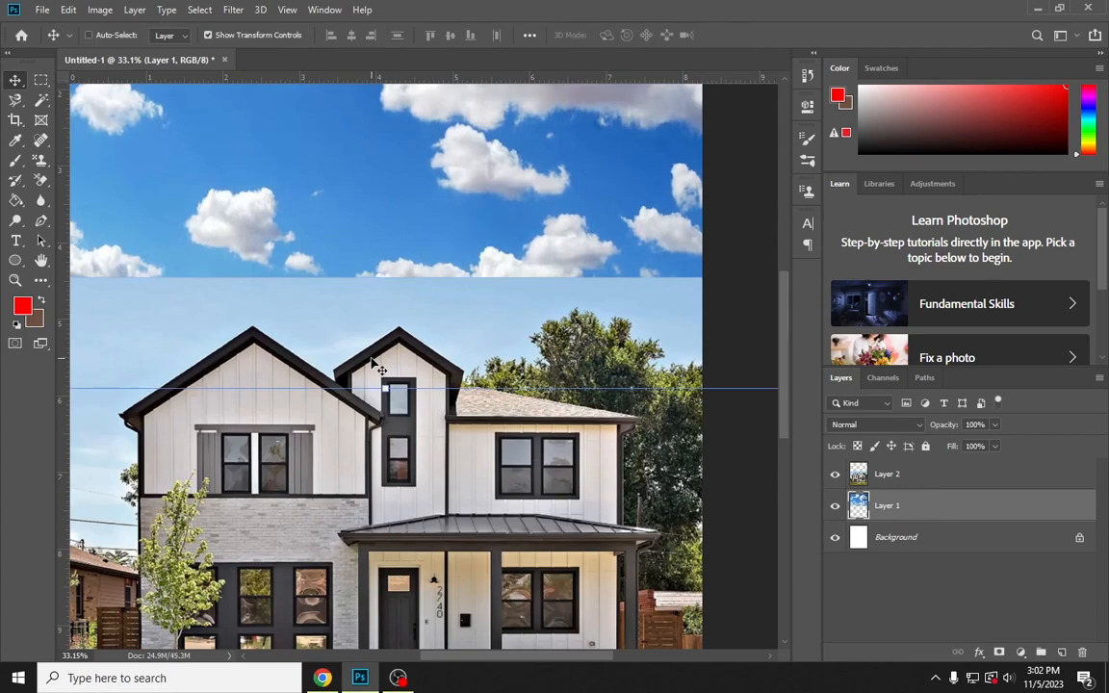
pyautogui.scroll(-2, 376, 365)
# Select the house layer and set up the Eraser tool with a 300 px Soft Round brush at 17% hardness
pyautogui.click(449, 491)
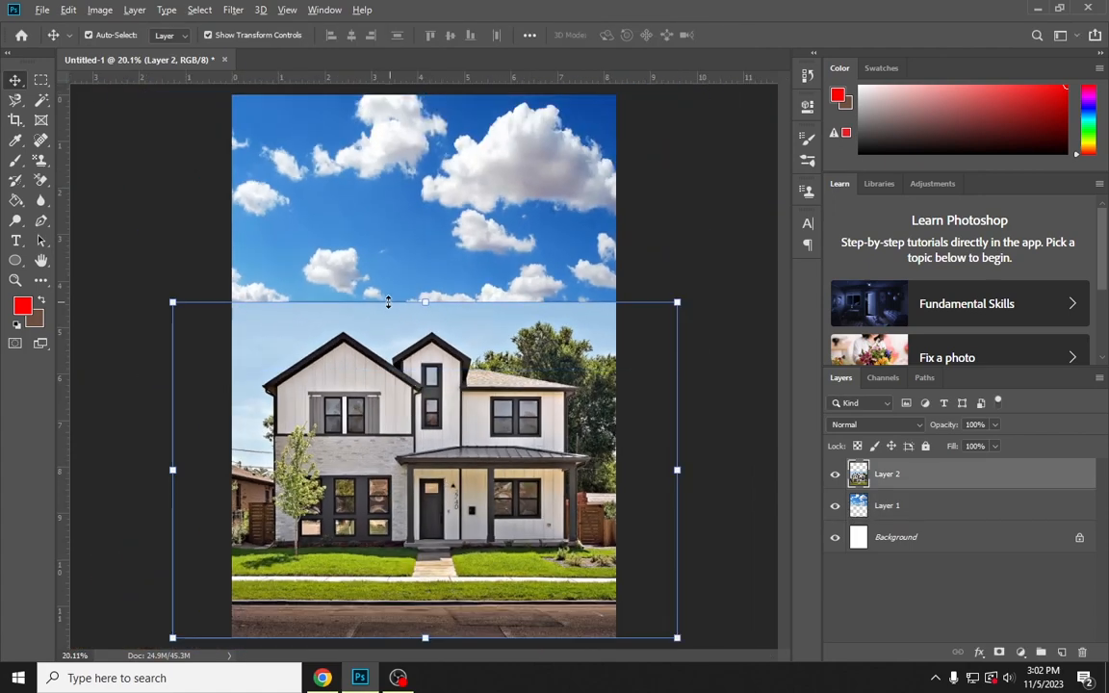
pyautogui.scroll(2, 388, 302)
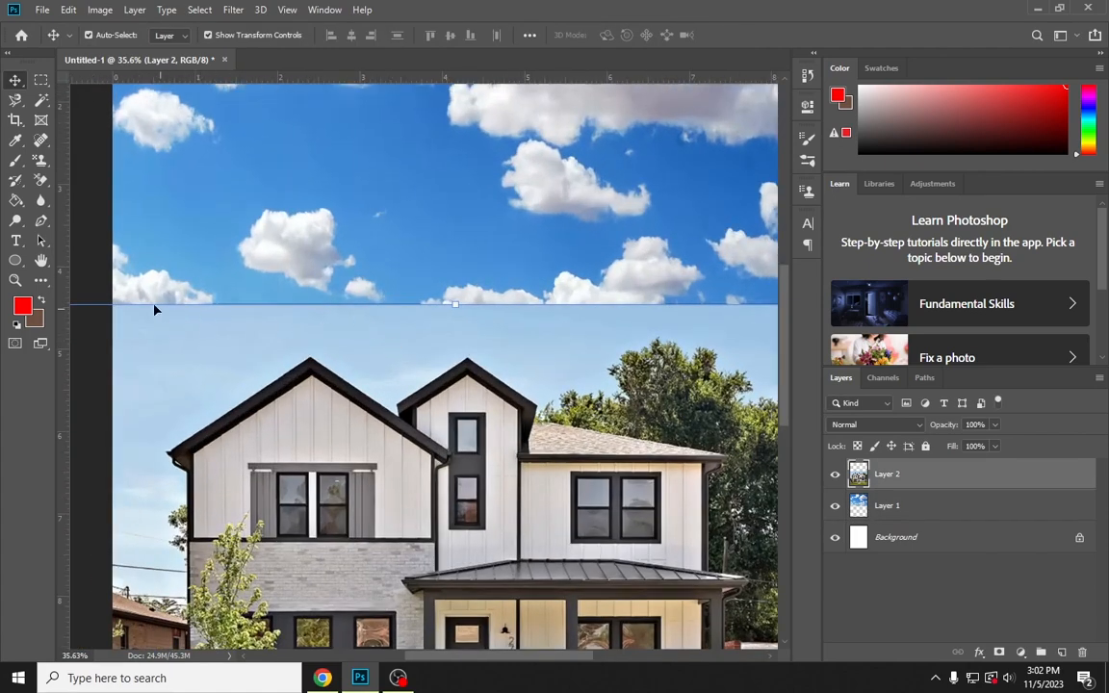
pyautogui.click(347, 258)
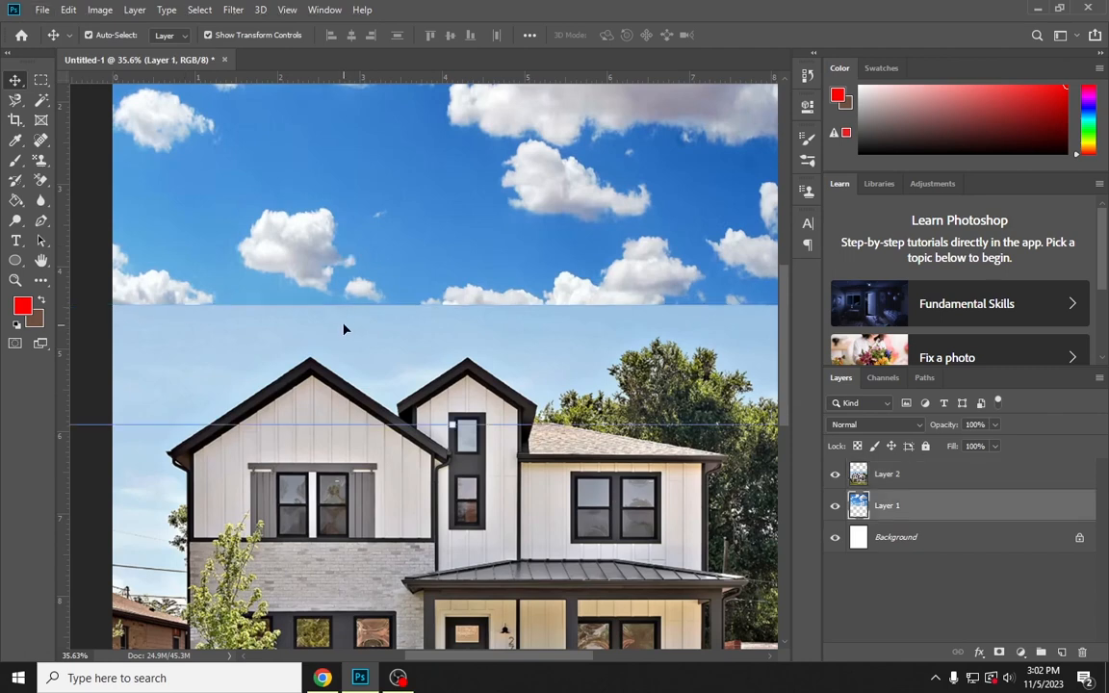
pyautogui.click(405, 347)
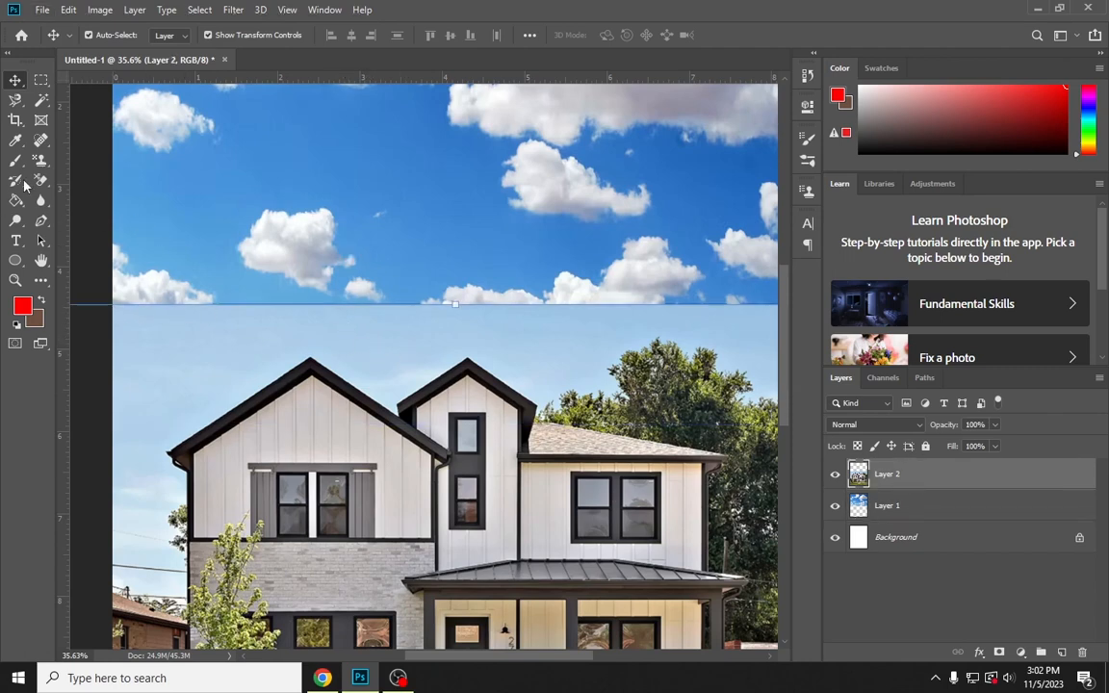
pyautogui.moveTo(41, 180); pyautogui.dragTo(86, 182)
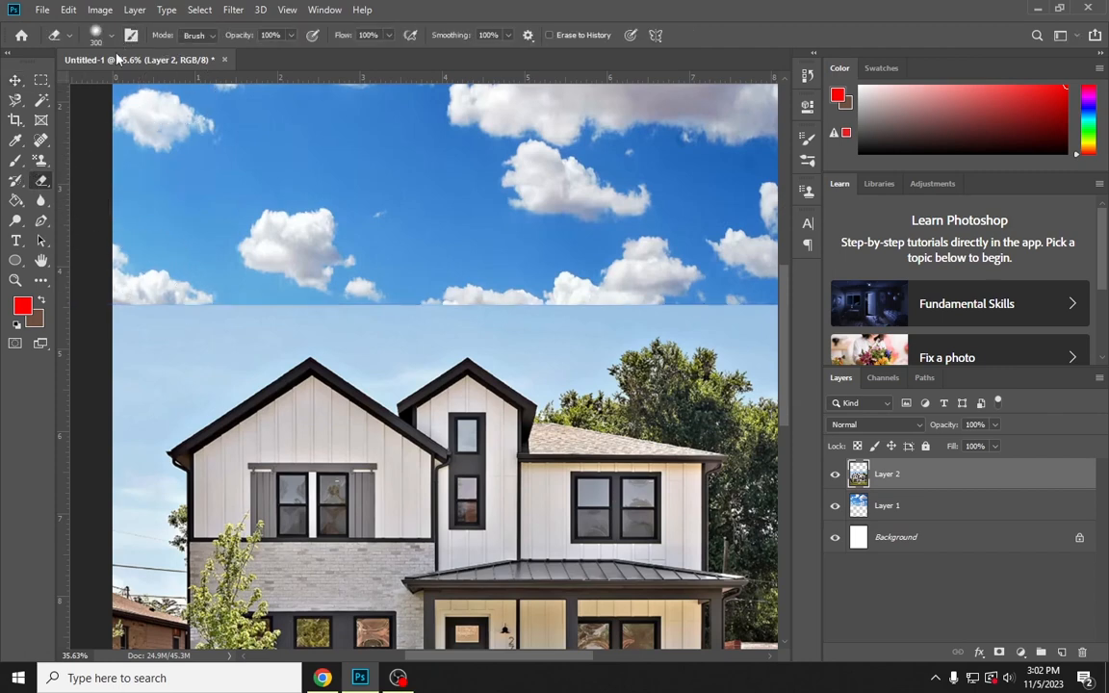
pyautogui.rightClick(160, 155)
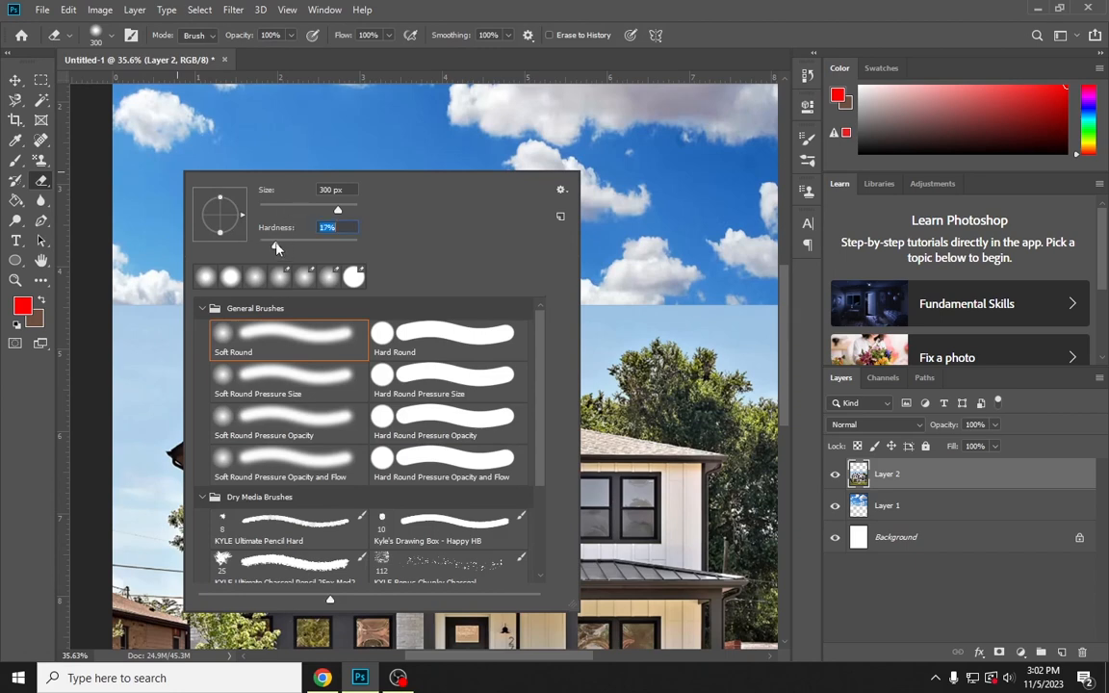
pyautogui.click(261, 60)
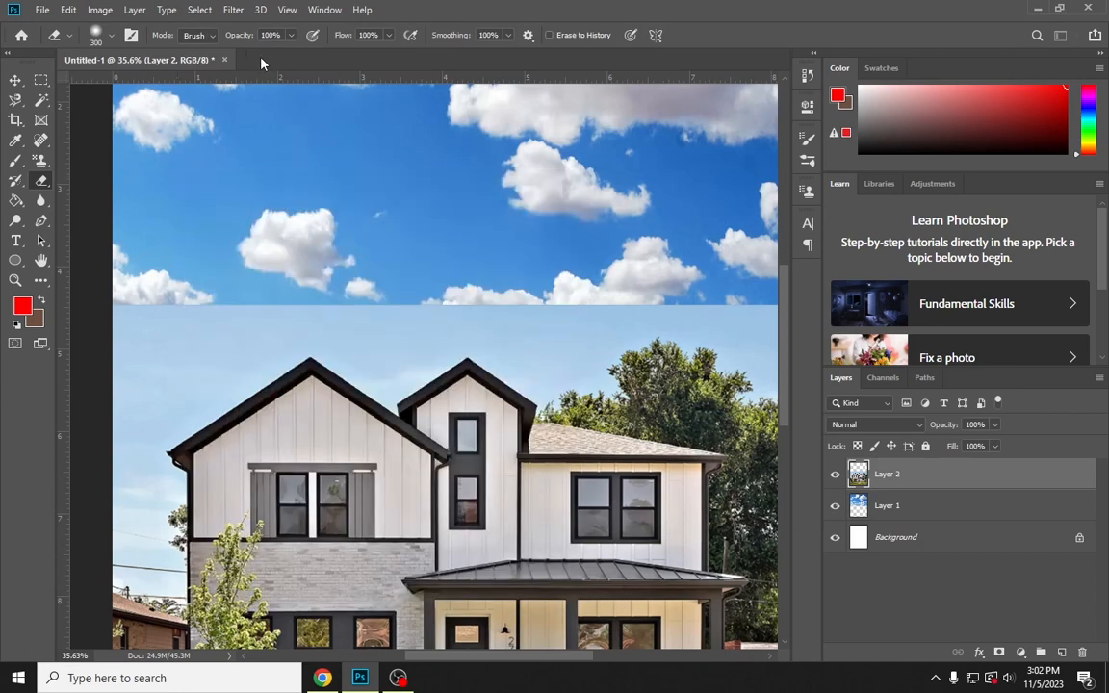
# Softly erase the hard upper edge and pale sky of the house photo above the rooflines to blend it into the cloudy sky
pyautogui.moveTo(99, 316)
pyautogui.mouseDown()
pyautogui.moveTo(636, 276)
pyautogui.moveTo(781, 280)
pyautogui.moveTo(664, 289)
pyautogui.mouseUp()
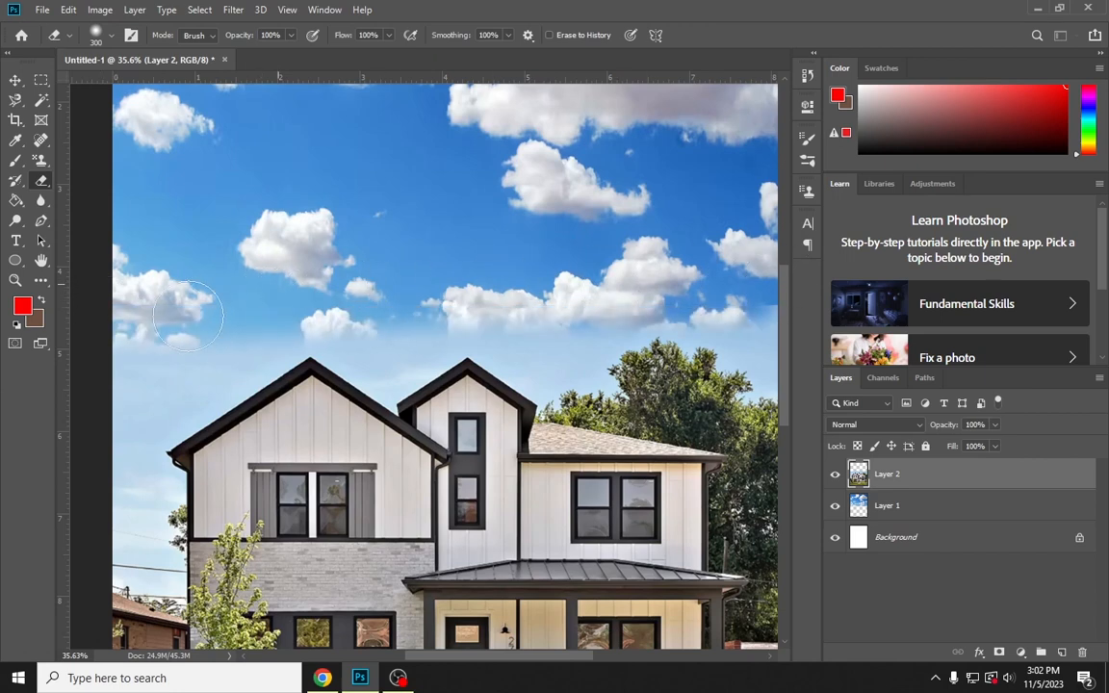
pyautogui.moveTo(181, 288); pyautogui.dragTo(58, 371)
pyautogui.hotkey('ctrl', '0')
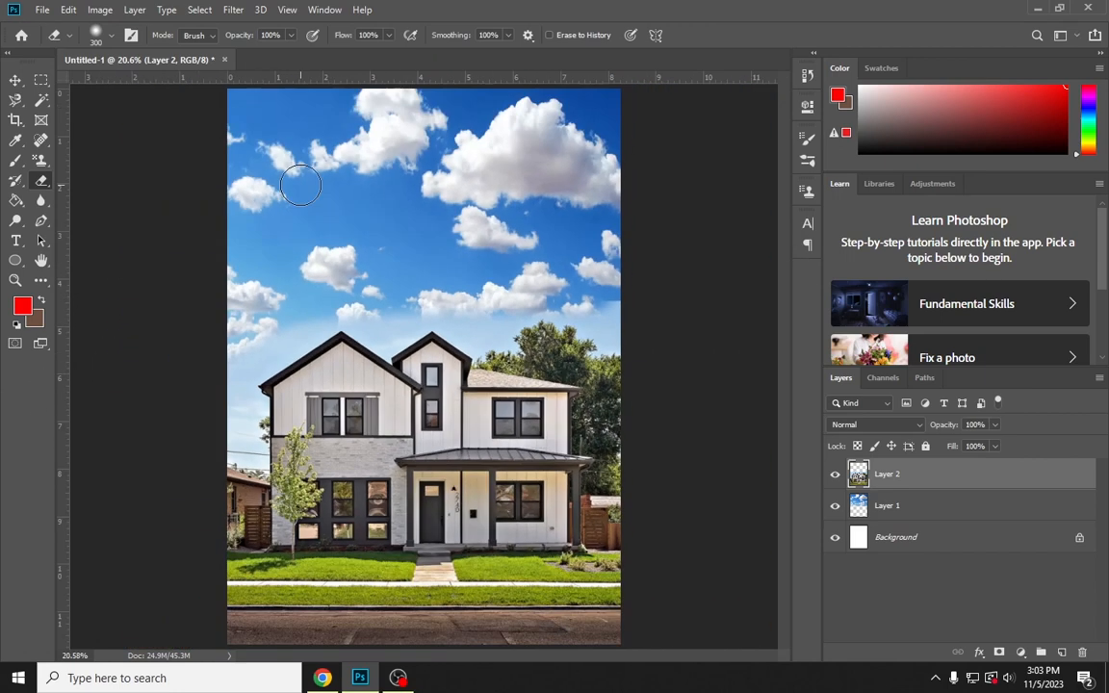
pyautogui.scroll(3, 500, 306)
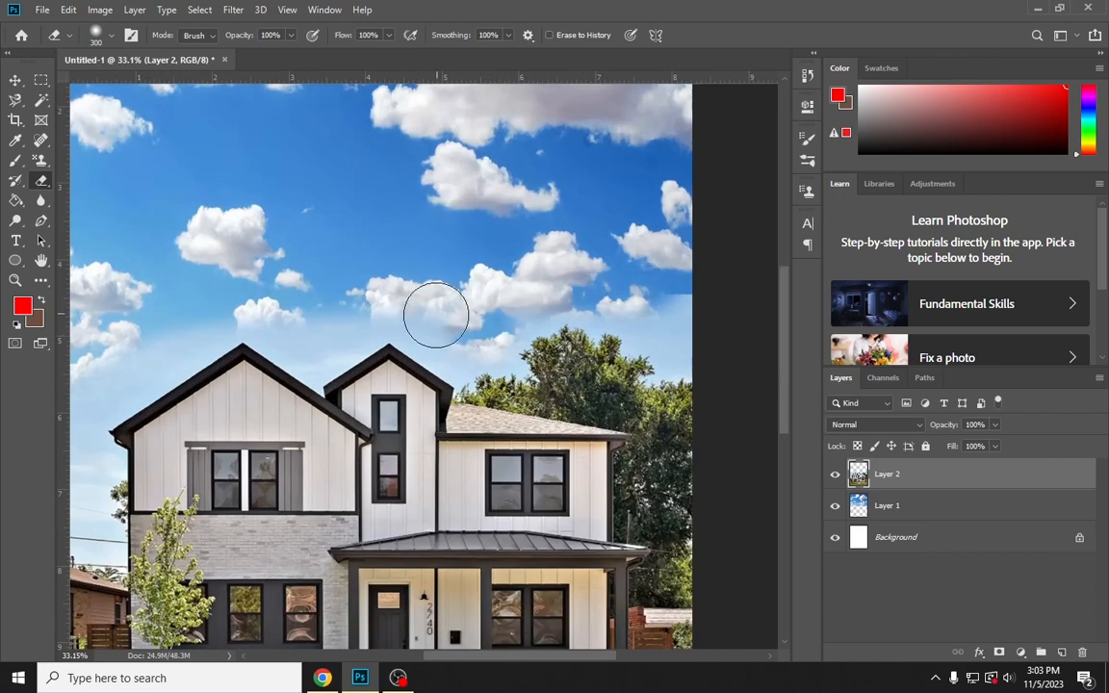
pyautogui.moveTo(296, 312)
pyautogui.mouseDown()
pyautogui.moveTo(174, 319)
pyautogui.moveTo(66, 399)
pyautogui.moveTo(45, 476)
pyautogui.mouseUp()
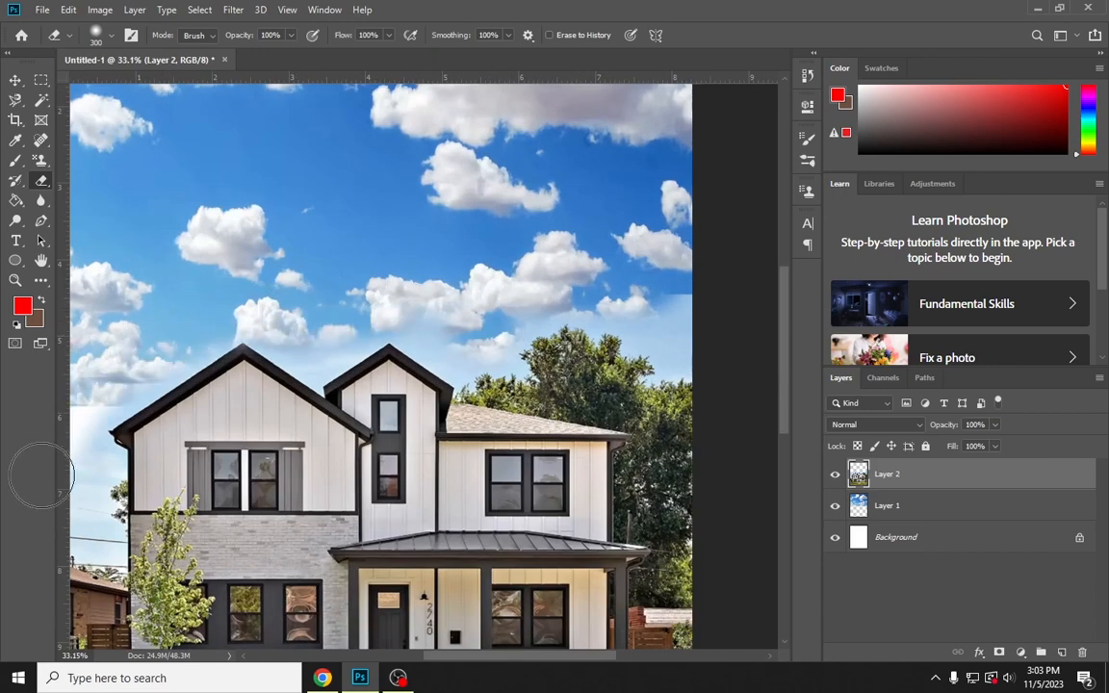
# Enlarge the sky layer proportionally to about 155% so it extends further down behind the house
pyautogui.click(14, 81)
pyautogui.click(261, 149)
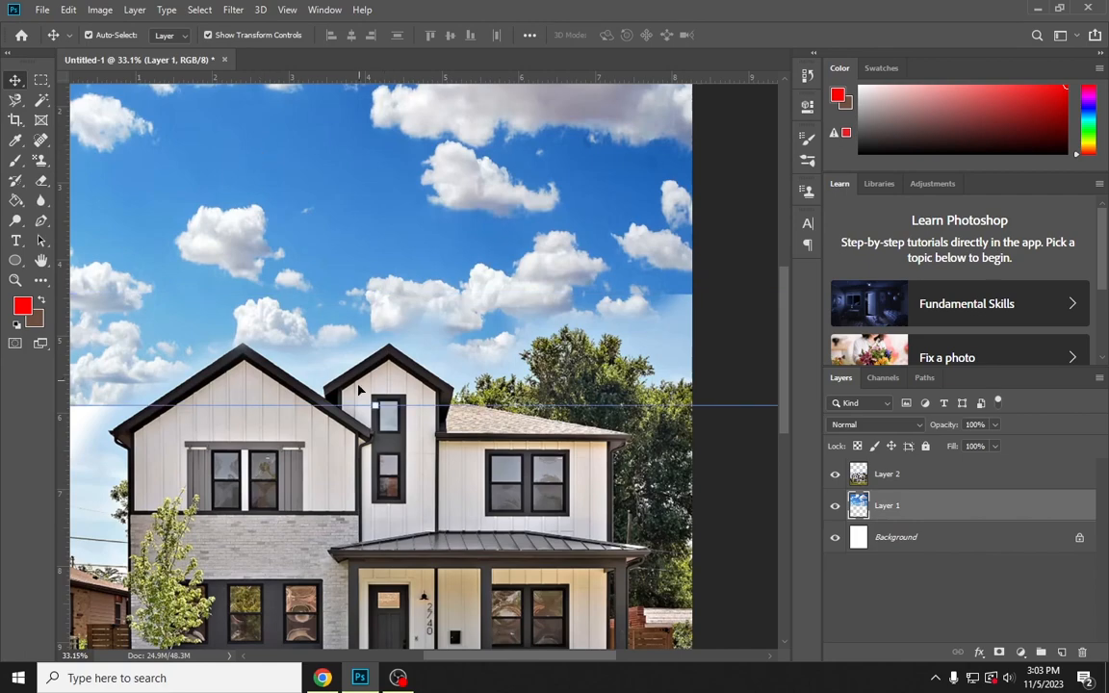
pyautogui.moveTo(369, 407); pyautogui.dragTo(407, 651)
pyautogui.press('Return')
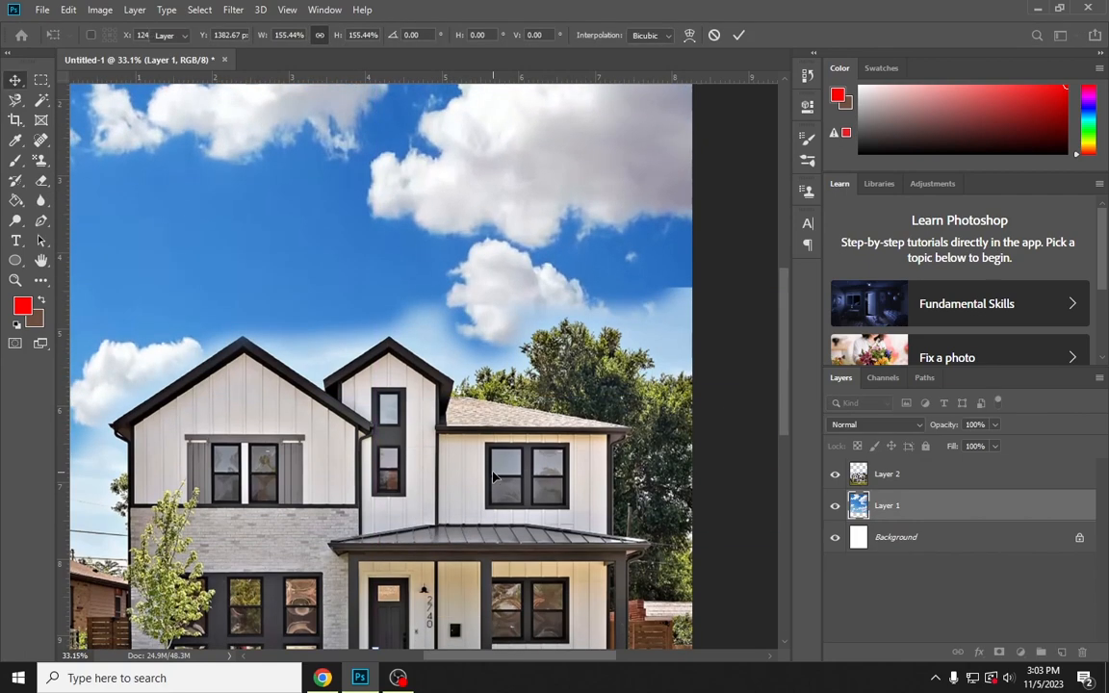
pyautogui.scroll(-5, 493, 475)
pyautogui.scroll(3, 521, 404)
pyautogui.click(656, 370)
# On the house layer, erase the remaining pale sky above the trees at the page's right edge with the soft Eraser
pyautogui.scroll(5, 657, 323)
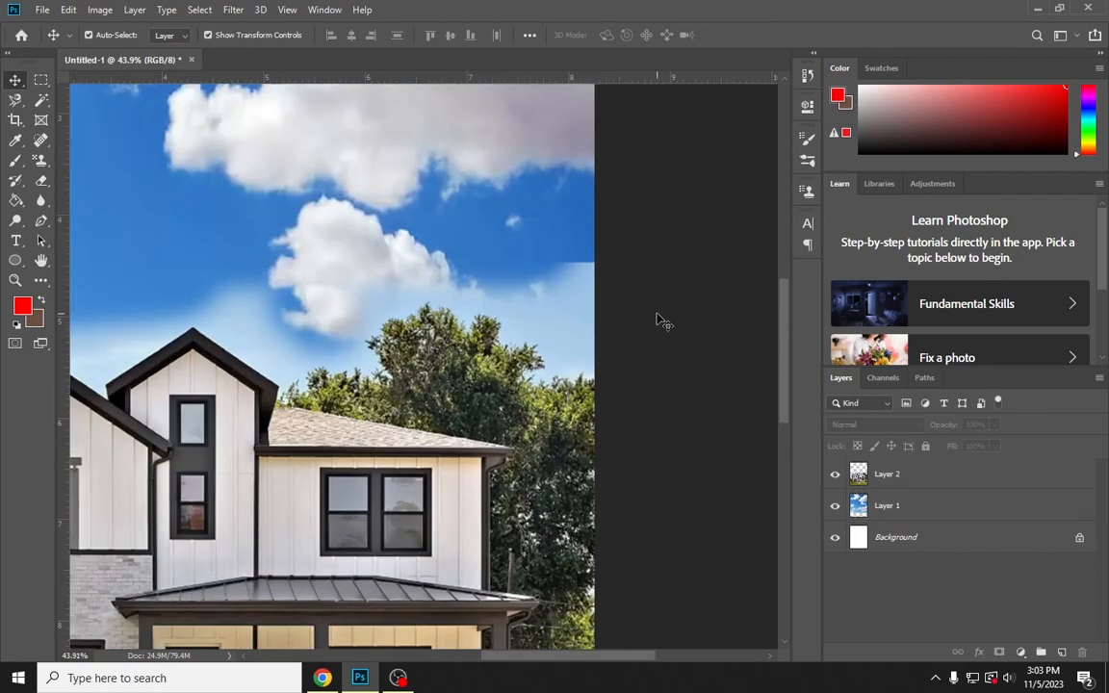
pyautogui.scroll(3, 576, 338)
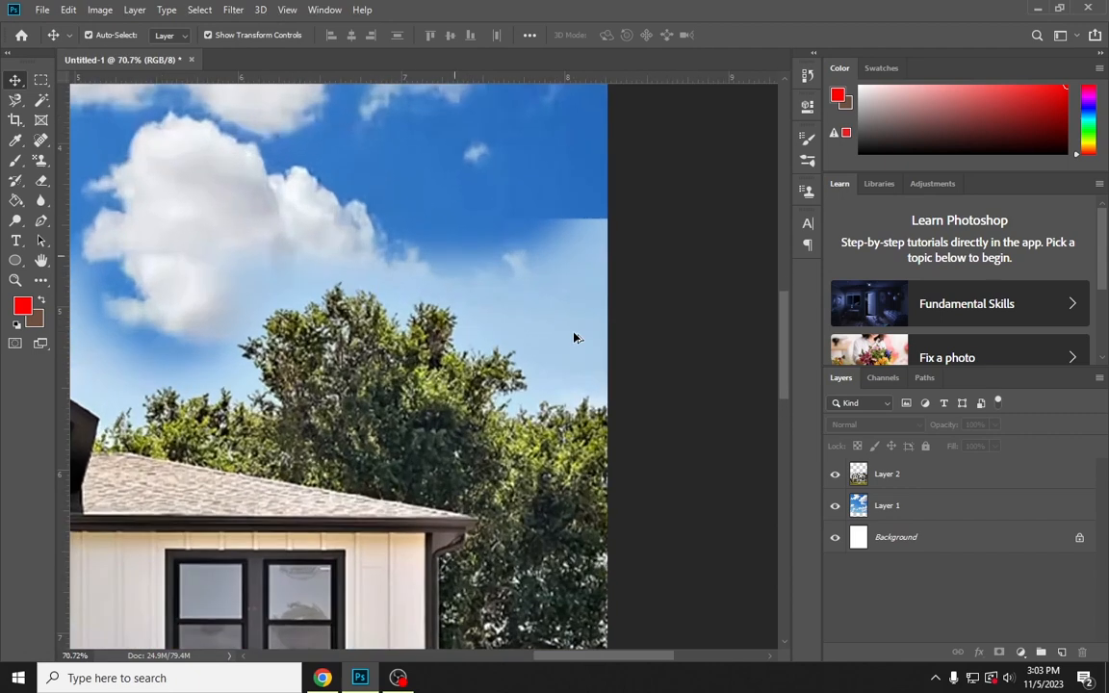
pyautogui.click(40, 180)
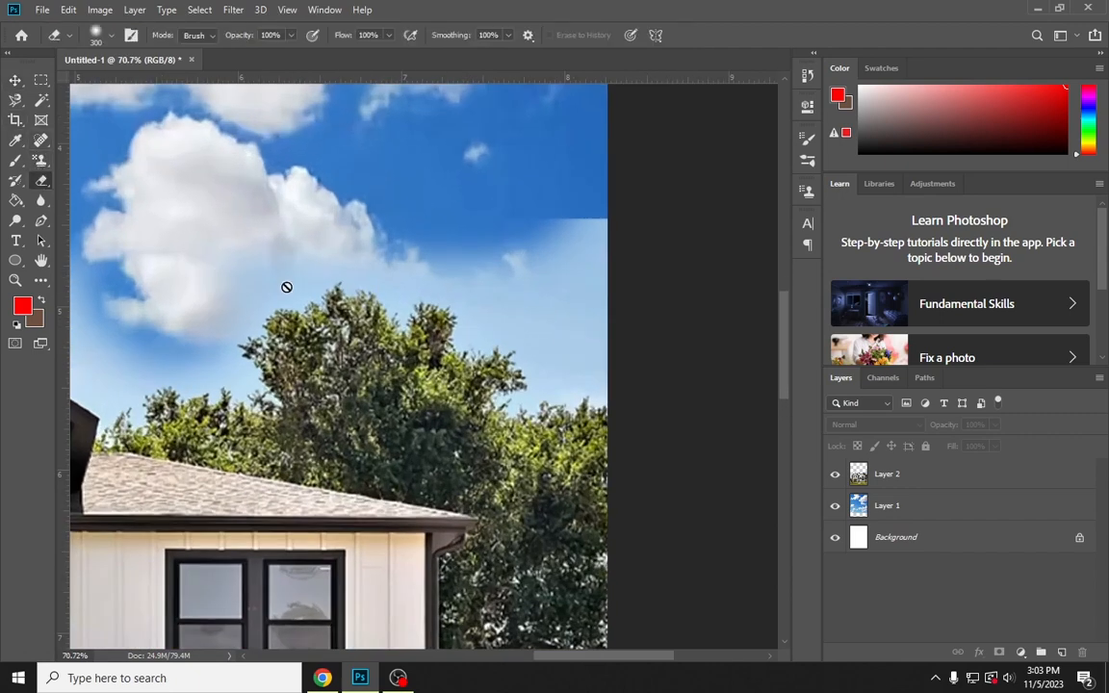
pyautogui.click(953, 511)
pyautogui.click(924, 545)
pyautogui.click(895, 475)
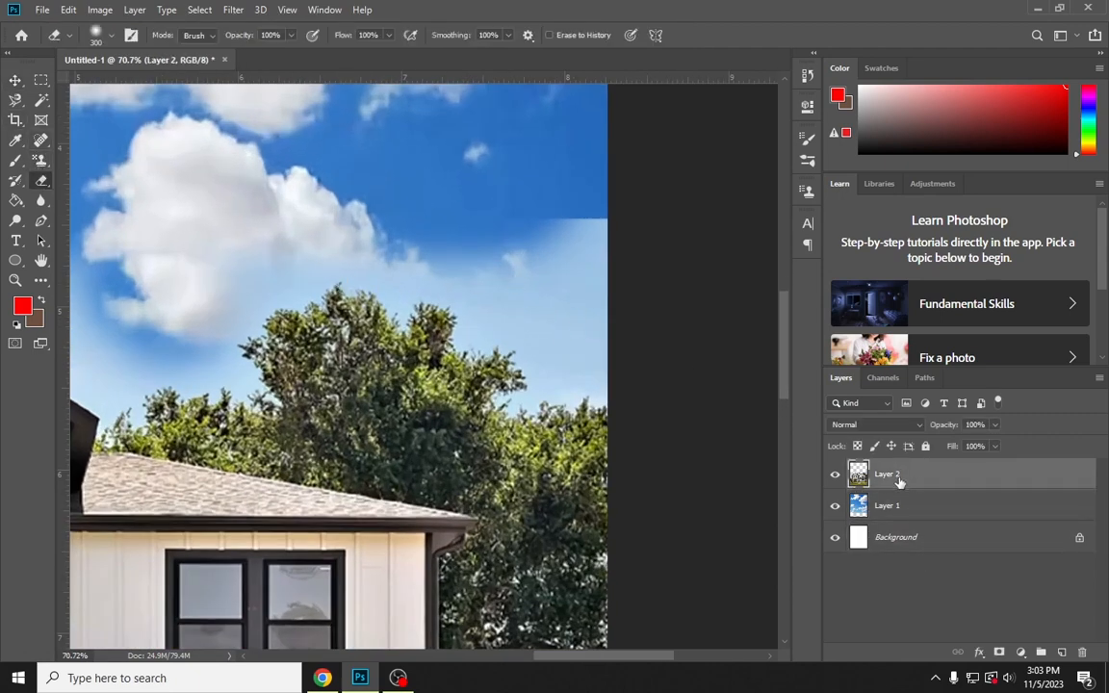
pyautogui.moveTo(601, 262)
pyautogui.mouseDown()
pyautogui.moveTo(555, 235)
pyautogui.moveTo(580, 210)
pyautogui.moveTo(572, 205)
pyautogui.moveTo(588, 309)
pyautogui.moveTo(609, 294)
pyautogui.moveTo(564, 313)
pyautogui.moveTo(508, 265)
pyautogui.mouseUp()
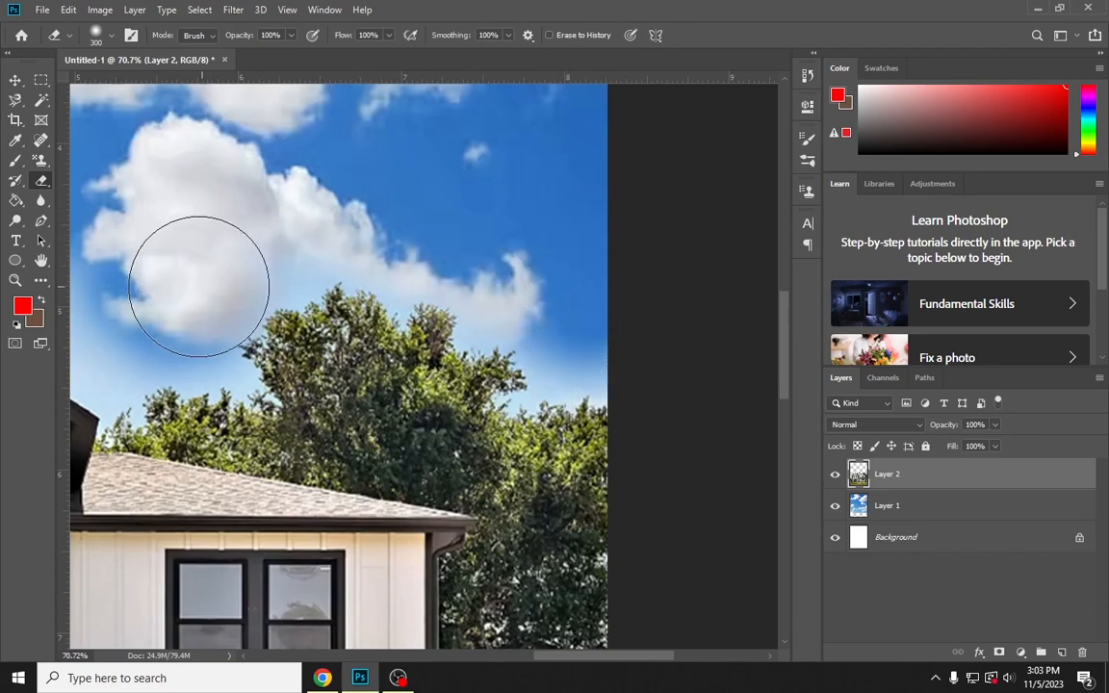
# Erase the rest of the house photo's pale sky around the treetops and along the two gable roofs
pyautogui.moveTo(371, 315)
pyautogui.mouseDown()
pyautogui.moveTo(616, 279)
pyautogui.moveTo(599, 269)
pyautogui.moveTo(638, 221)
pyautogui.moveTo(475, 166)
pyautogui.moveTo(326, 218)
pyautogui.moveTo(255, 186)
pyautogui.moveTo(444, 176)
pyautogui.moveTo(598, 128)
pyautogui.mouseUp()
pyautogui.hotkey('ctrl', 'z')
pyautogui.moveTo(185, 291)
pyautogui.mouseDown()
pyautogui.moveTo(230, 280)
pyautogui.moveTo(270, 218)
pyautogui.moveTo(268, 192)
pyautogui.moveTo(416, 61)
pyautogui.mouseUp()
pyautogui.moveTo(527, 177)
pyautogui.mouseDown()
pyautogui.moveTo(308, 314)
pyautogui.moveTo(339, 334)
pyautogui.moveTo(457, 287)
pyautogui.moveTo(491, 230)
pyautogui.mouseUp()
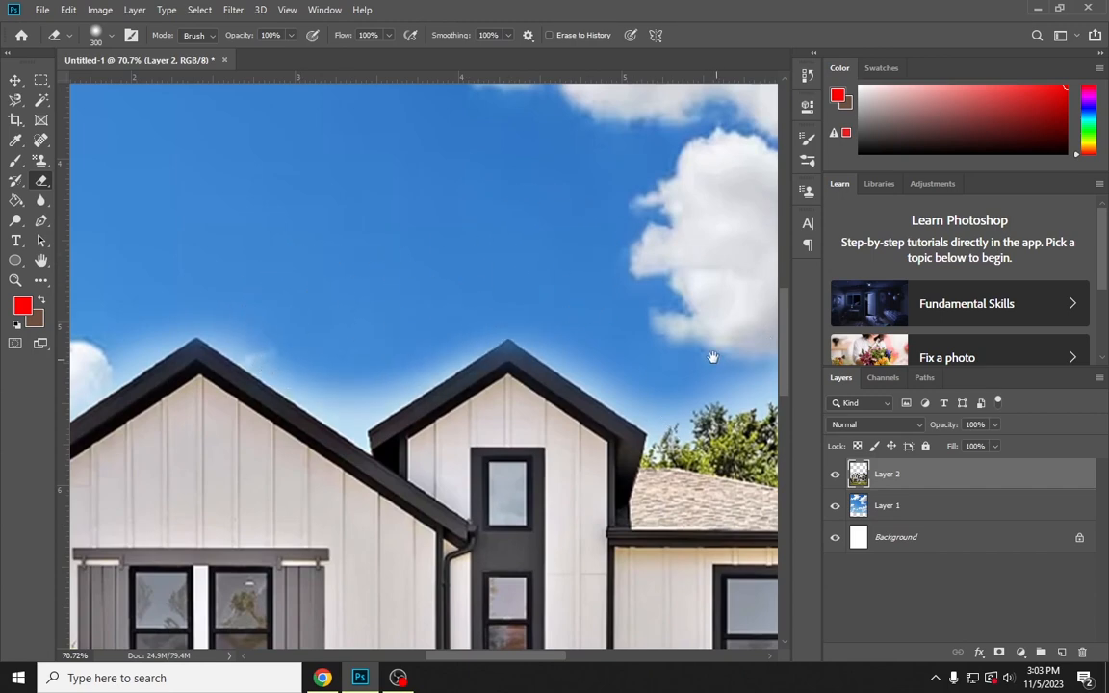
pyautogui.moveTo(711, 354); pyautogui.dragTo(608, 332)
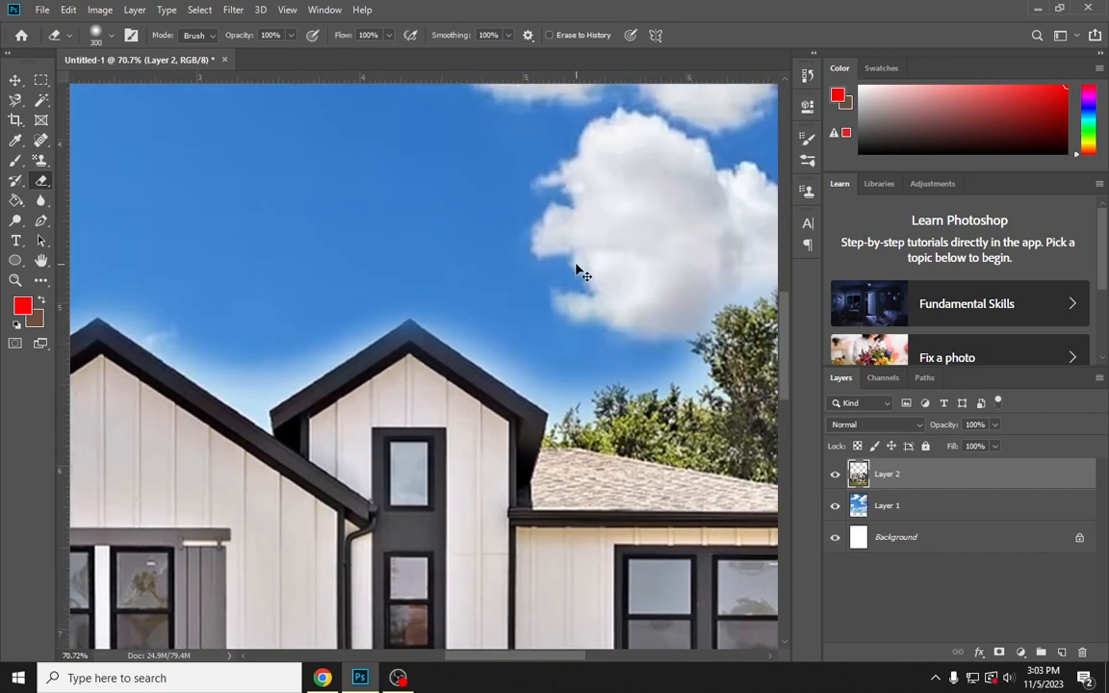
pyautogui.hotkey('ctrl', '0')
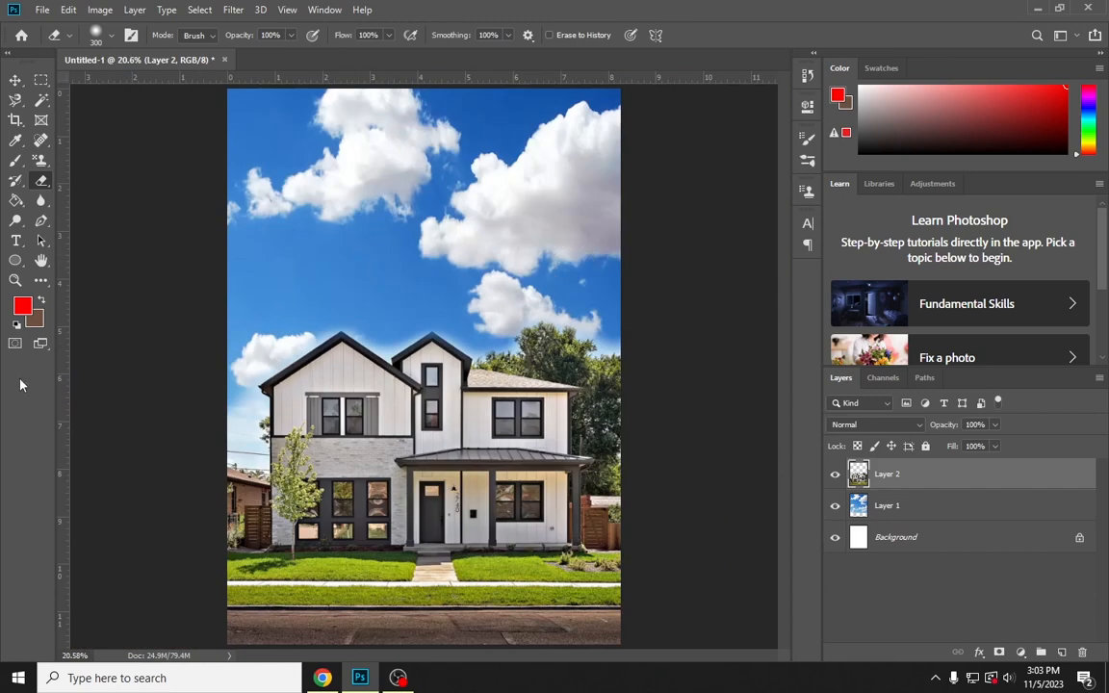
pyautogui.click(15, 80)
pyautogui.click(712, 202)
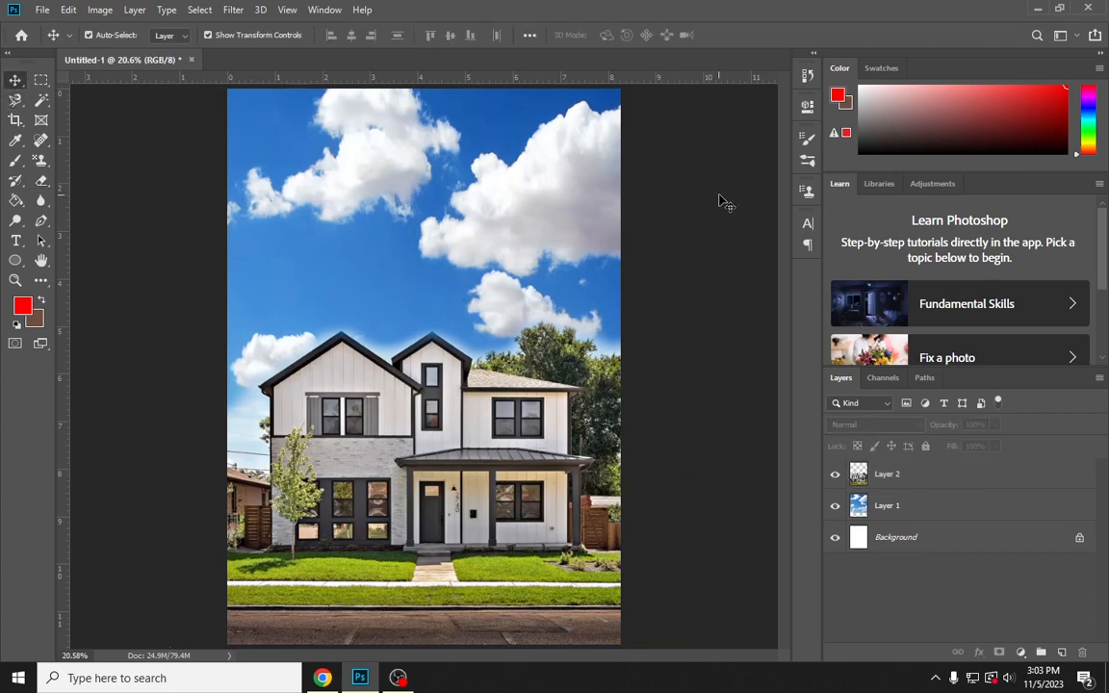
# Erase the bright part of the upper-left cloud on the sky layer using the Magic Eraser with tolerance 32
pyautogui.click(40, 180)
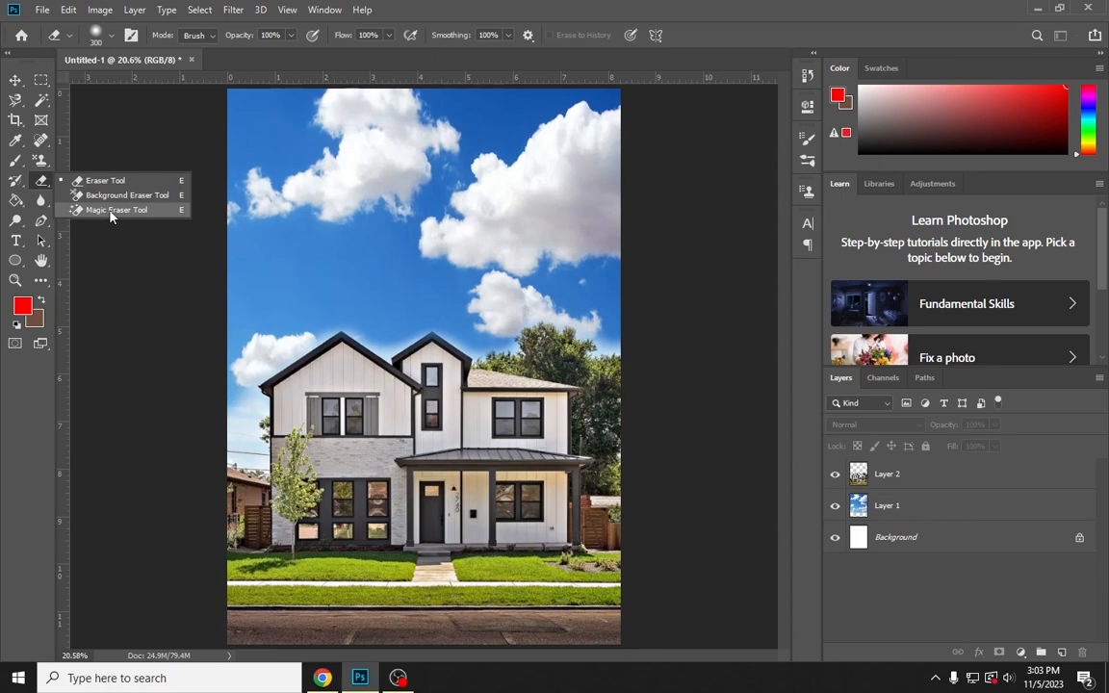
pyautogui.click(916, 520)
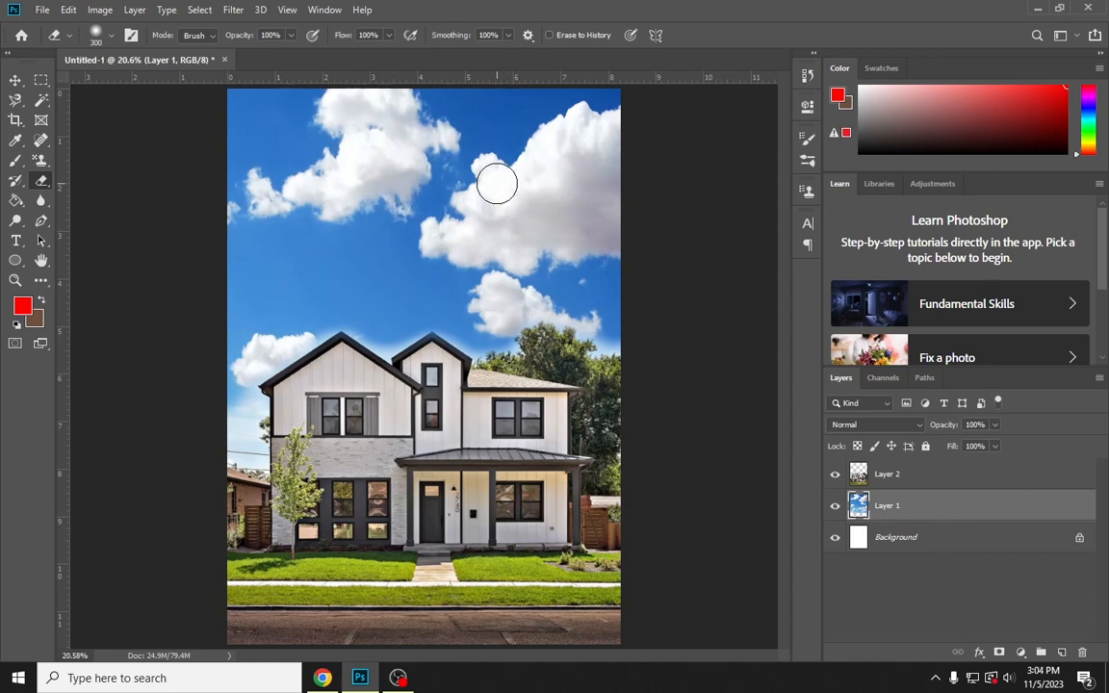
pyautogui.rightClick(41, 180)
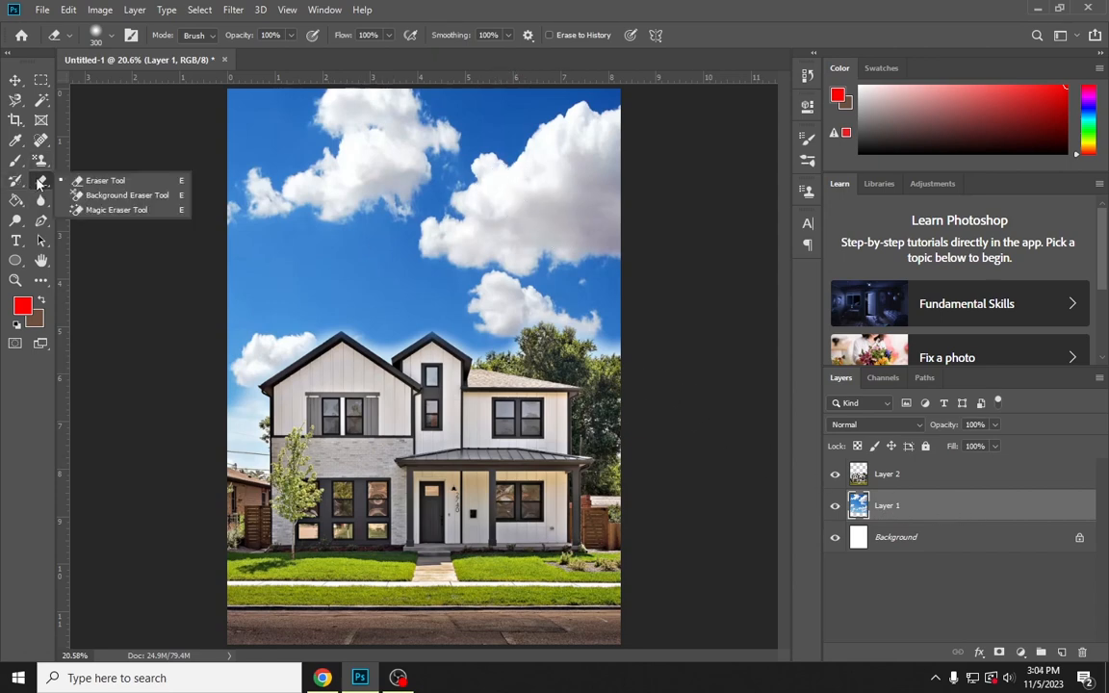
pyautogui.click(78, 210)
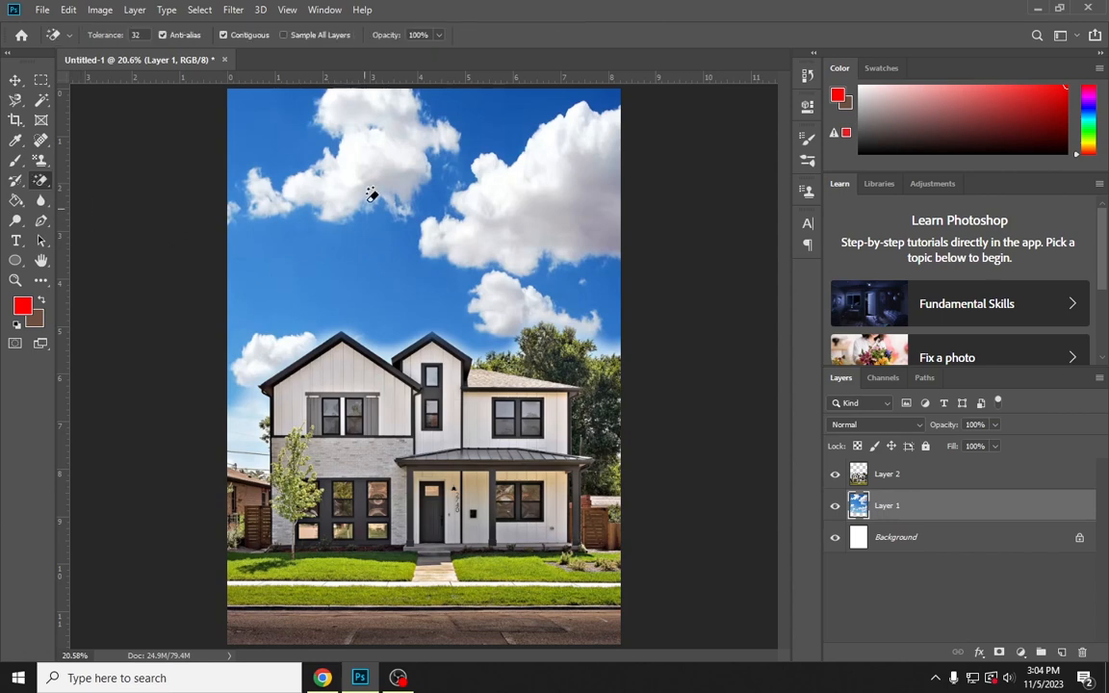
pyautogui.click(367, 167)
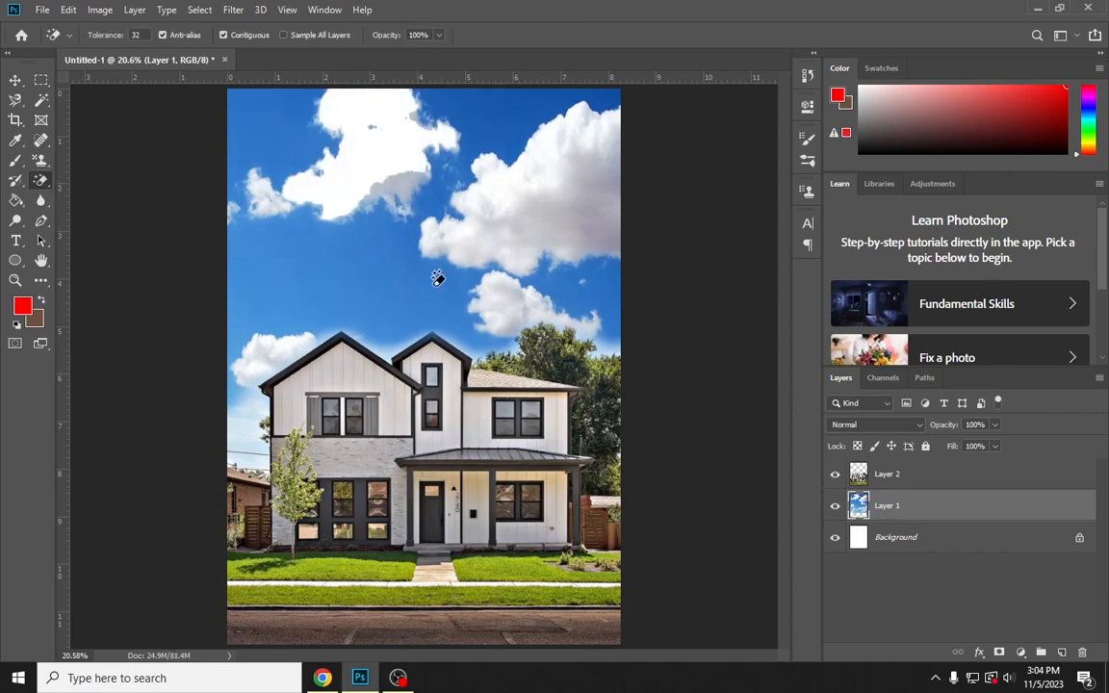
# Hide the Background layer and remove more of the upper-left cloud and the large upper-right cloud with the Magic Eraser
pyautogui.click(835, 541)
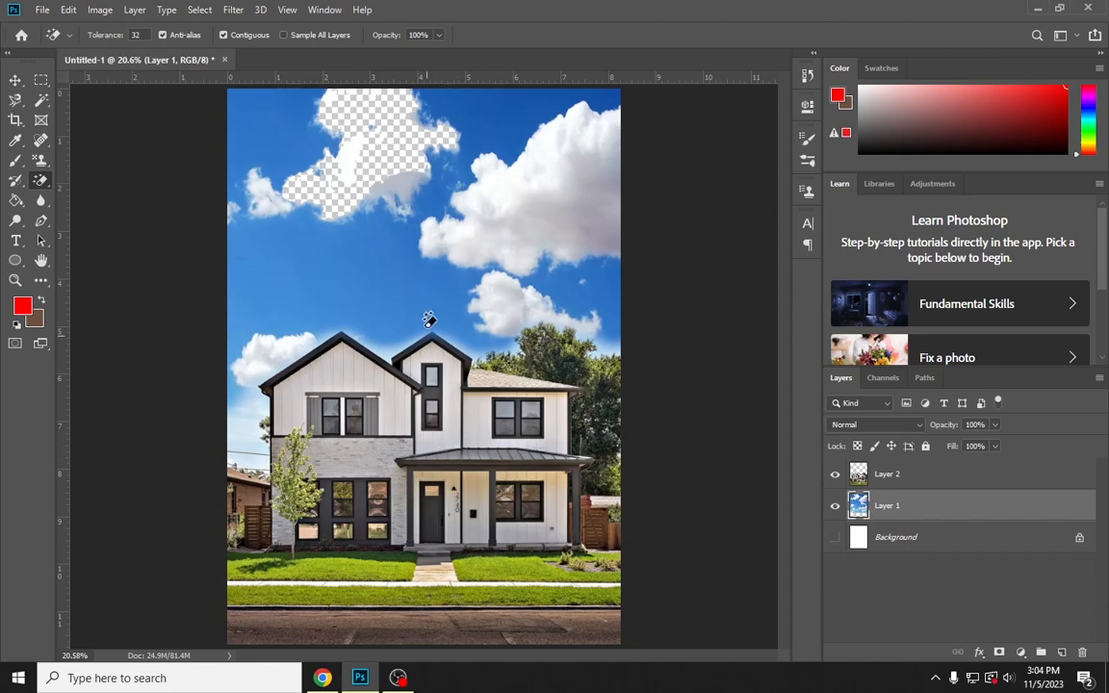
pyautogui.click(350, 175)
pyautogui.click(500, 179)
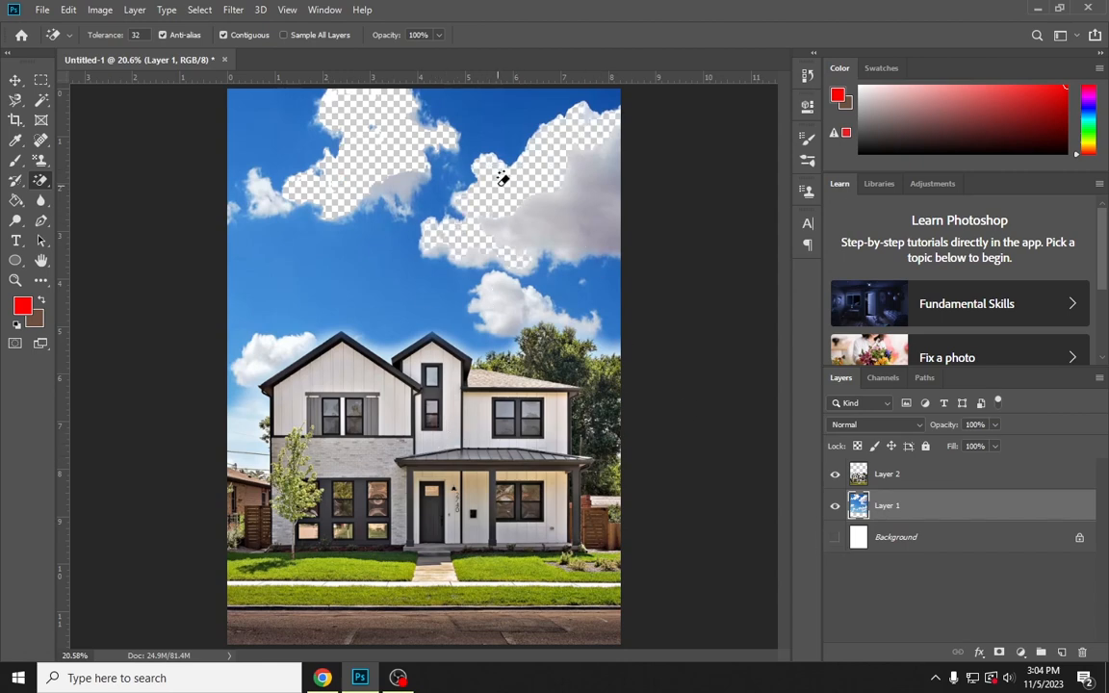
pyautogui.click(544, 223)
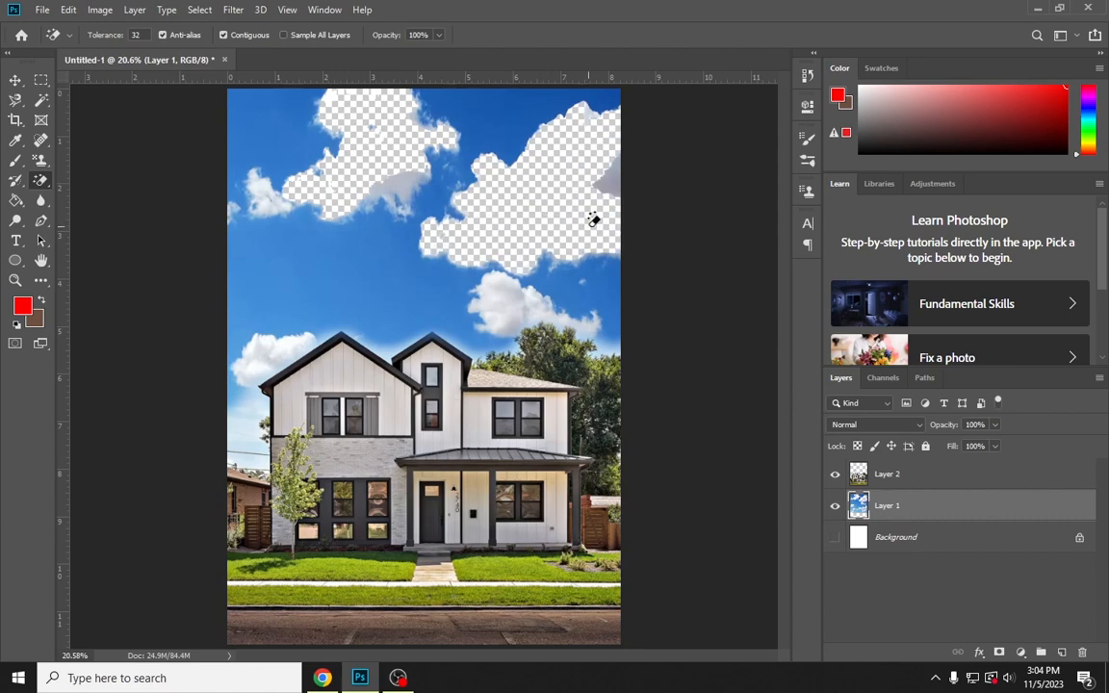
pyautogui.click(613, 179)
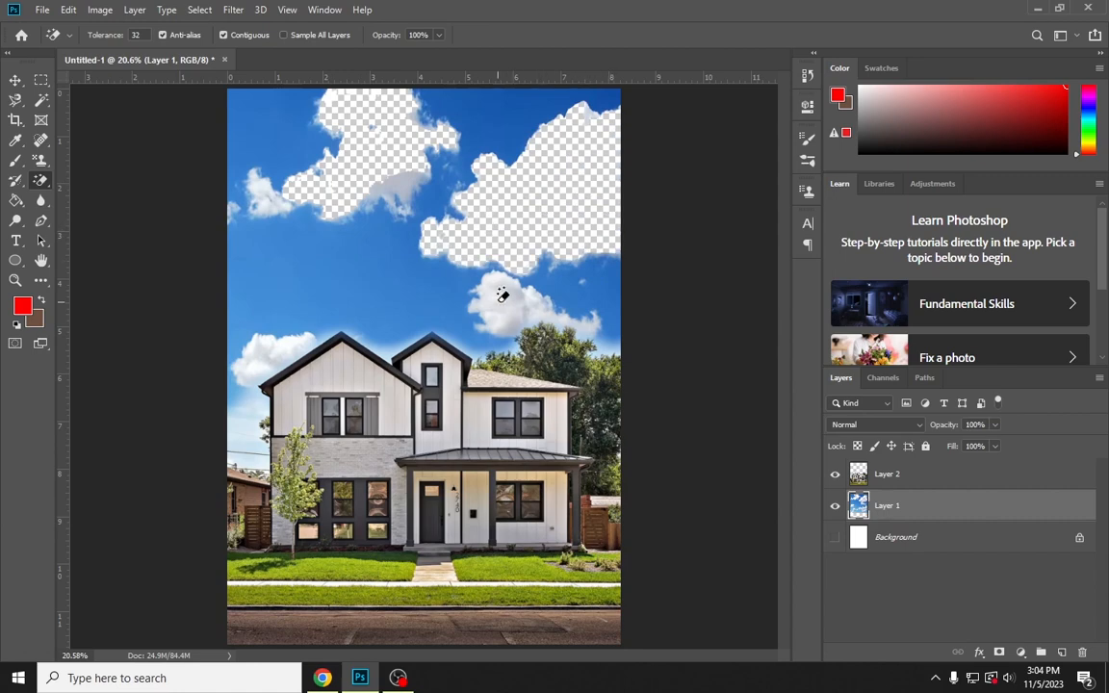
pyautogui.click(16, 80)
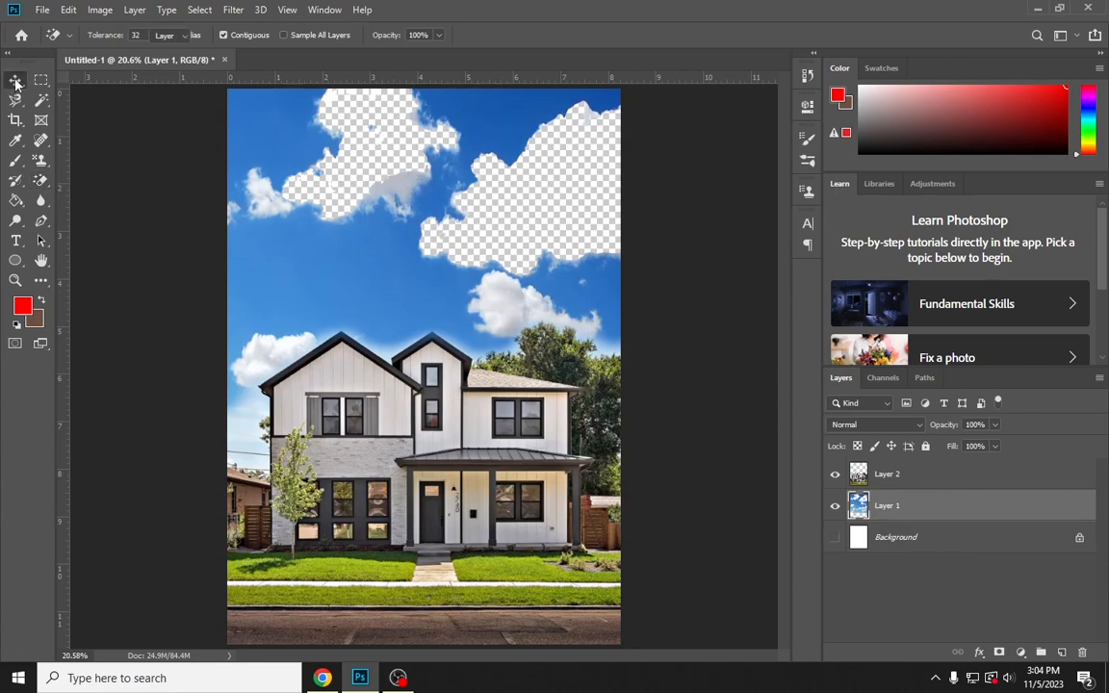